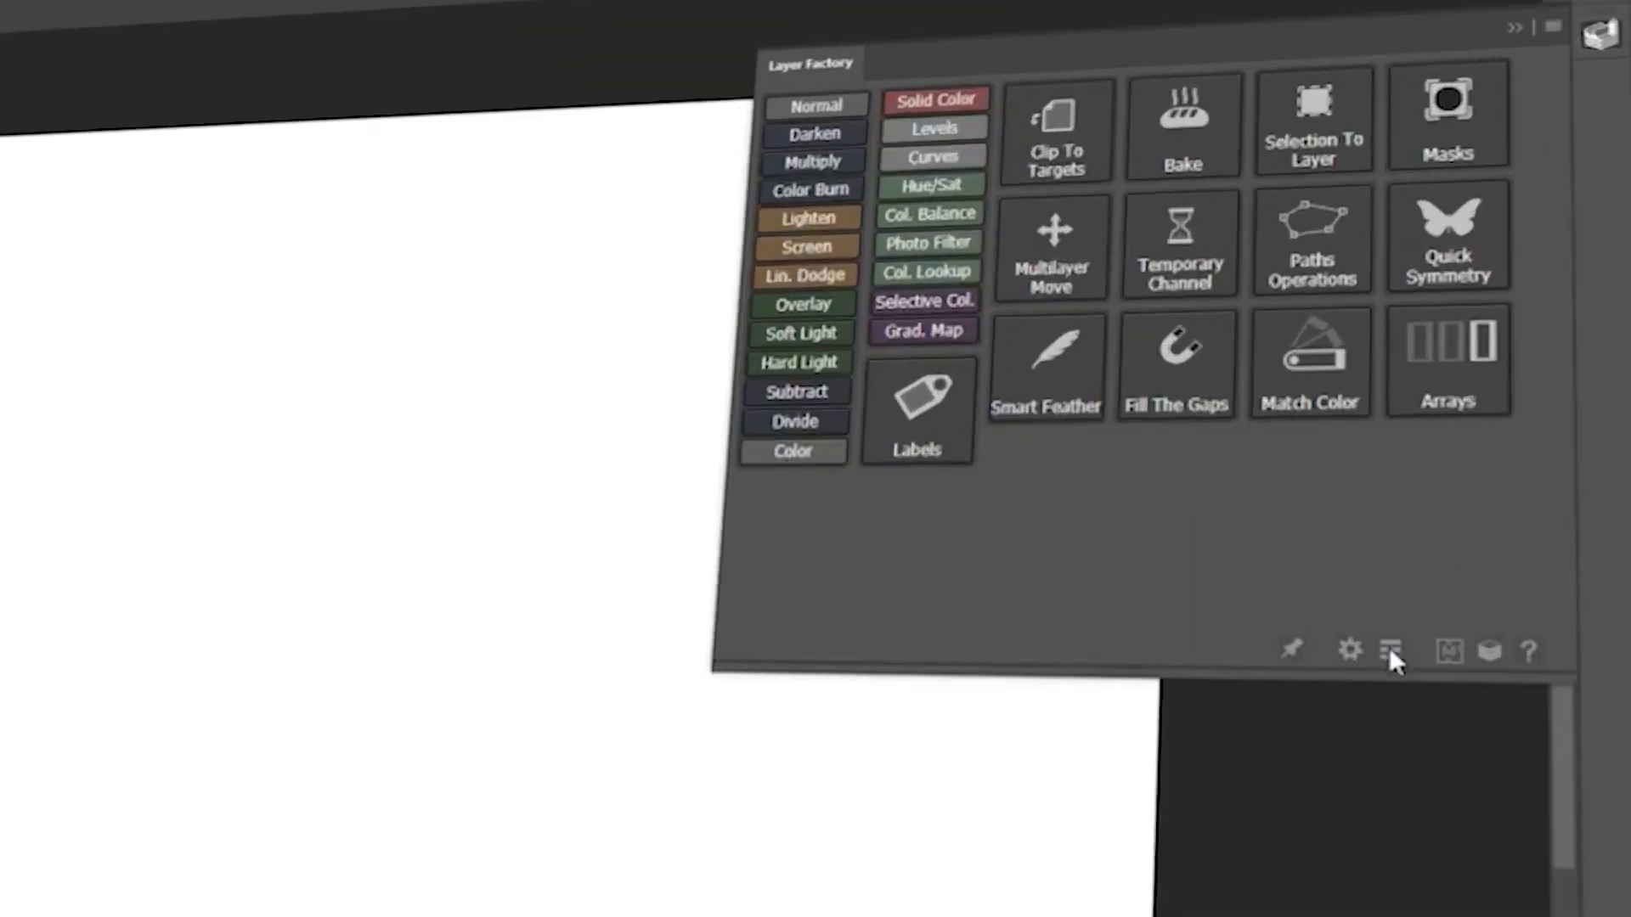
Expand the blend mode and adjustment button lists, and review the Layer Factory module options without changing them.
{"action": "left_click", "coordinate": [1390, 653]}
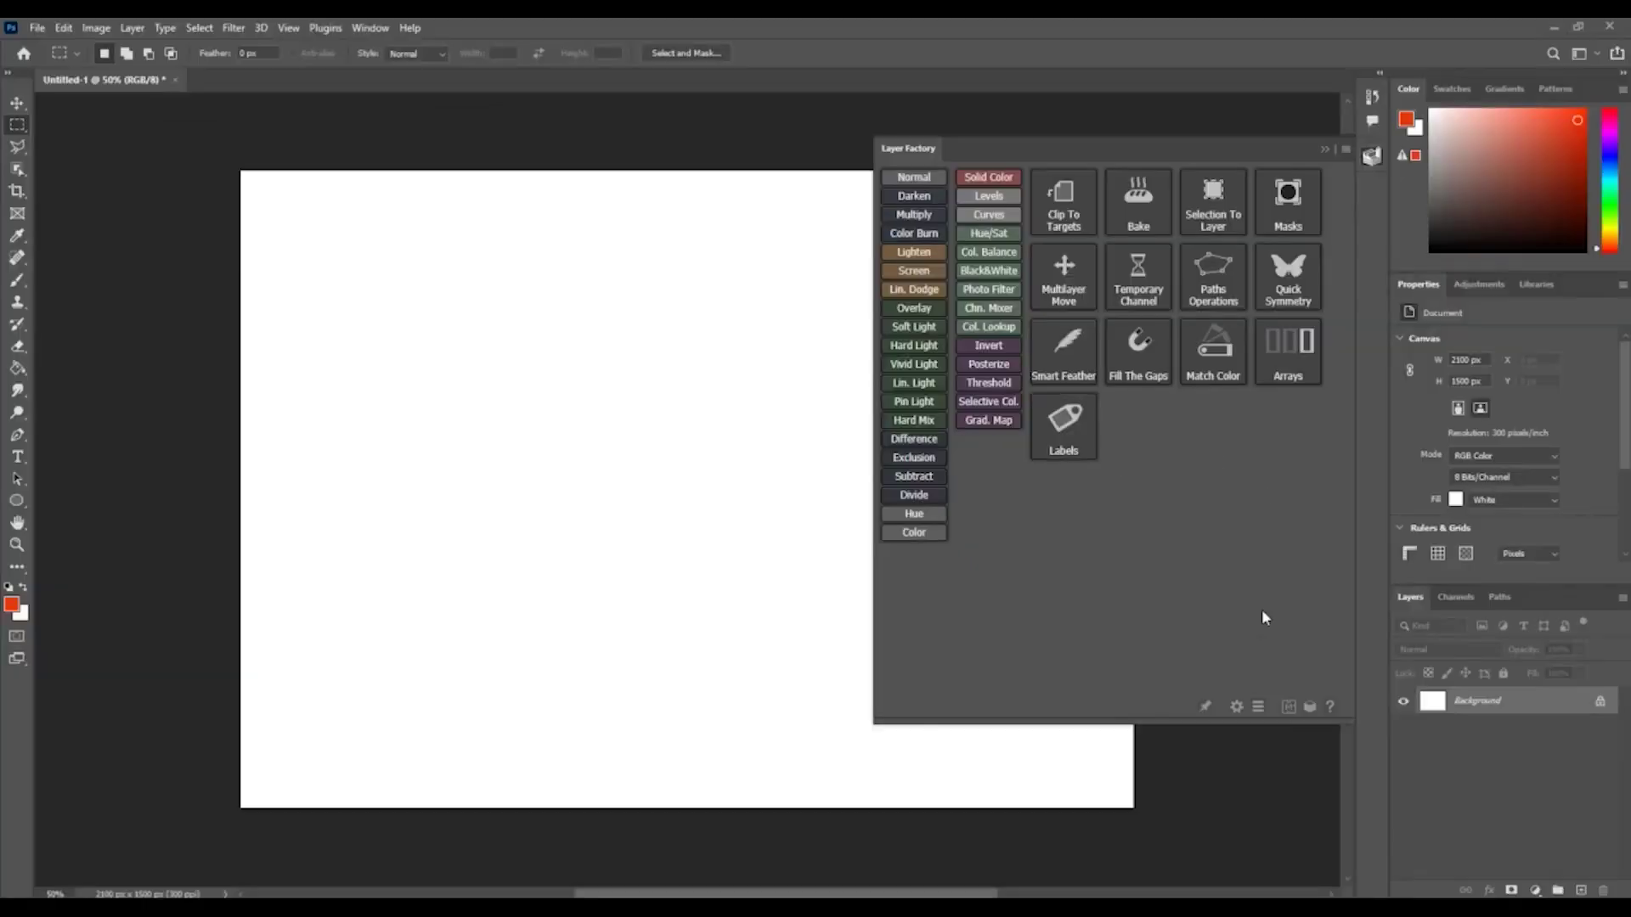
{"action": "left_click", "coordinate": [1237, 708]}
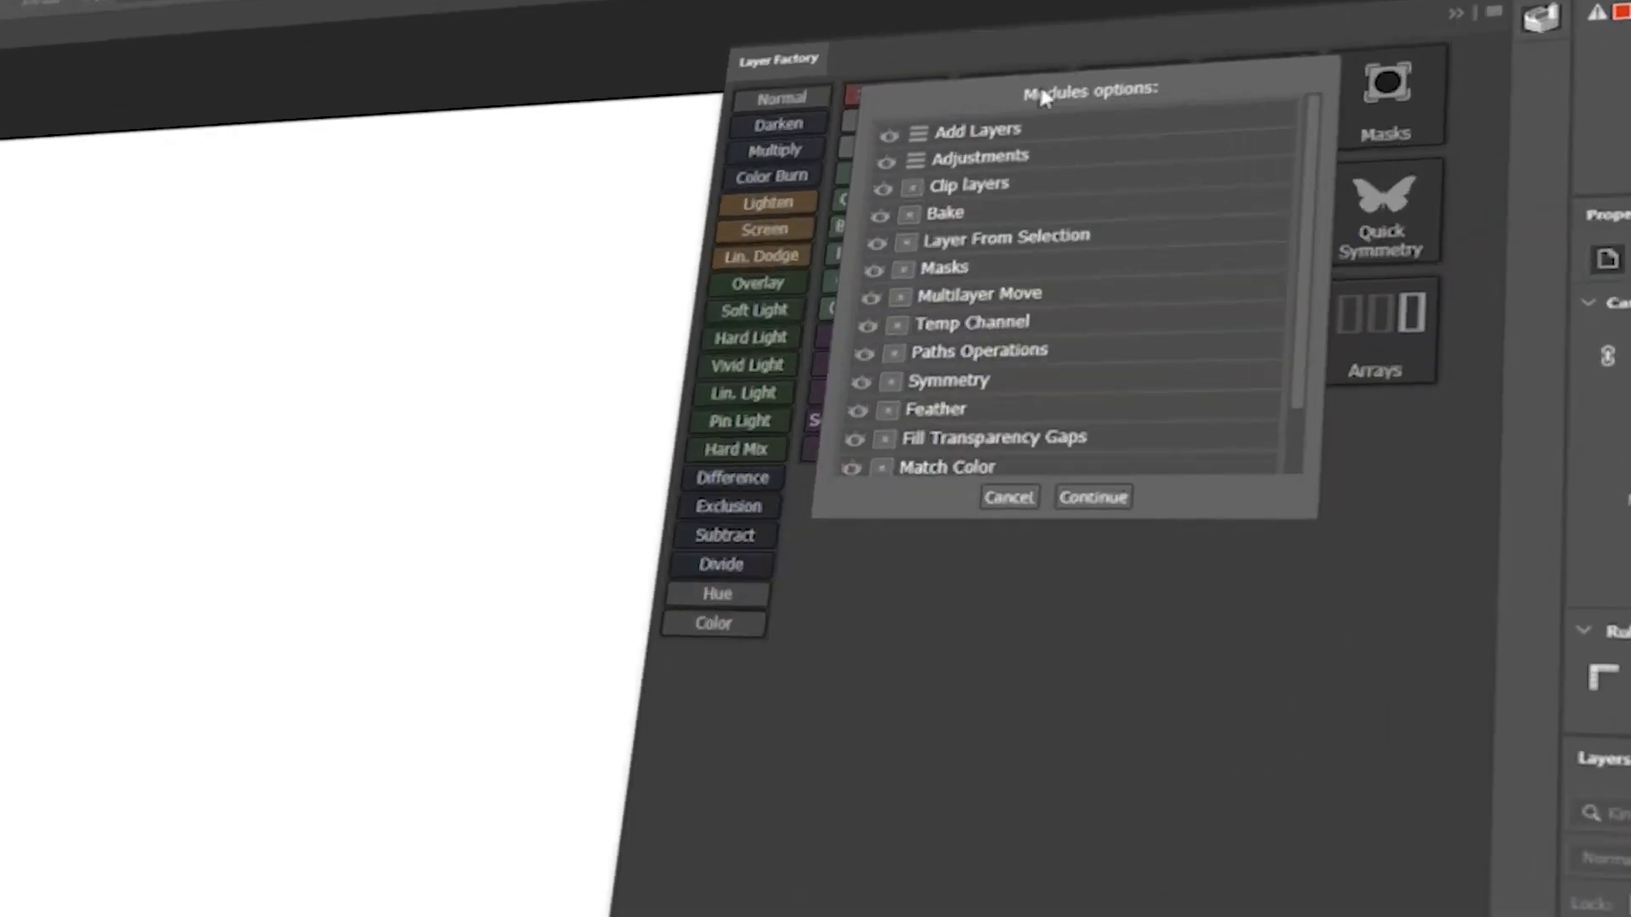
{"action": "left_click", "coordinate": [1008, 498]}
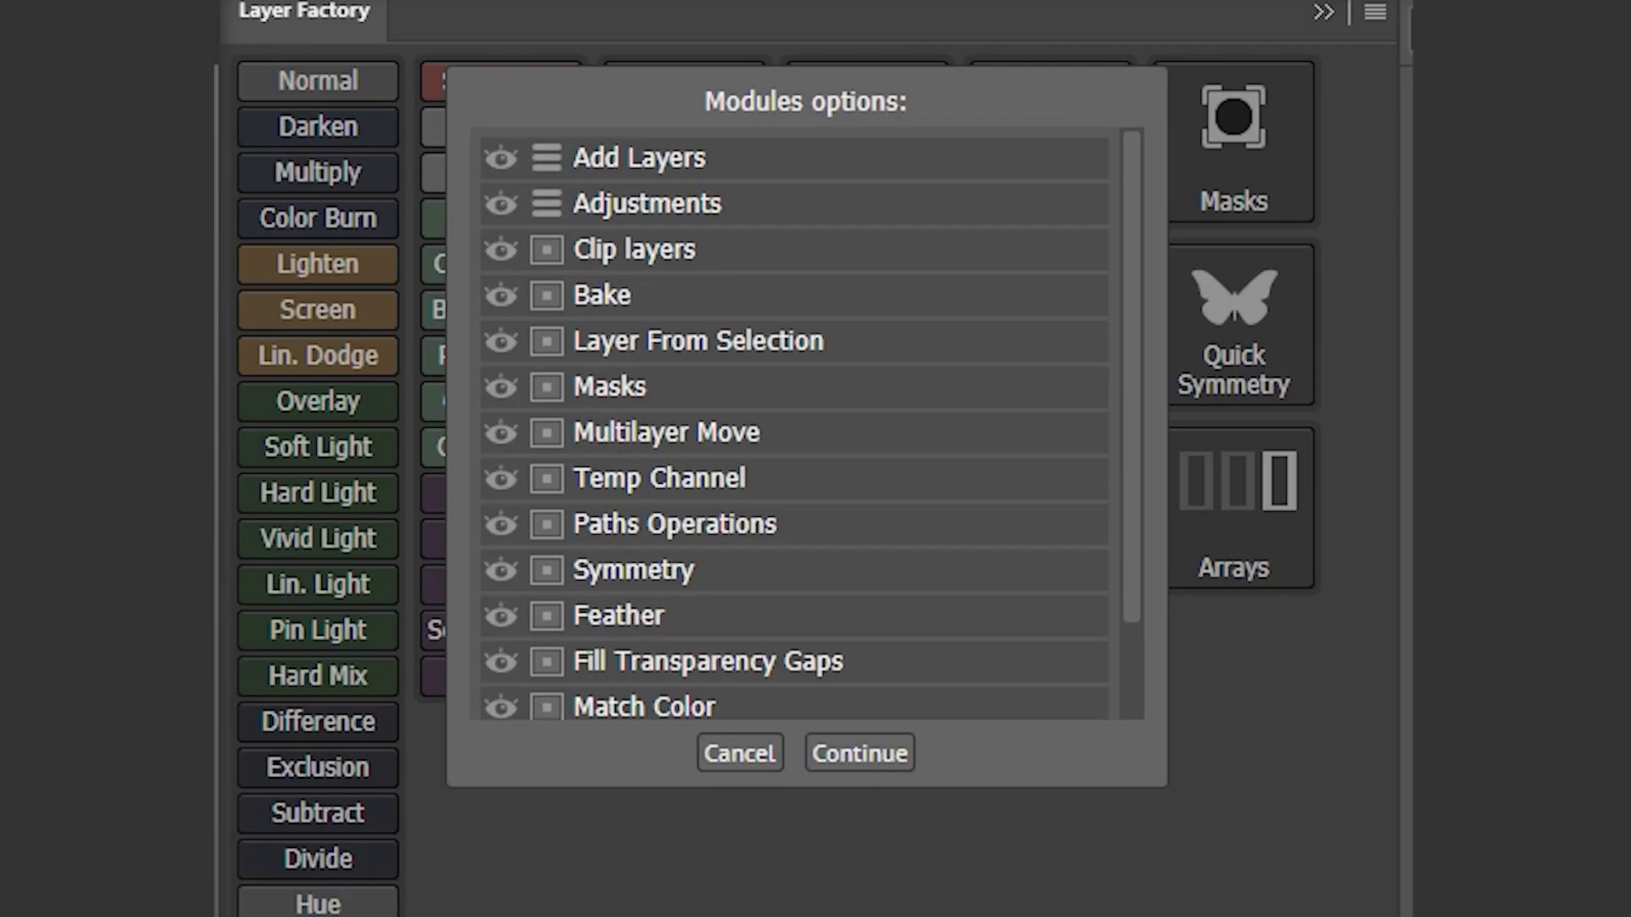
{"action": "left_click", "coordinate": [723, 862]}
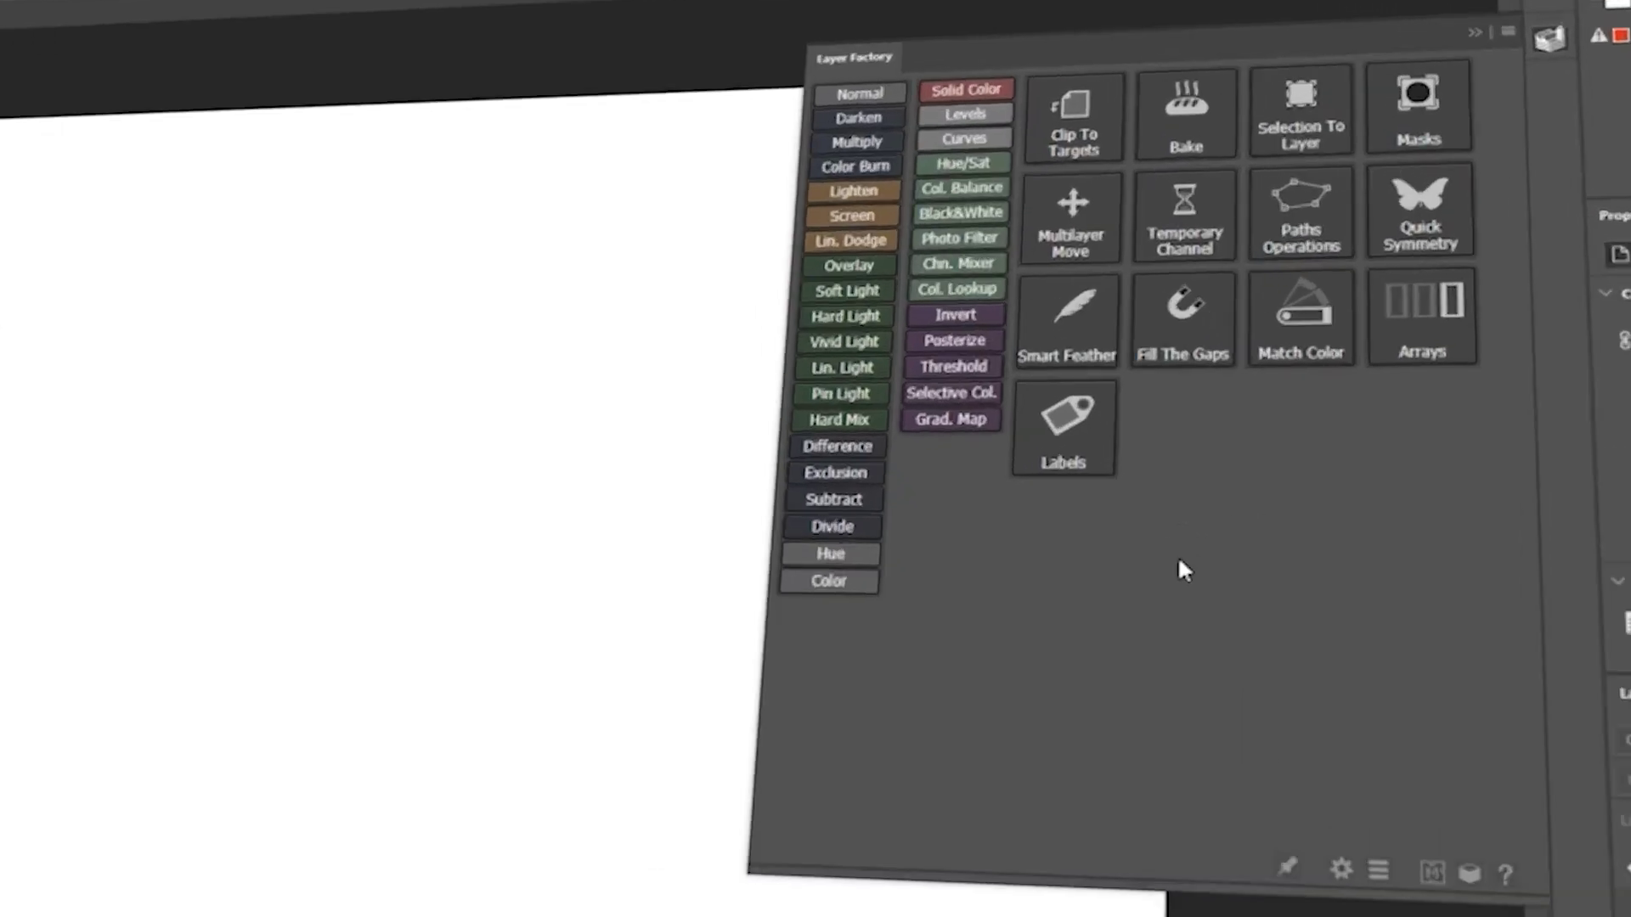
{"action": "left_click", "coordinate": [1380, 875]}
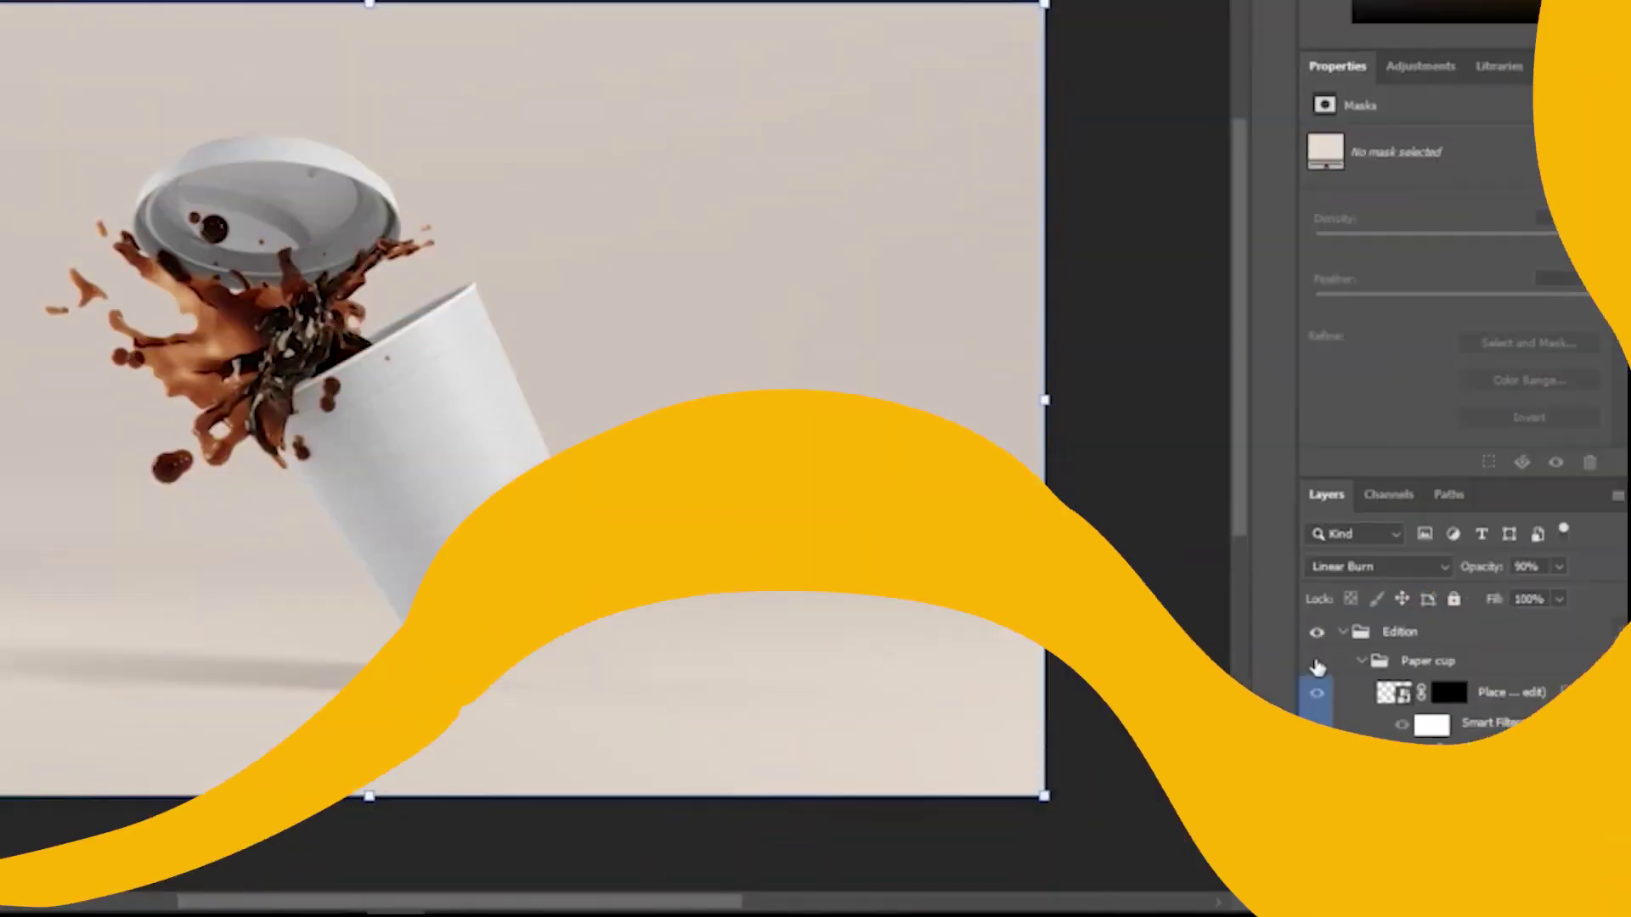
Toggle the visibility of the layers inside the Paper cup group.
{"action": "left_click", "coordinate": [1318, 781]}
{"action": "scroll", "coordinate": [1318, 781], "scroll_direction": "down", "scroll_amount": 1}
{"action": "left_click", "coordinate": [1317, 863]}
{"action": "left_click", "coordinate": [1318, 864]}
{"action": "scroll", "coordinate": [1319, 864], "scroll_direction": "down", "scroll_amount": 1}
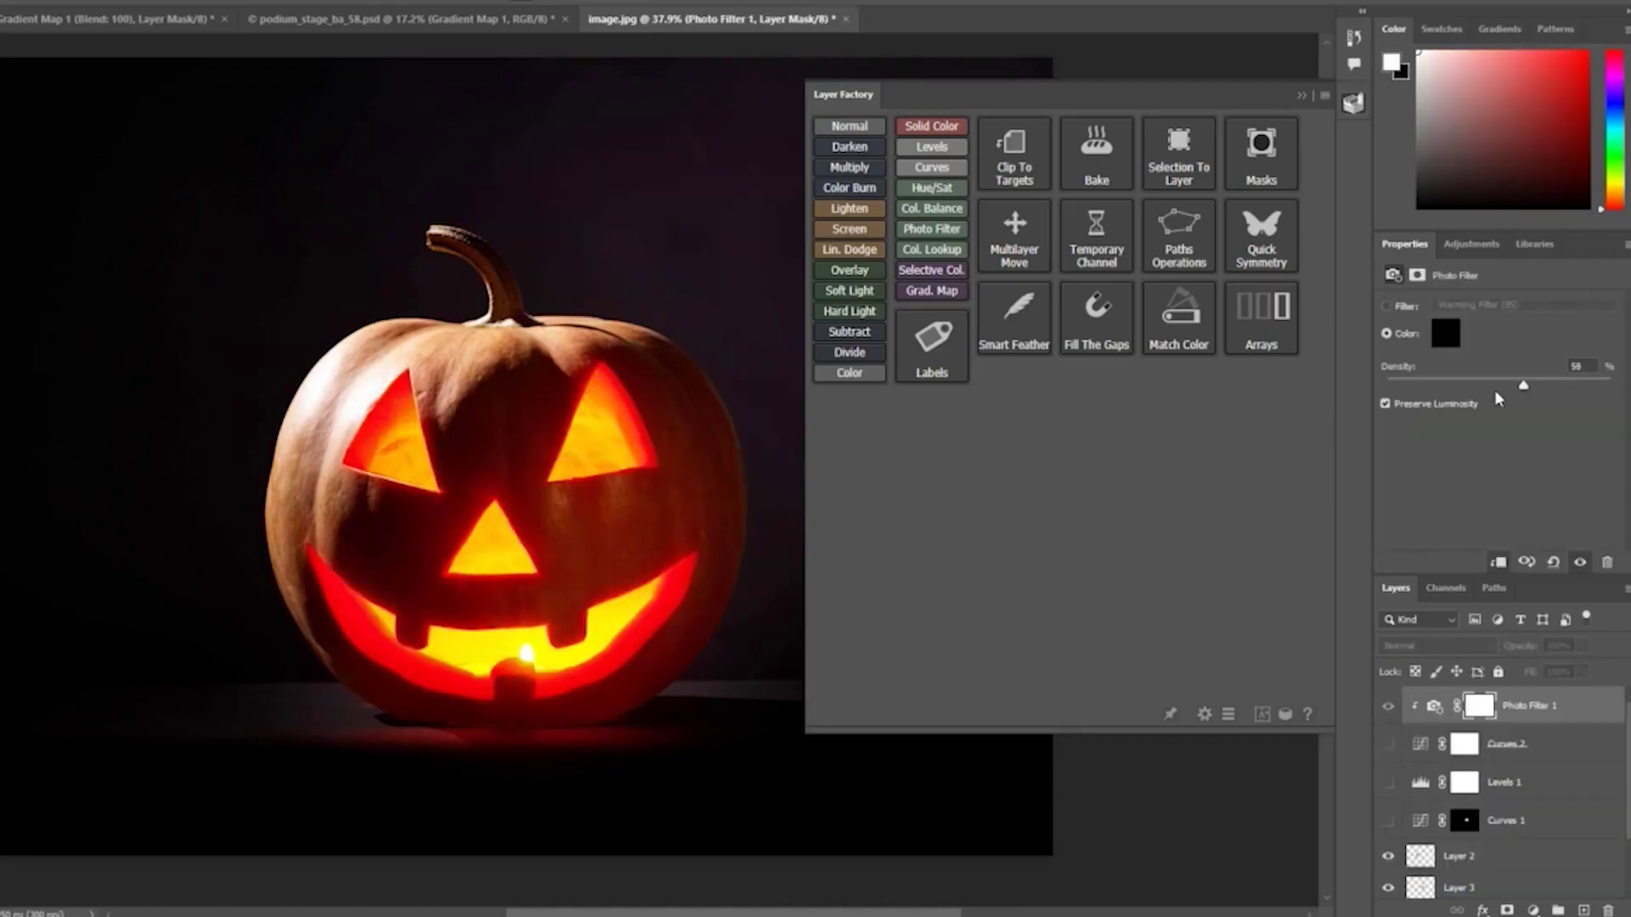
Move the Photo Filter 1 layer beneath Curves 1 in the pumpkin image and select the Curves 1 adjustment.
{"action": "left_click_drag", "start_coordinate": [1520, 706], "coordinate": [1563, 759]}
{"action": "left_click", "coordinate": [1563, 759]}
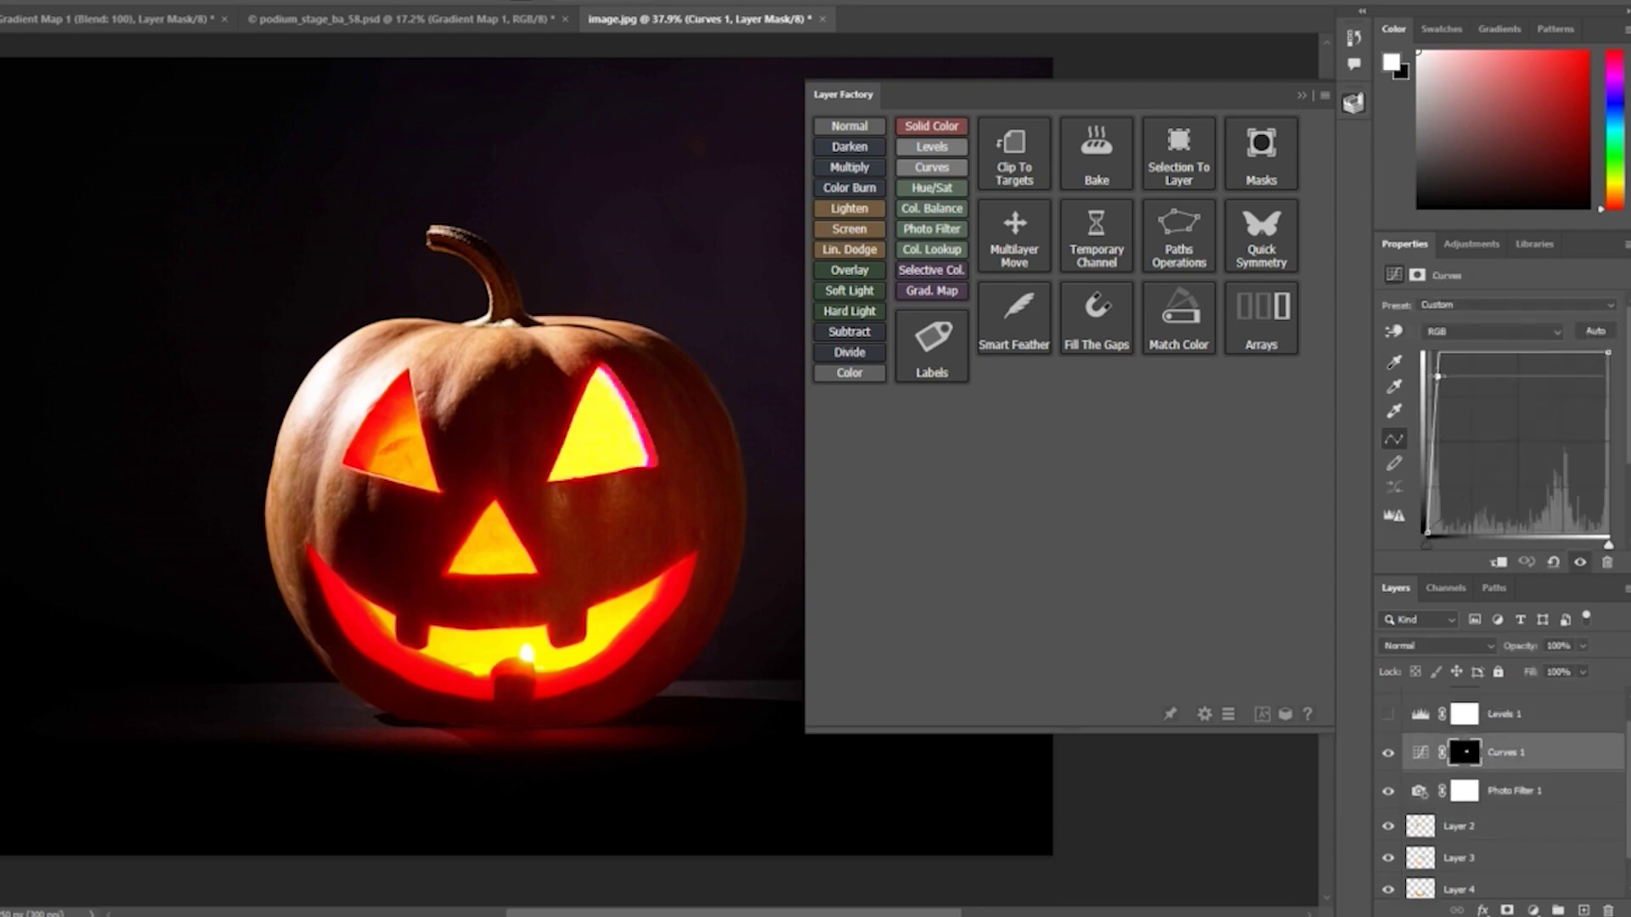
{"action": "left_click", "coordinate": [1553, 729]}
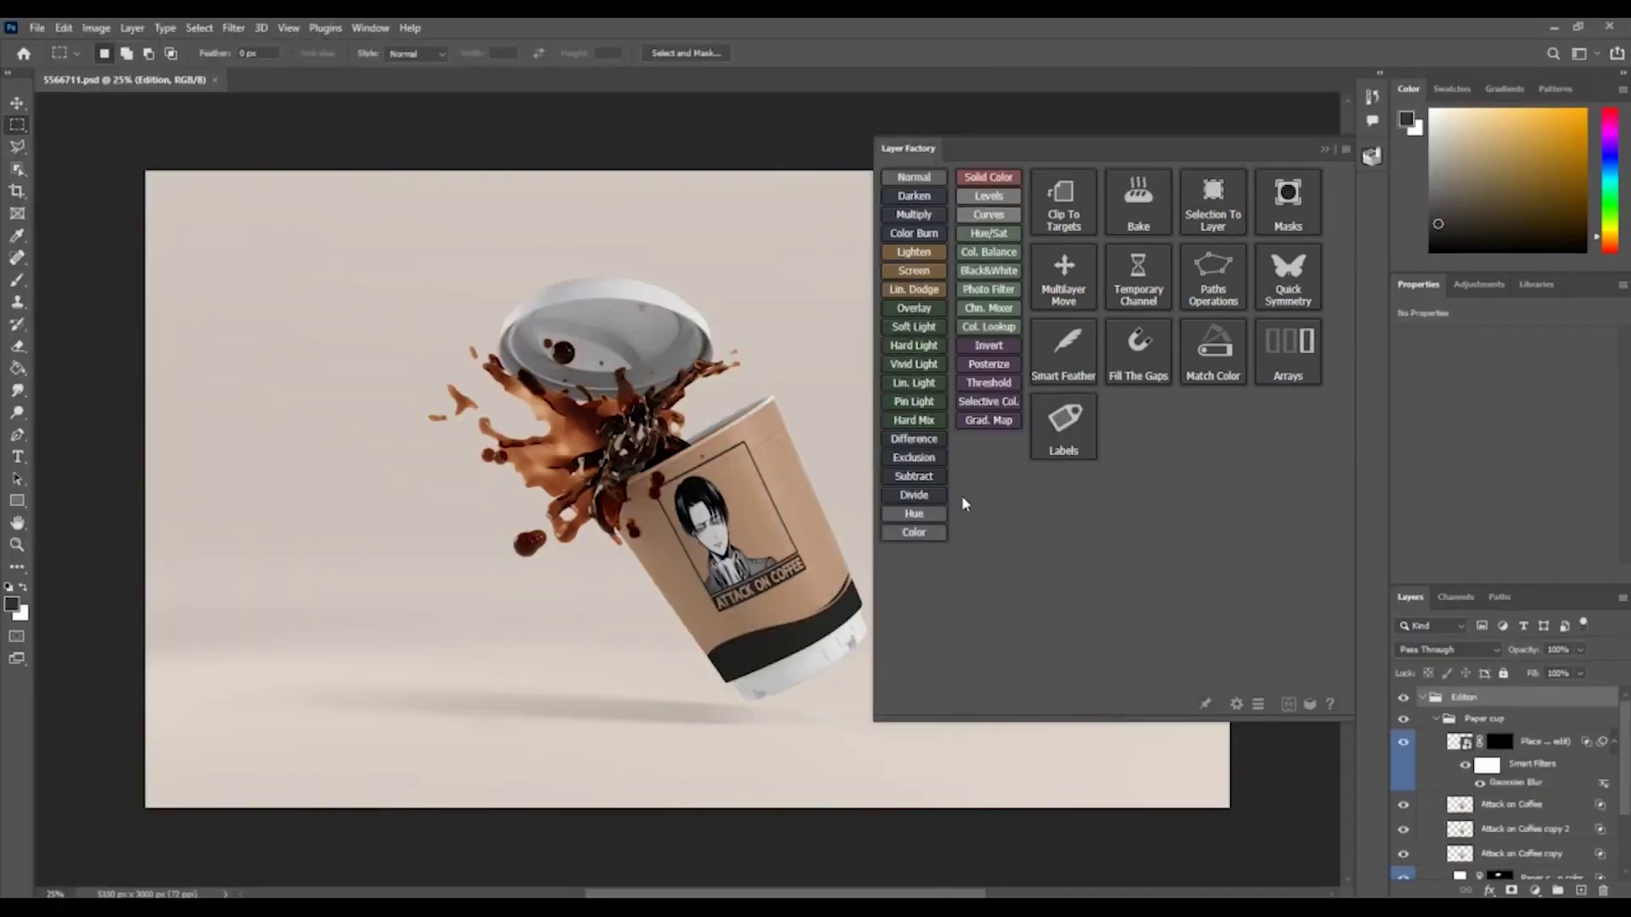
Add a layer with the Subtract blend mode above the Edition group.
{"action": "left_click", "coordinate": [914, 476]}
{"action": "left_click", "coordinate": [914, 475]}
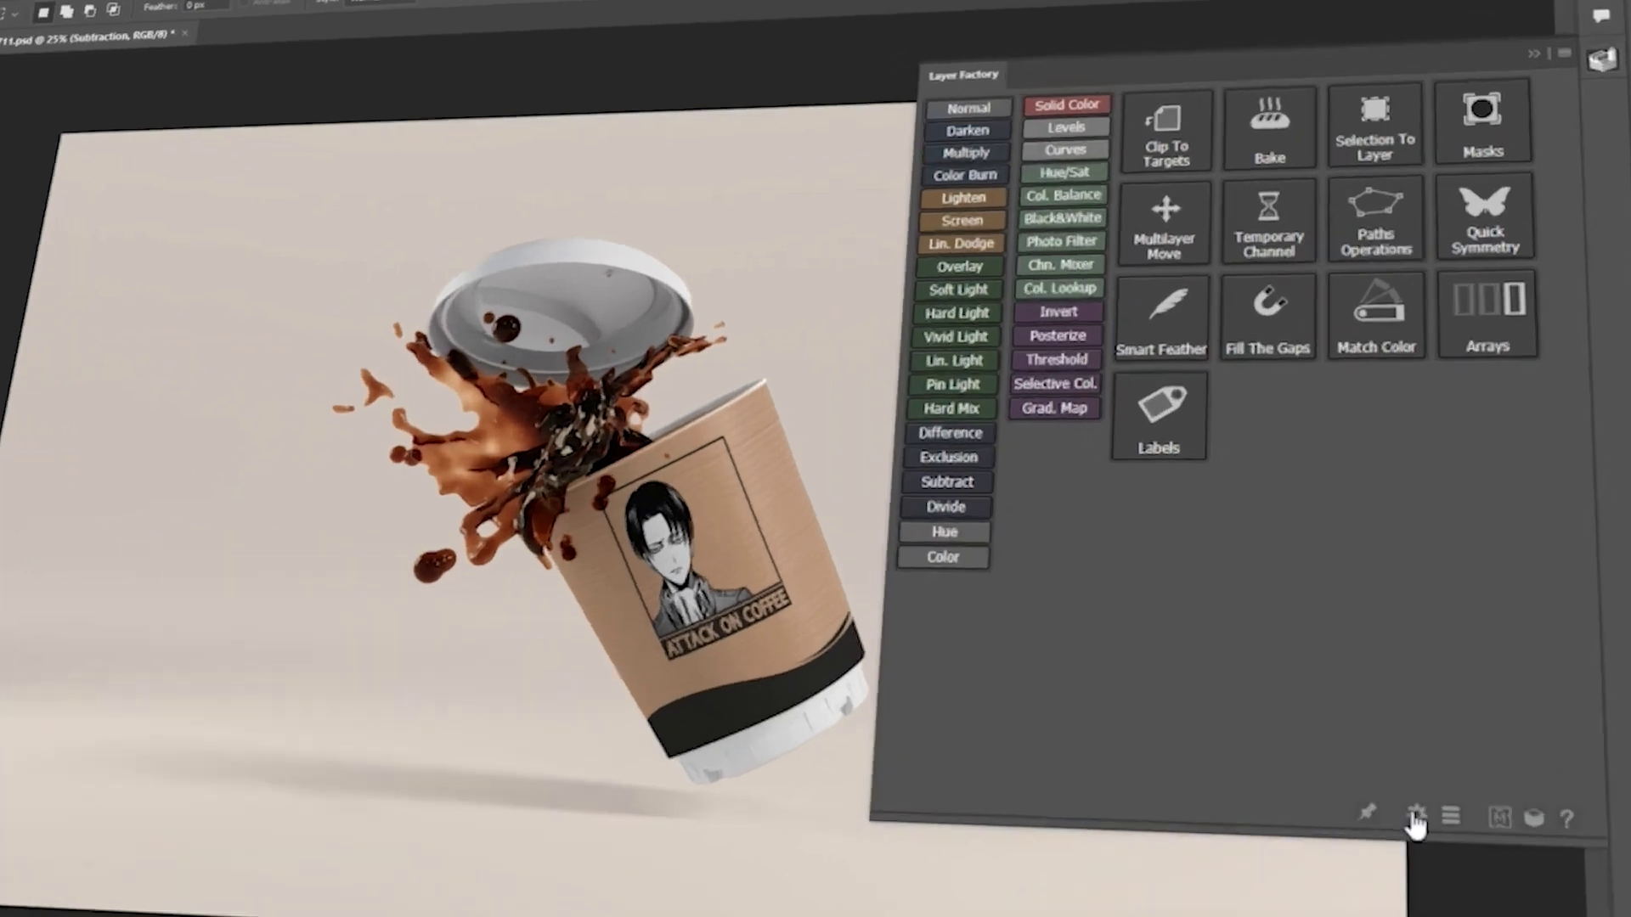
Enable the Color Dodge button in the blend mode list, and marquee-select an area of about 2224 x 2436 px around the cup.
{"action": "left_click", "coordinate": [1064, 424]}
{"action": "left_click", "coordinate": [1448, 819]}
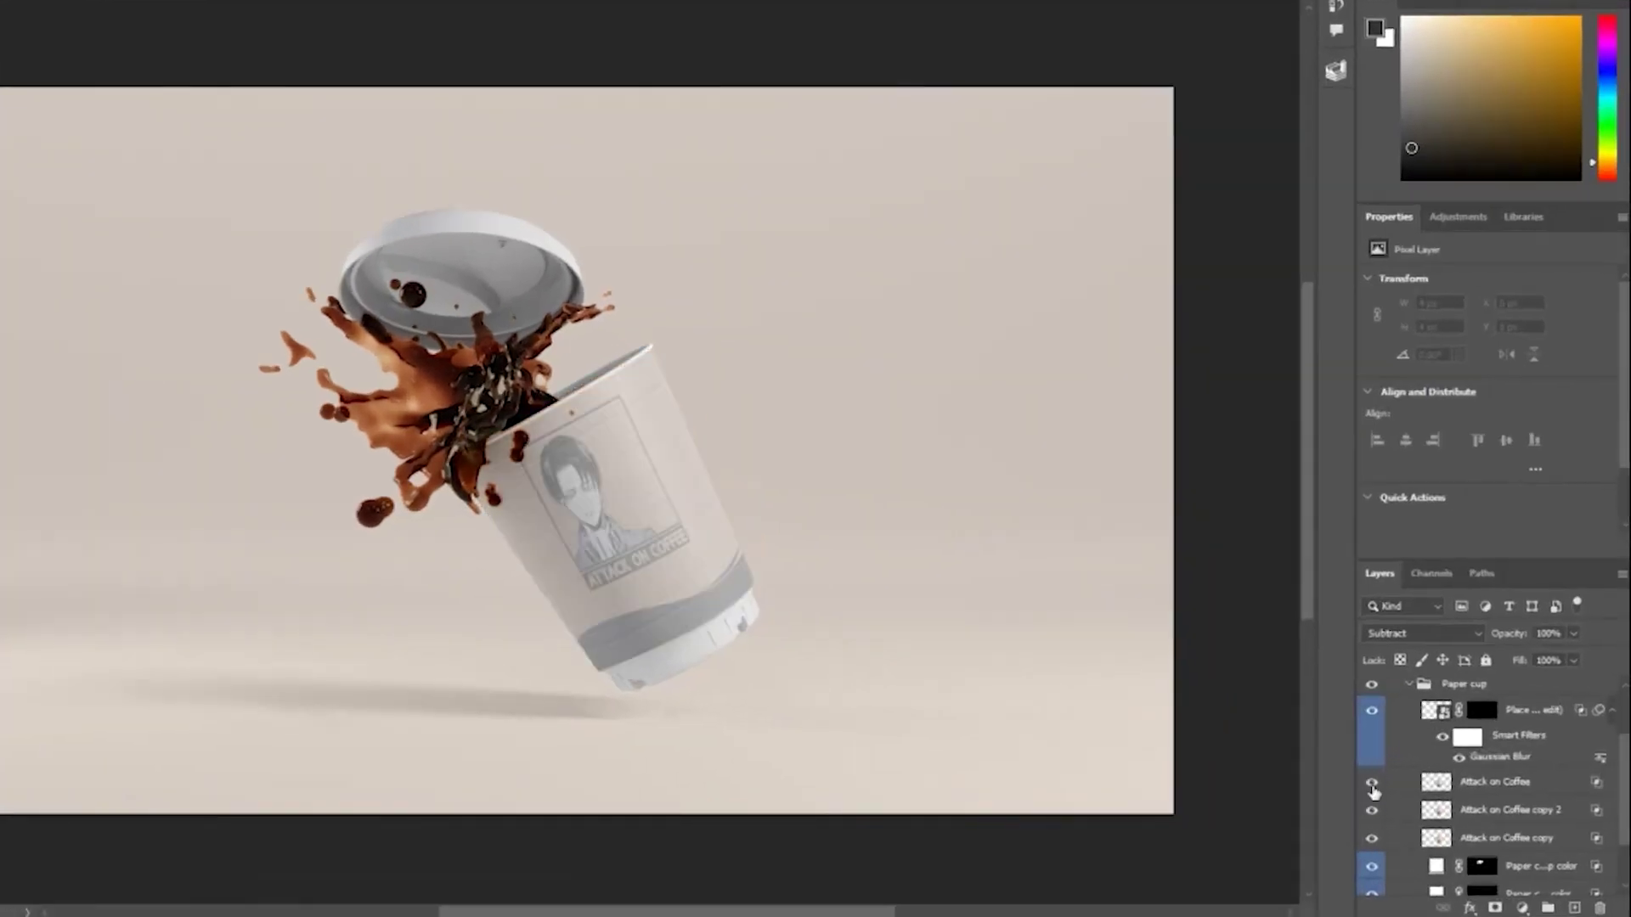
{"action": "left_click", "coordinate": [1336, 73]}
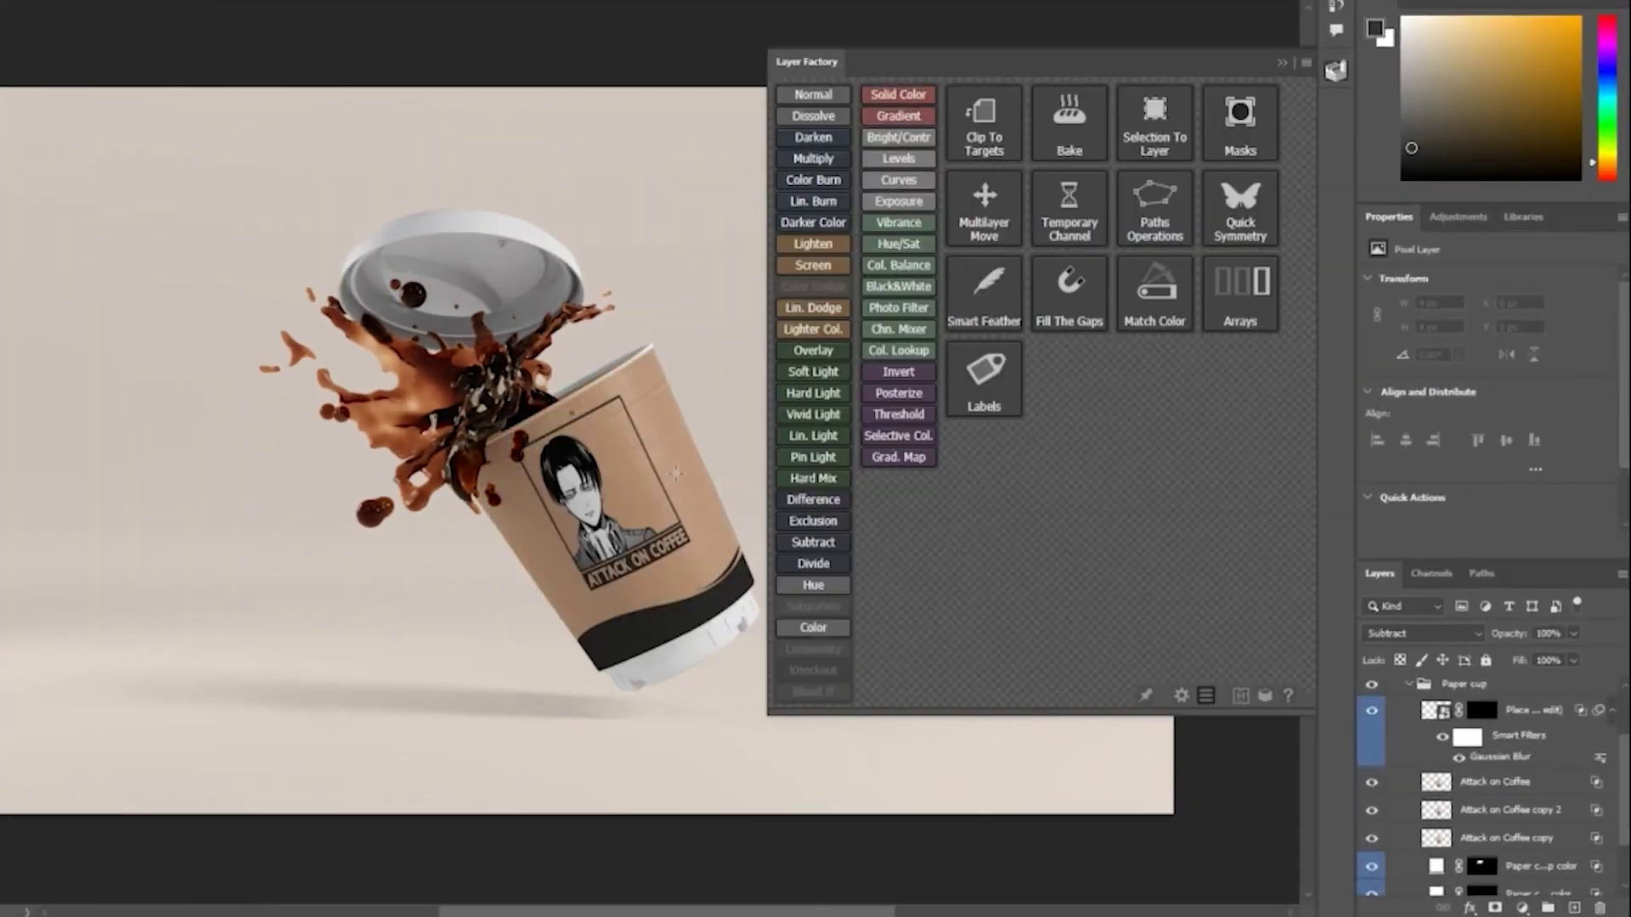
{"action": "left_click_drag", "start_coordinate": [249, 157], "coordinate": [791, 749]}
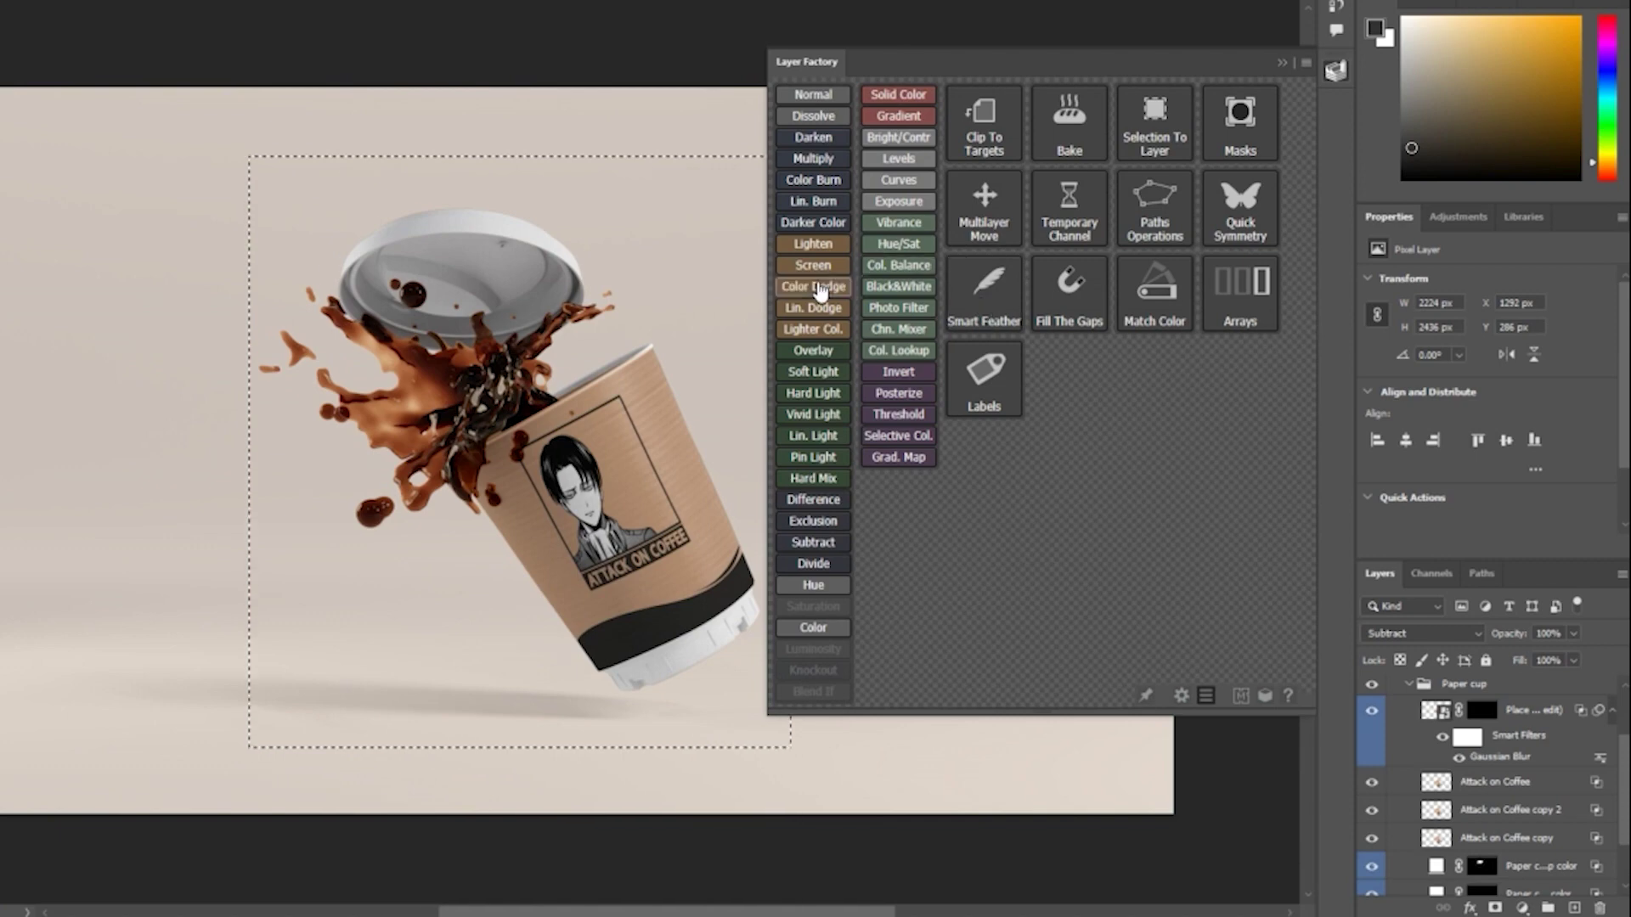
{"action": "left_click", "coordinate": [815, 287]}
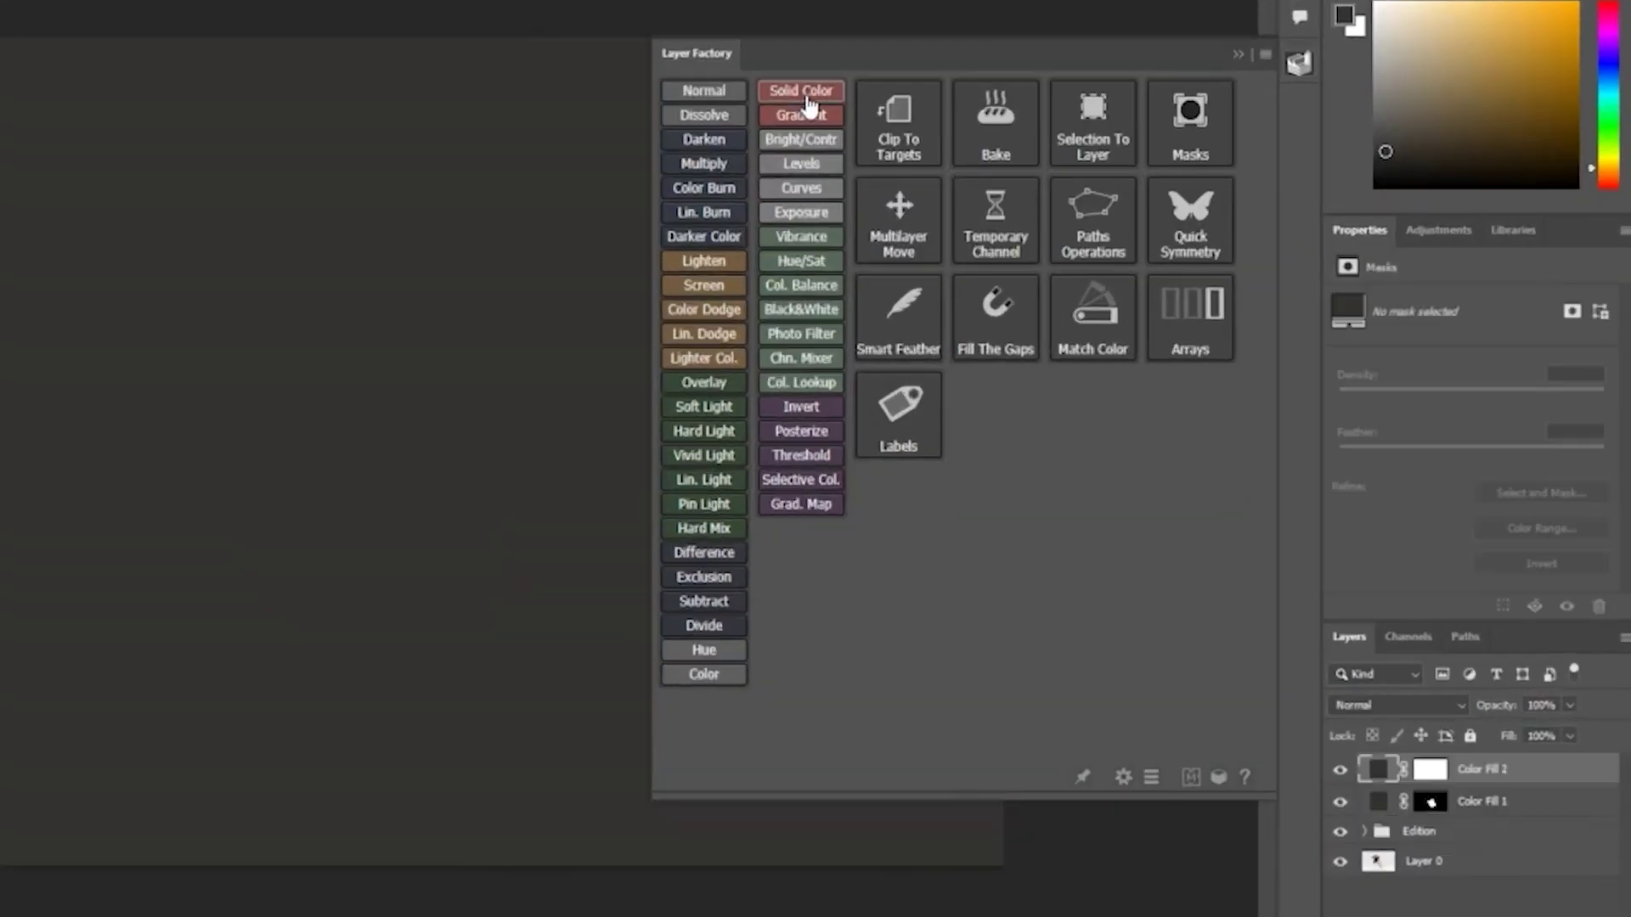
Add Brightness/Contrast, Invert and Gradient layers above the Edition group, toggling the top layer's visibility.
{"action": "left_click", "coordinate": [898, 136]}
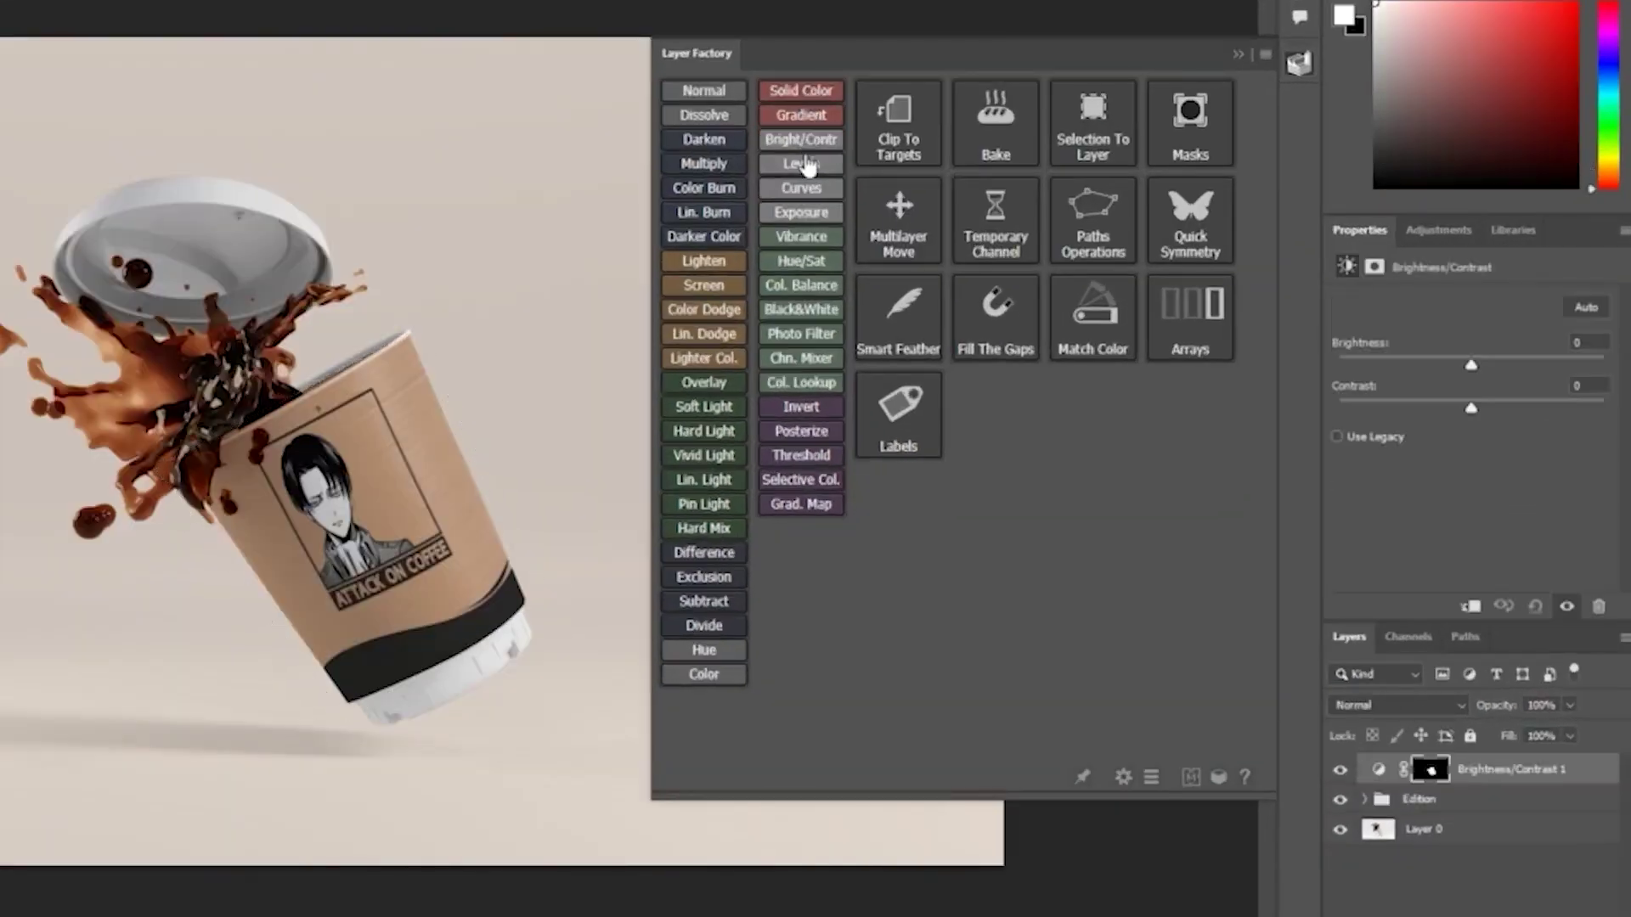
{"action": "left_click", "coordinate": [801, 407]}
{"action": "left_click", "coordinate": [801, 114]}
{"action": "left_click", "coordinate": [1341, 771]}
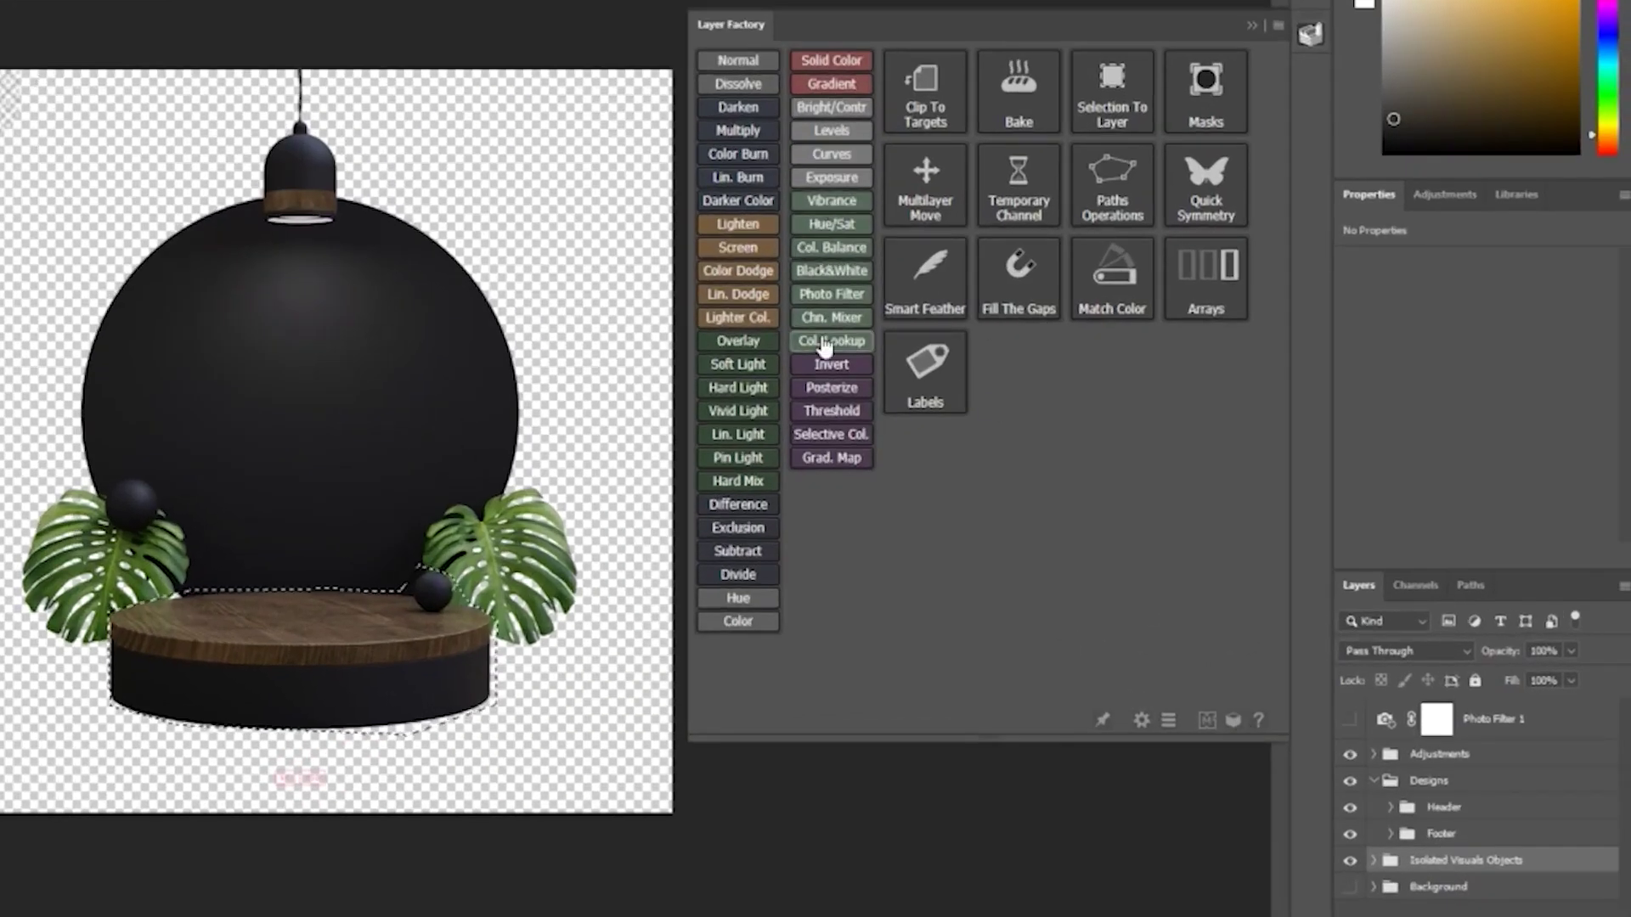
Add an adjustment layer limited to the selected podium and adjust its settings.
{"action": "left_click", "coordinate": [832, 363]}
{"action": "mouse_move", "coordinate": [1604, 350]}
{"action": "left_mouse_down"}
{"action": "mouse_move", "coordinate": [1384, 358]}
{"action": "mouse_move", "coordinate": [1604, 349]}
{"action": "left_mouse_up"}
{"action": "left_click_drag", "start_coordinate": [1431, 406], "coordinate": [1481, 409]}
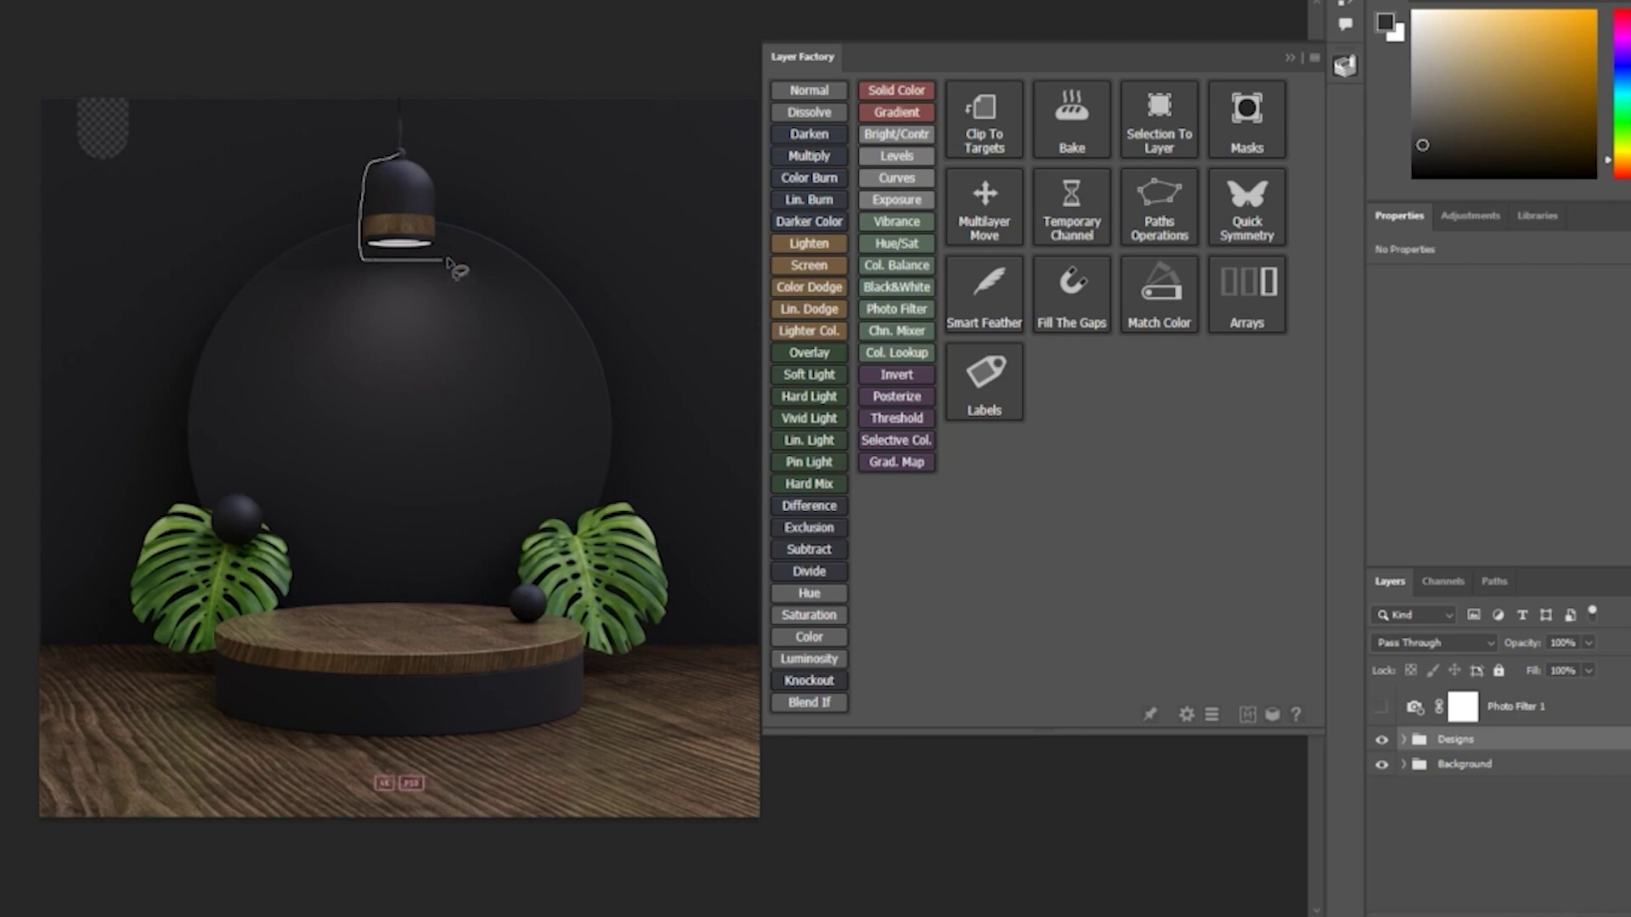
Add a Gradient Map masked to the lassoed lamp and move its dark color stop to 70% in the gradient.
{"action": "left_click", "coordinate": [906, 464]}
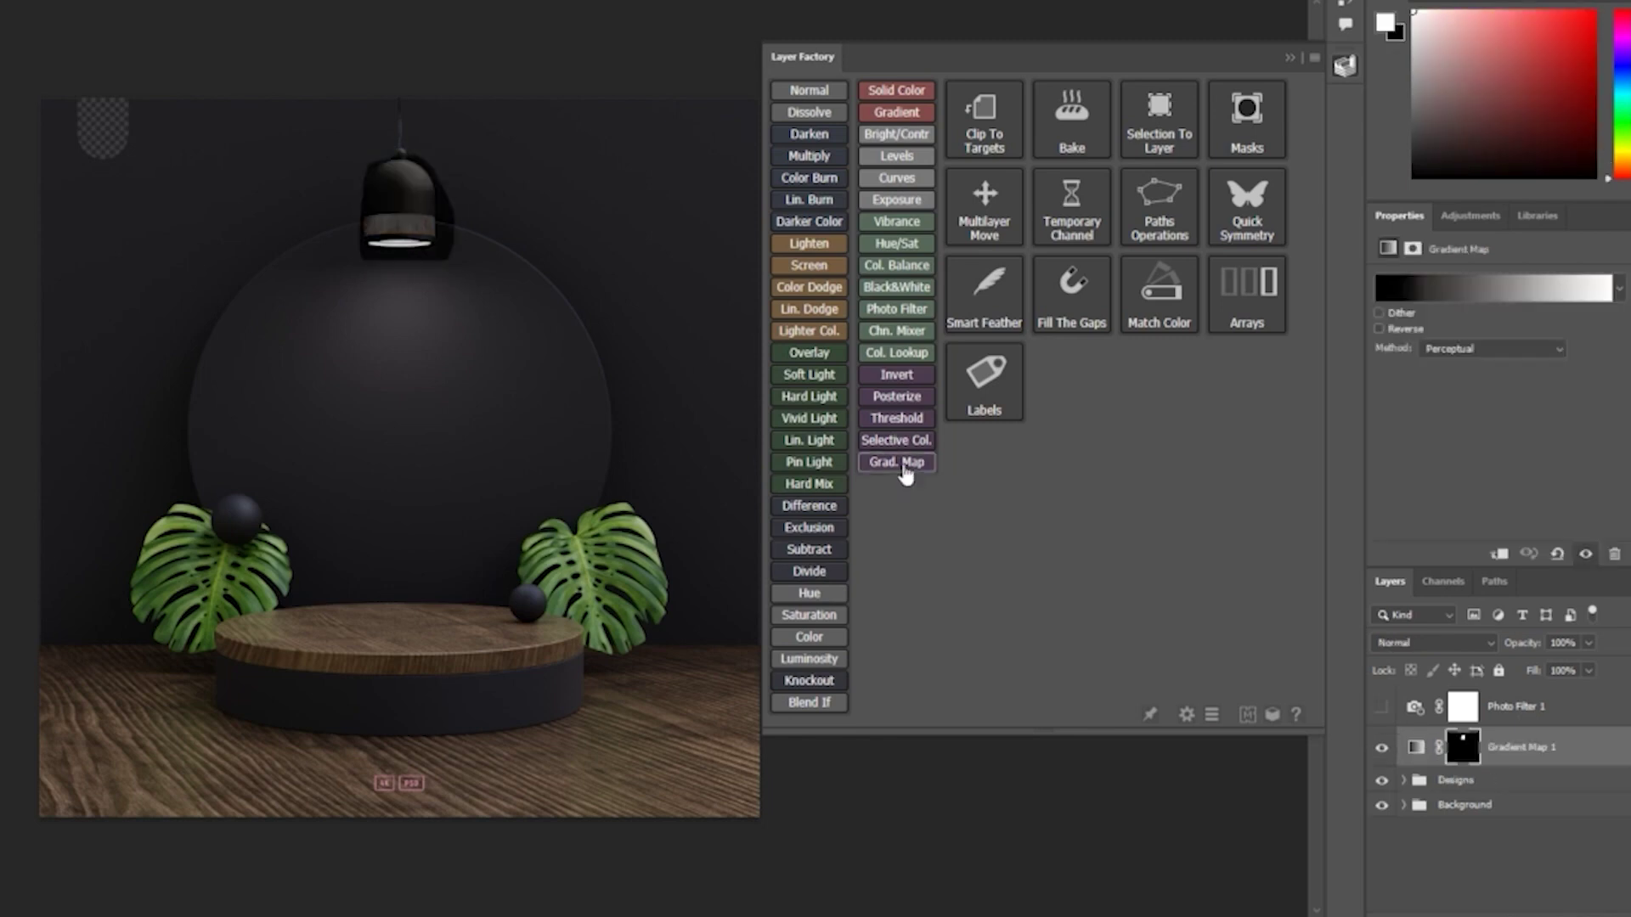
{"action": "left_click", "coordinate": [1510, 298]}
{"action": "left_click_drag", "start_coordinate": [565, 425], "coordinate": [772, 422]}
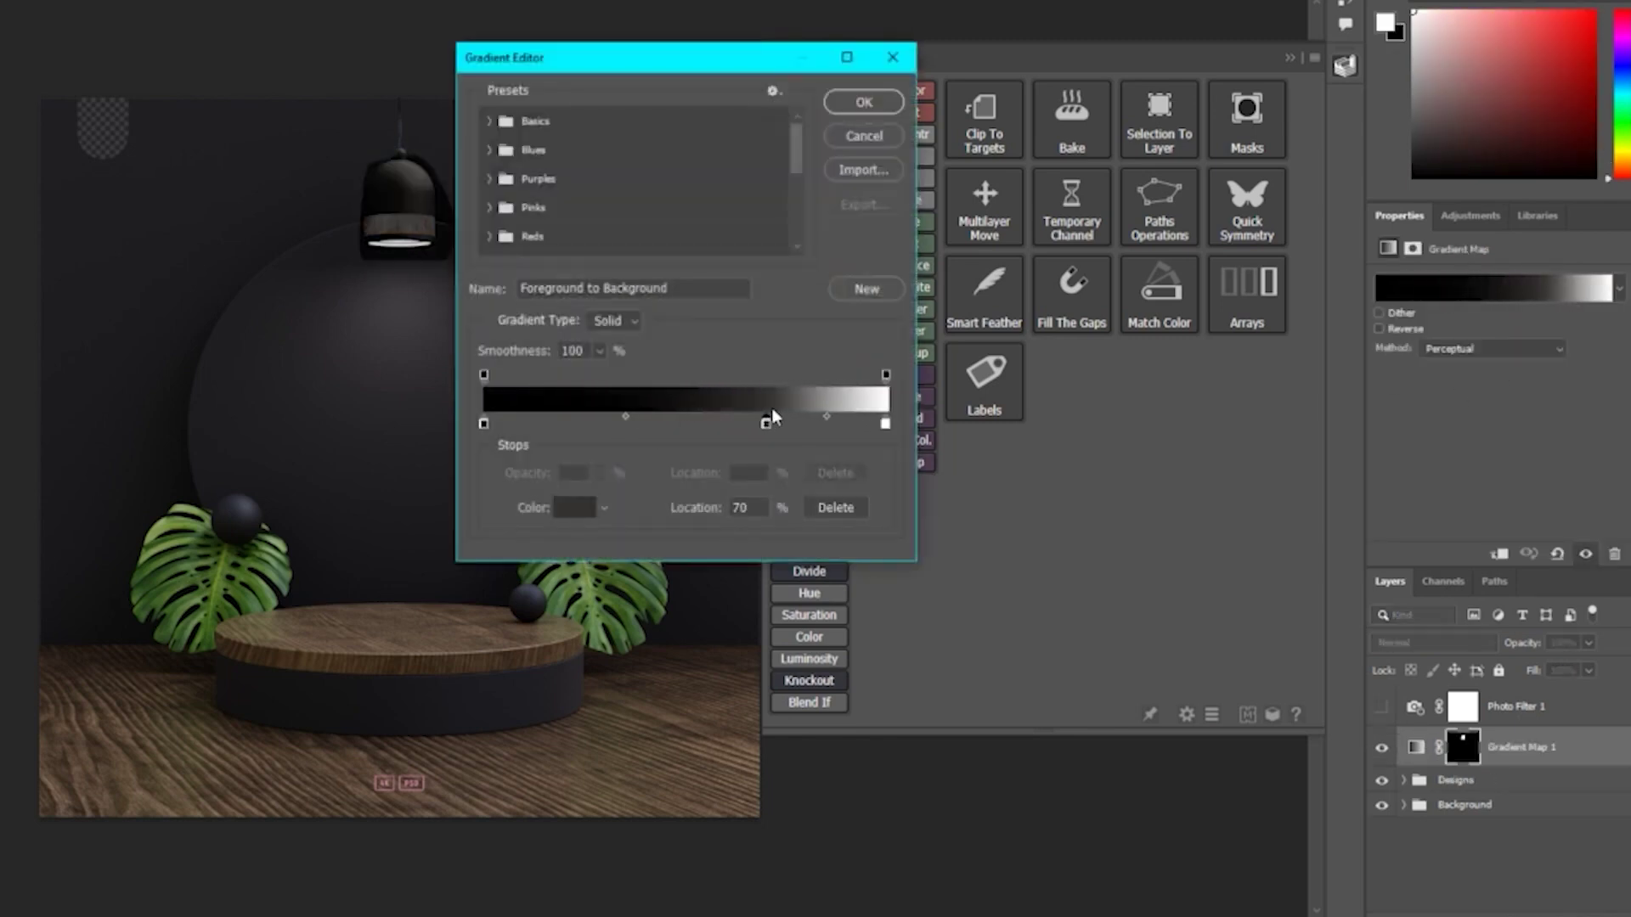
{"action": "left_click", "coordinate": [864, 103]}
{"action": "left_click", "coordinate": [1416, 749]}
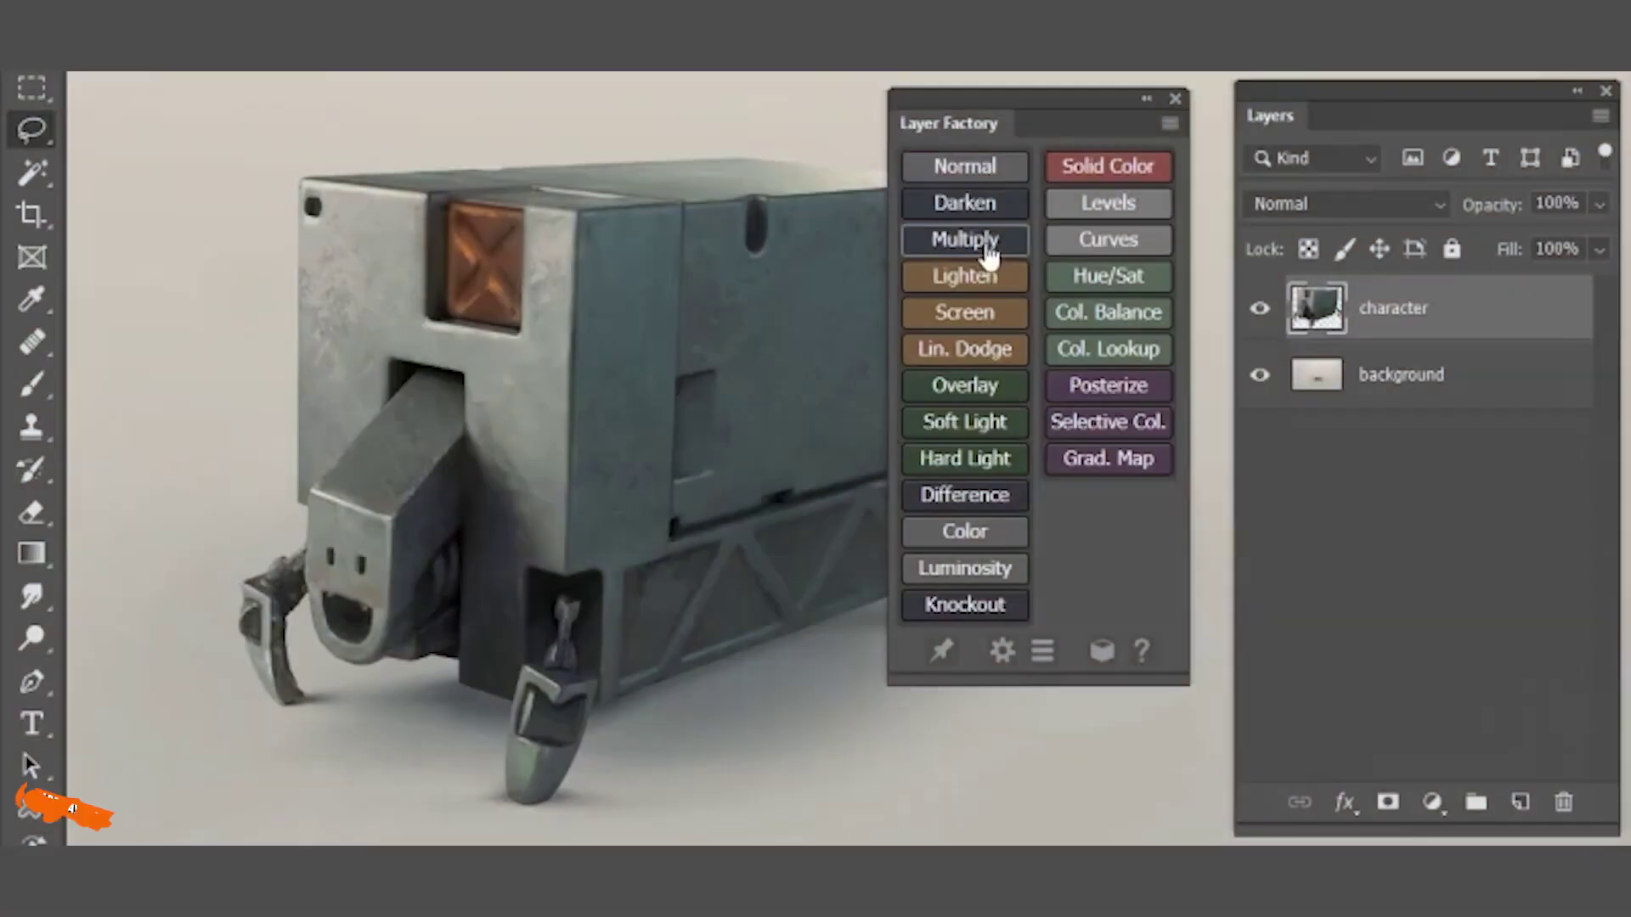
Add a Multiply layer clipped to the character layer and lasso the front face of the robot's body.
{"action": "left_click", "coordinate": [977, 245]}
{"action": "key", "text": "l"}
{"action": "mouse_move", "coordinate": [298, 180]}
{"action": "left_mouse_down"}
{"action": "mouse_move", "coordinate": [254, 476]}
{"action": "mouse_move", "coordinate": [280, 519]}
{"action": "mouse_move", "coordinate": [298, 180]}
{"action": "left_mouse_up"}
Add an Overlay layer masked to the robot's front face with a teal gradient, and add a Color Balance adjustment.
{"action": "left_click", "coordinate": [968, 386]}
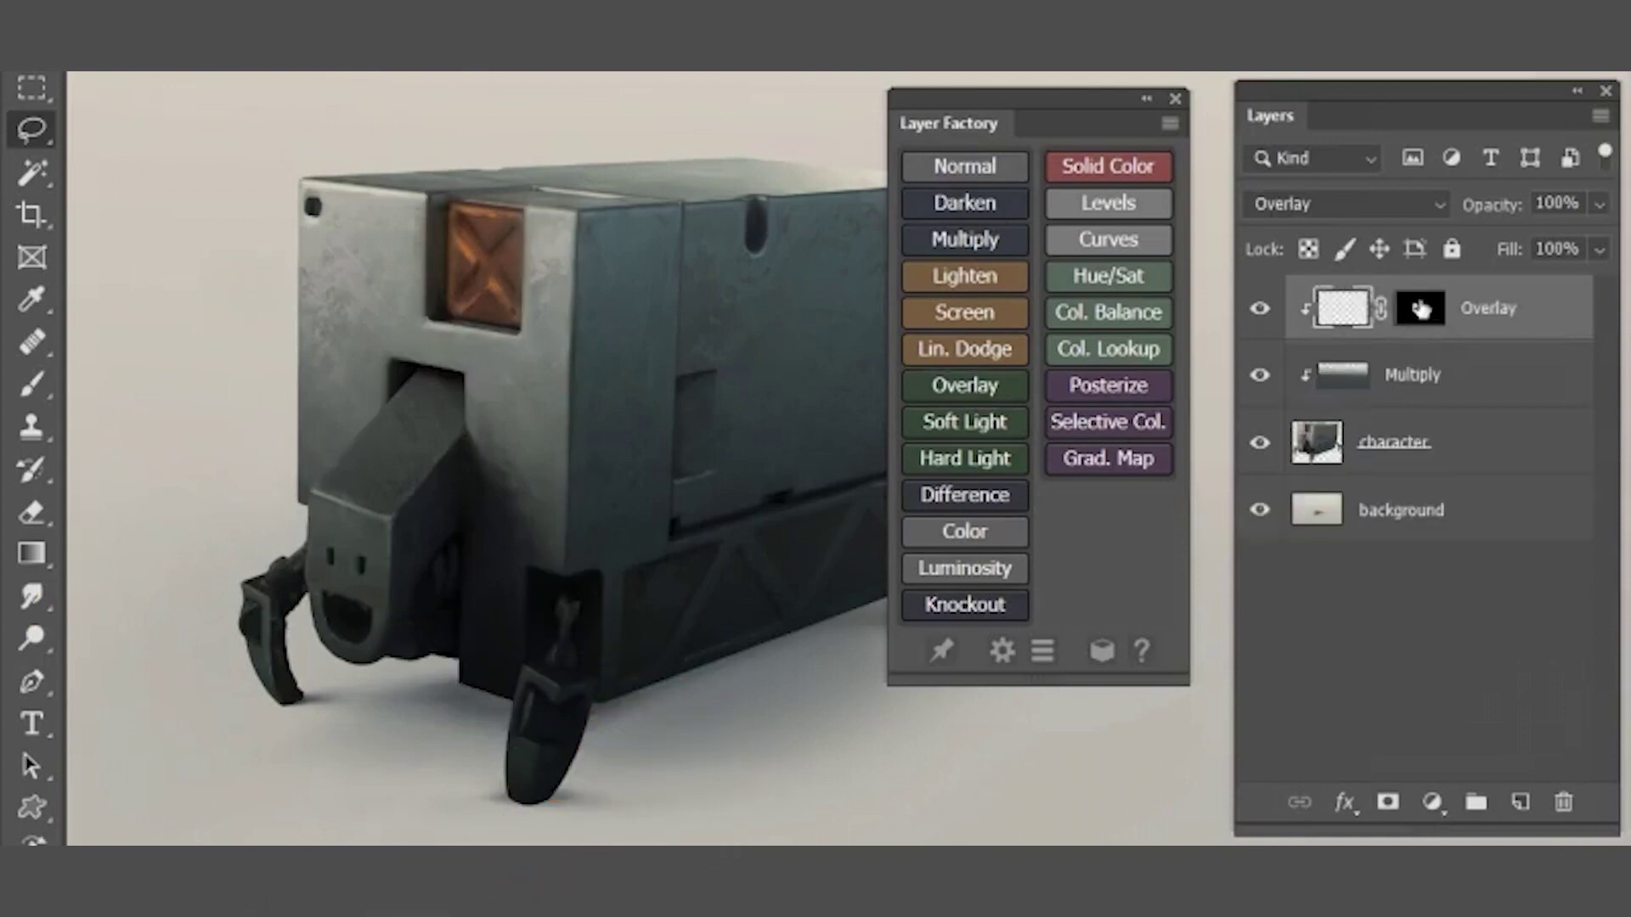
{"action": "left_click_drag", "start_coordinate": [490, 843], "coordinate": [489, 842]}
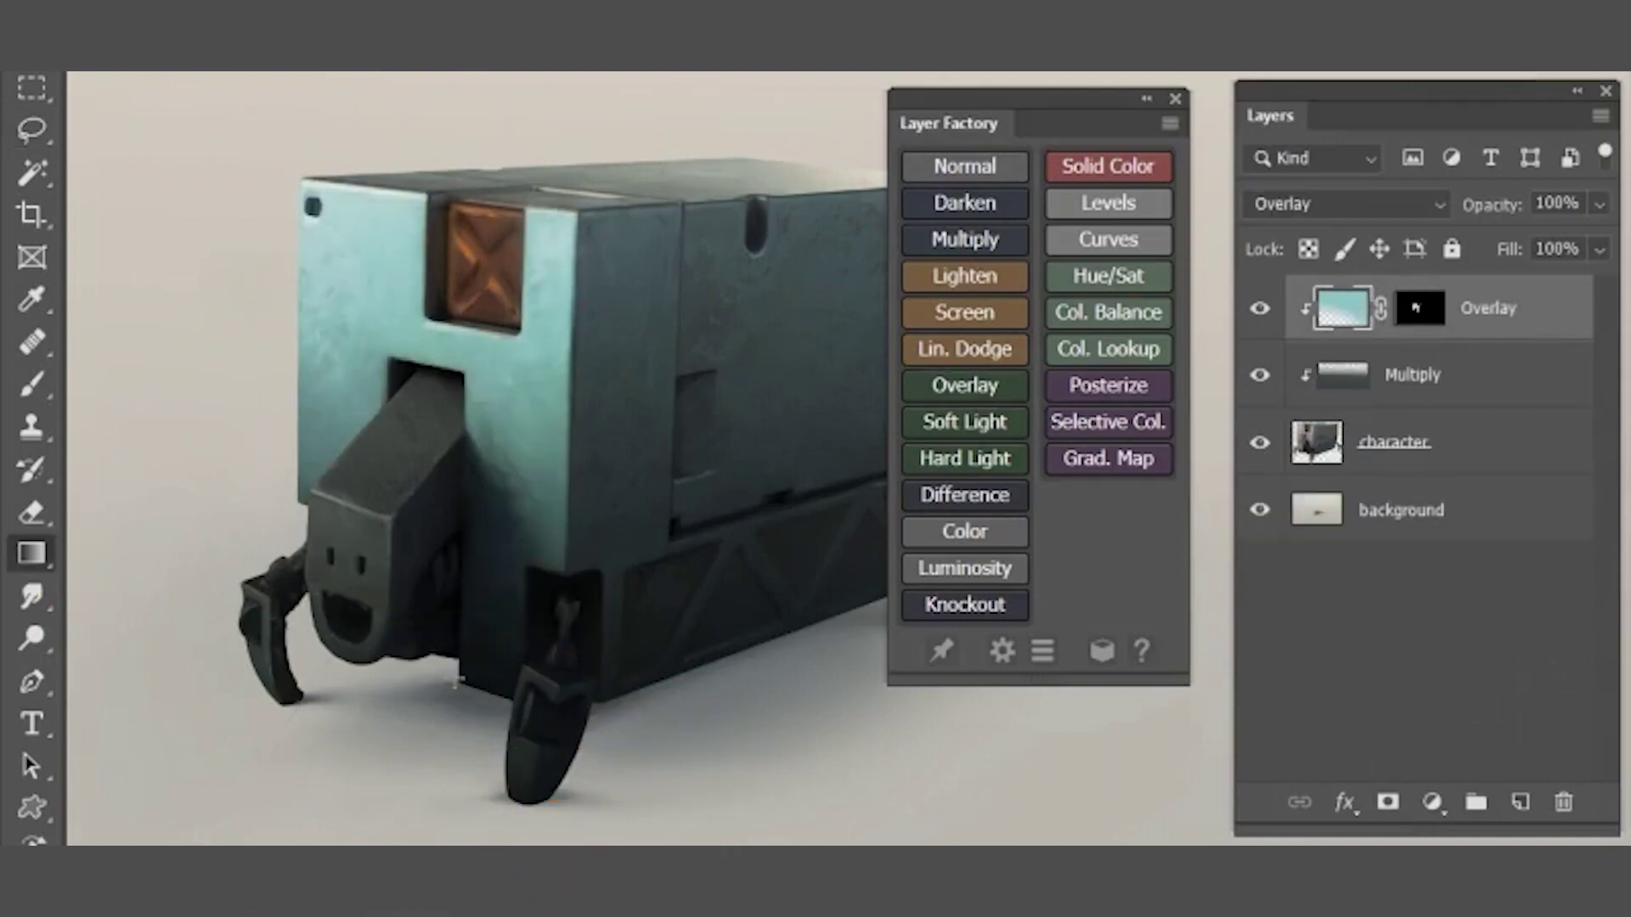
{"action": "left_click", "coordinate": [1113, 314]}
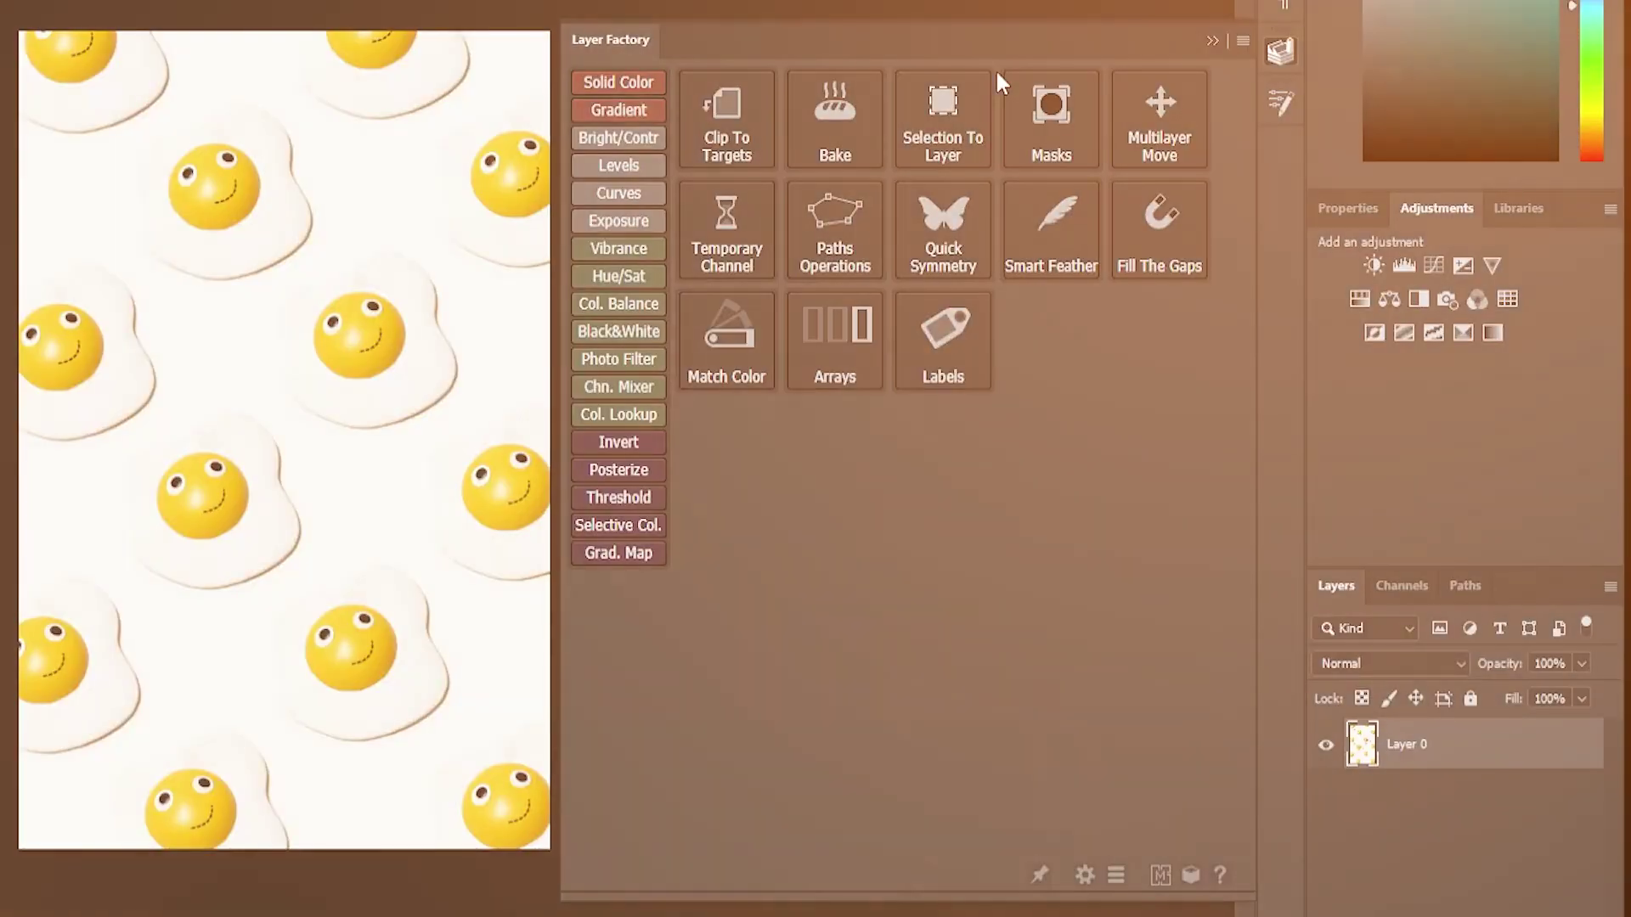
Show the adjustment buttons in Layer Factory, and add and adjust an Exposure layer over the egg pattern.
{"action": "left_click", "coordinate": [1243, 40]}
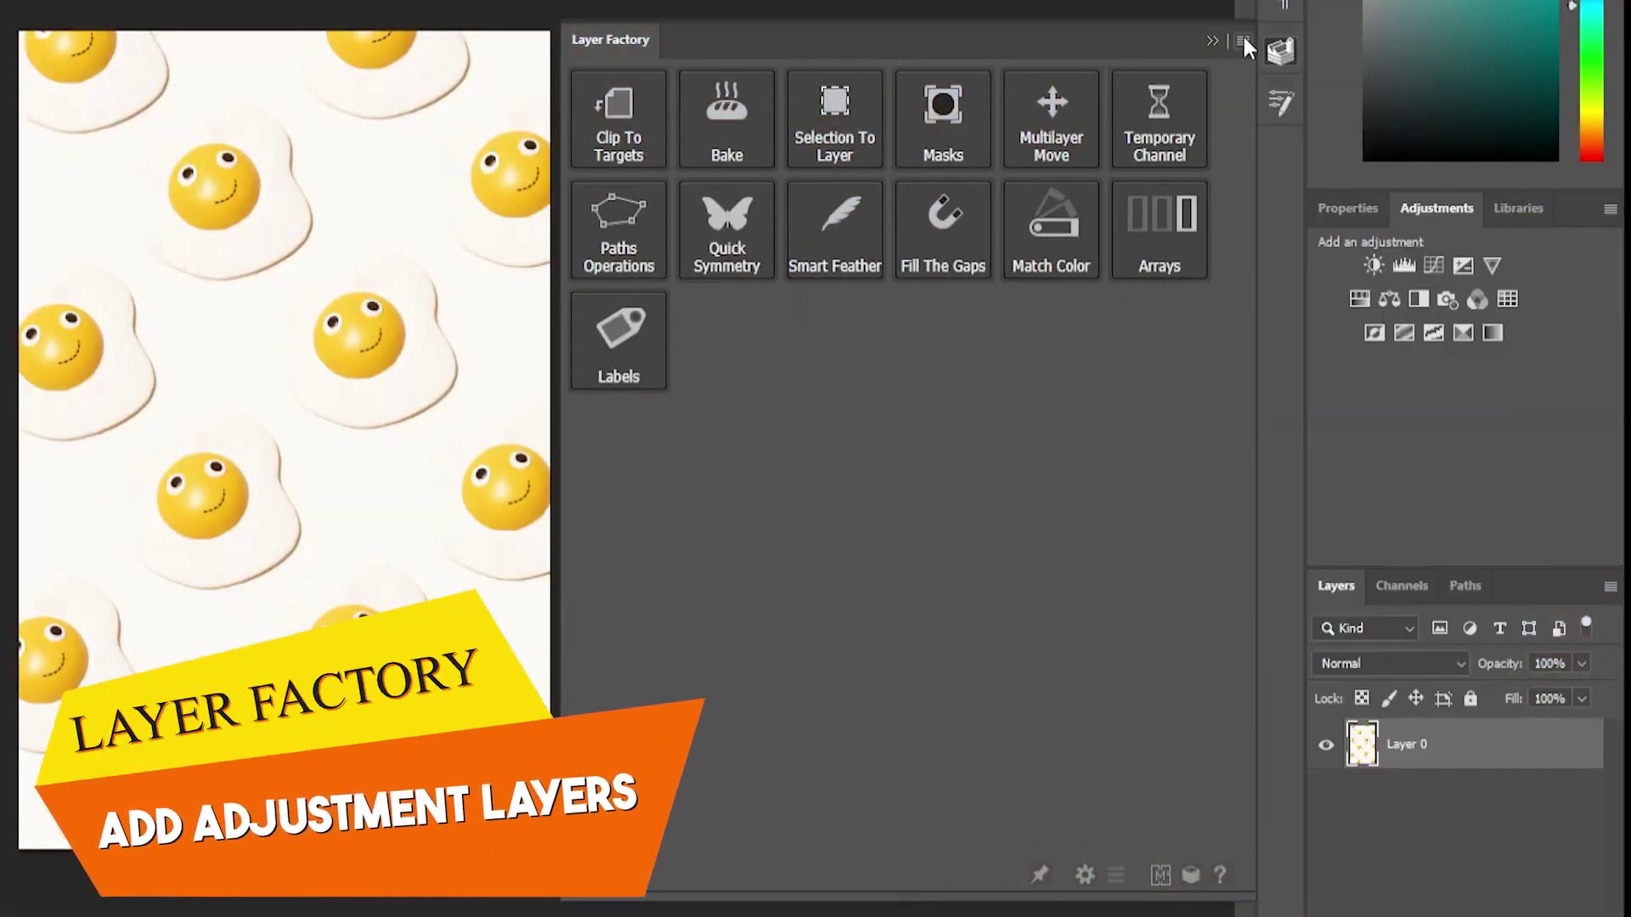
{"action": "left_click", "coordinate": [1243, 40]}
{"action": "left_click", "coordinate": [1320, 425]}
{"action": "left_click", "coordinate": [636, 221]}
{"action": "left_click_drag", "start_coordinate": [1452, 354], "coordinate": [1405, 401]}
Add a Hue/Saturation adjustment layer to the egg pattern with Lightness set to +32.
{"action": "left_click_drag", "start_coordinate": [1456, 451], "coordinate": [1497, 487]}
{"action": "left_click", "coordinate": [619, 276]}
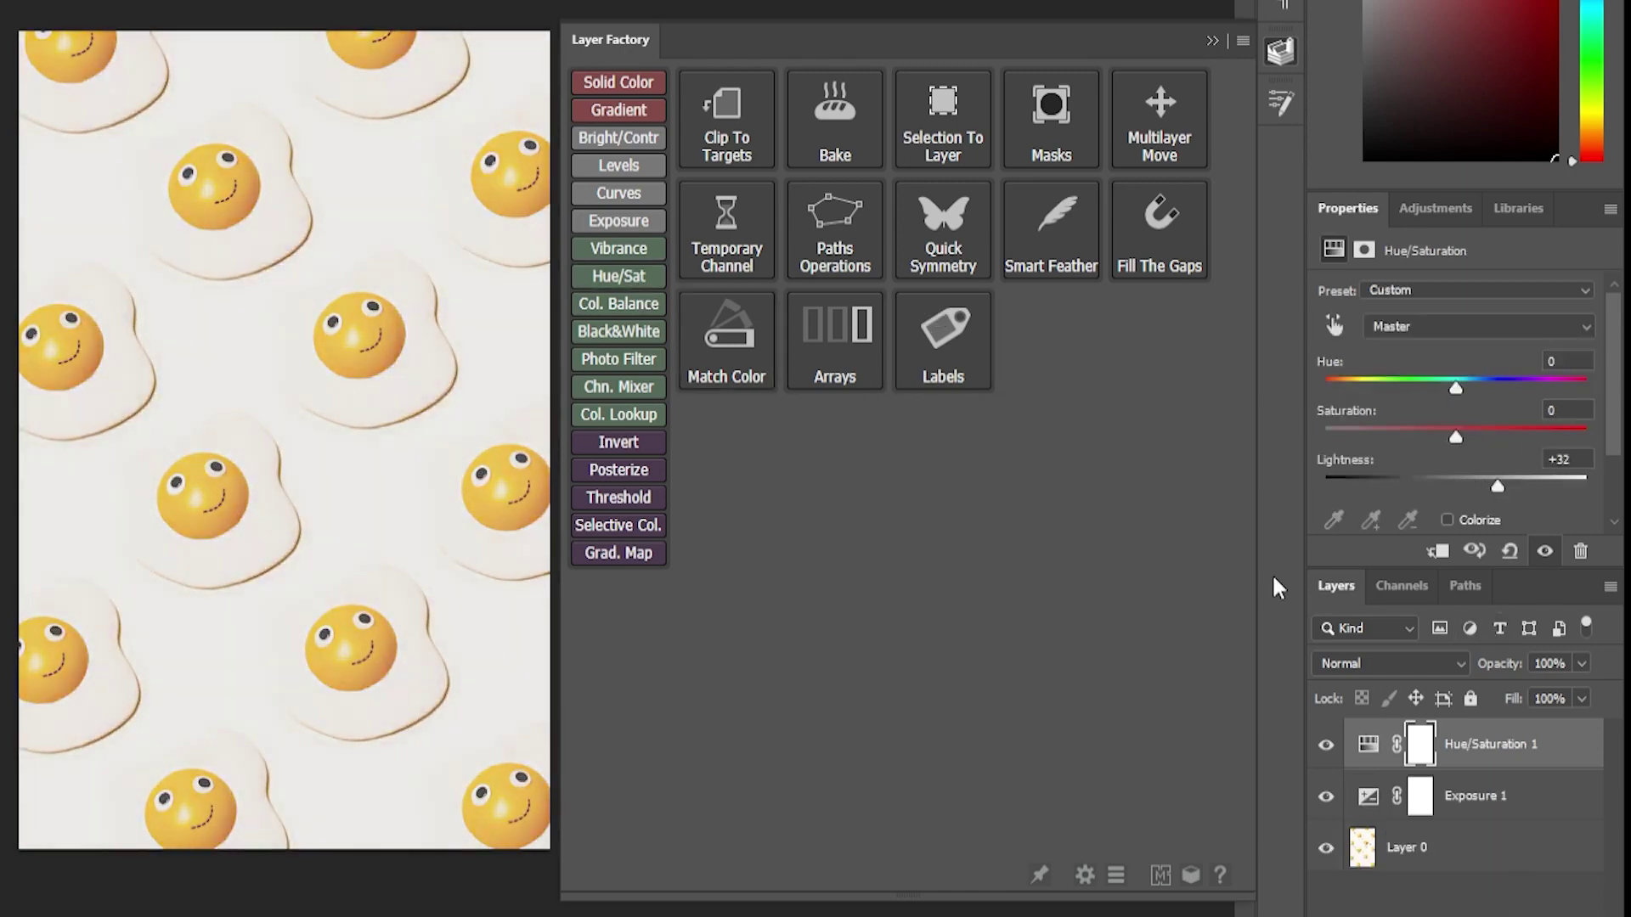
{"action": "left_click", "coordinate": [1211, 41]}
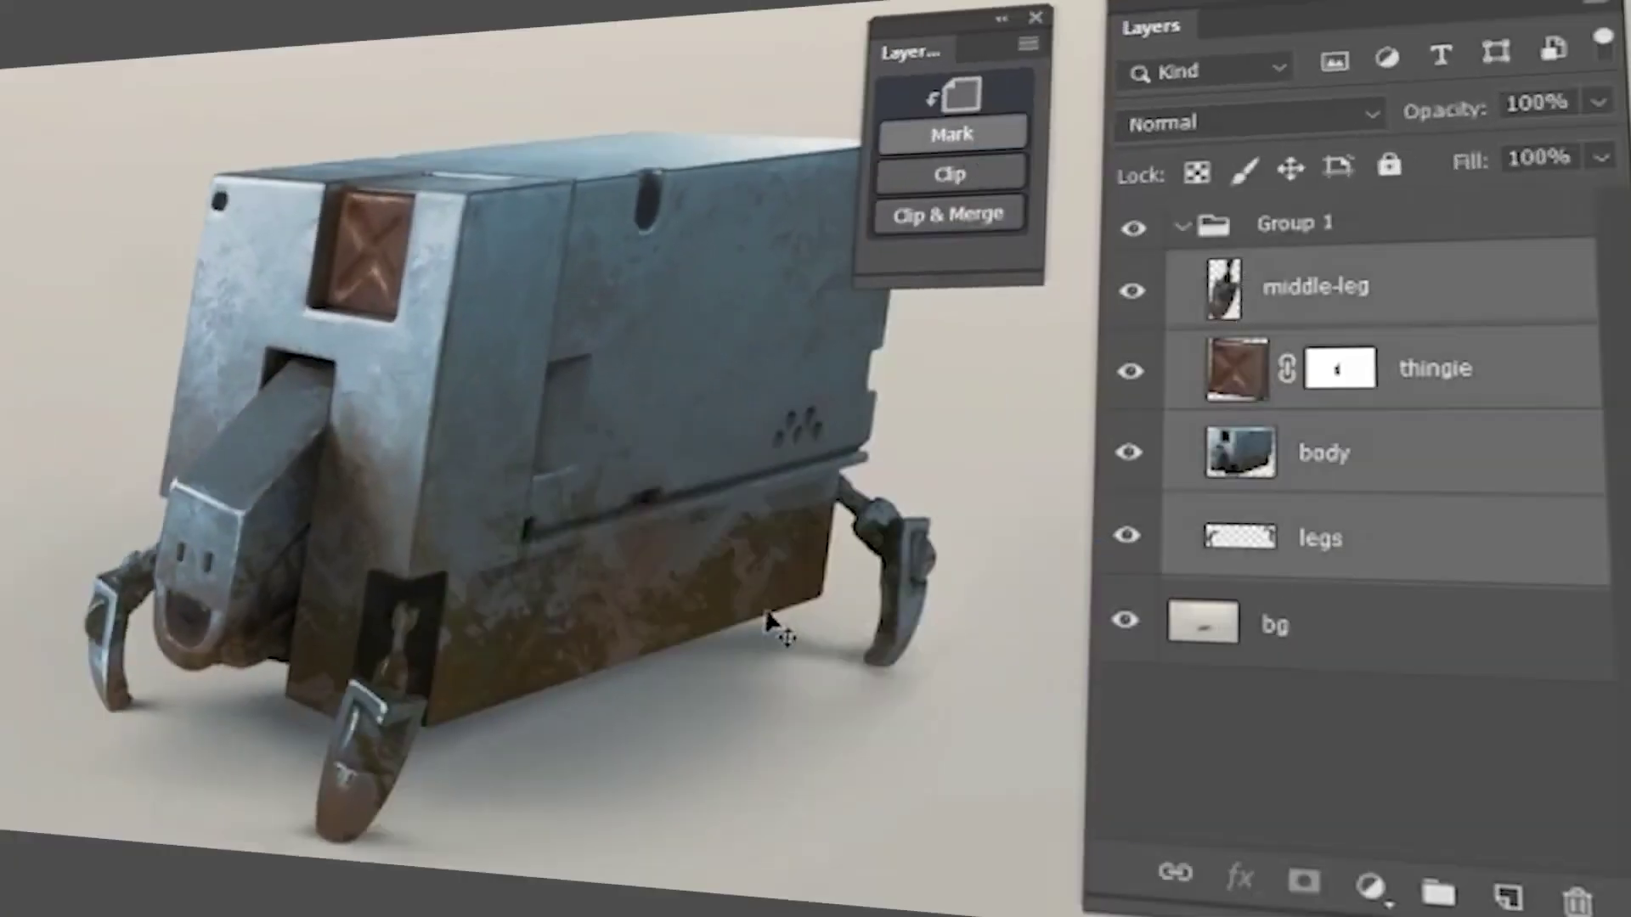
Clip Layer 6 to all three Transparent From Grey layers in Group 1 and reposition the large robot.
{"action": "left_click", "coordinate": [1129, 459]}
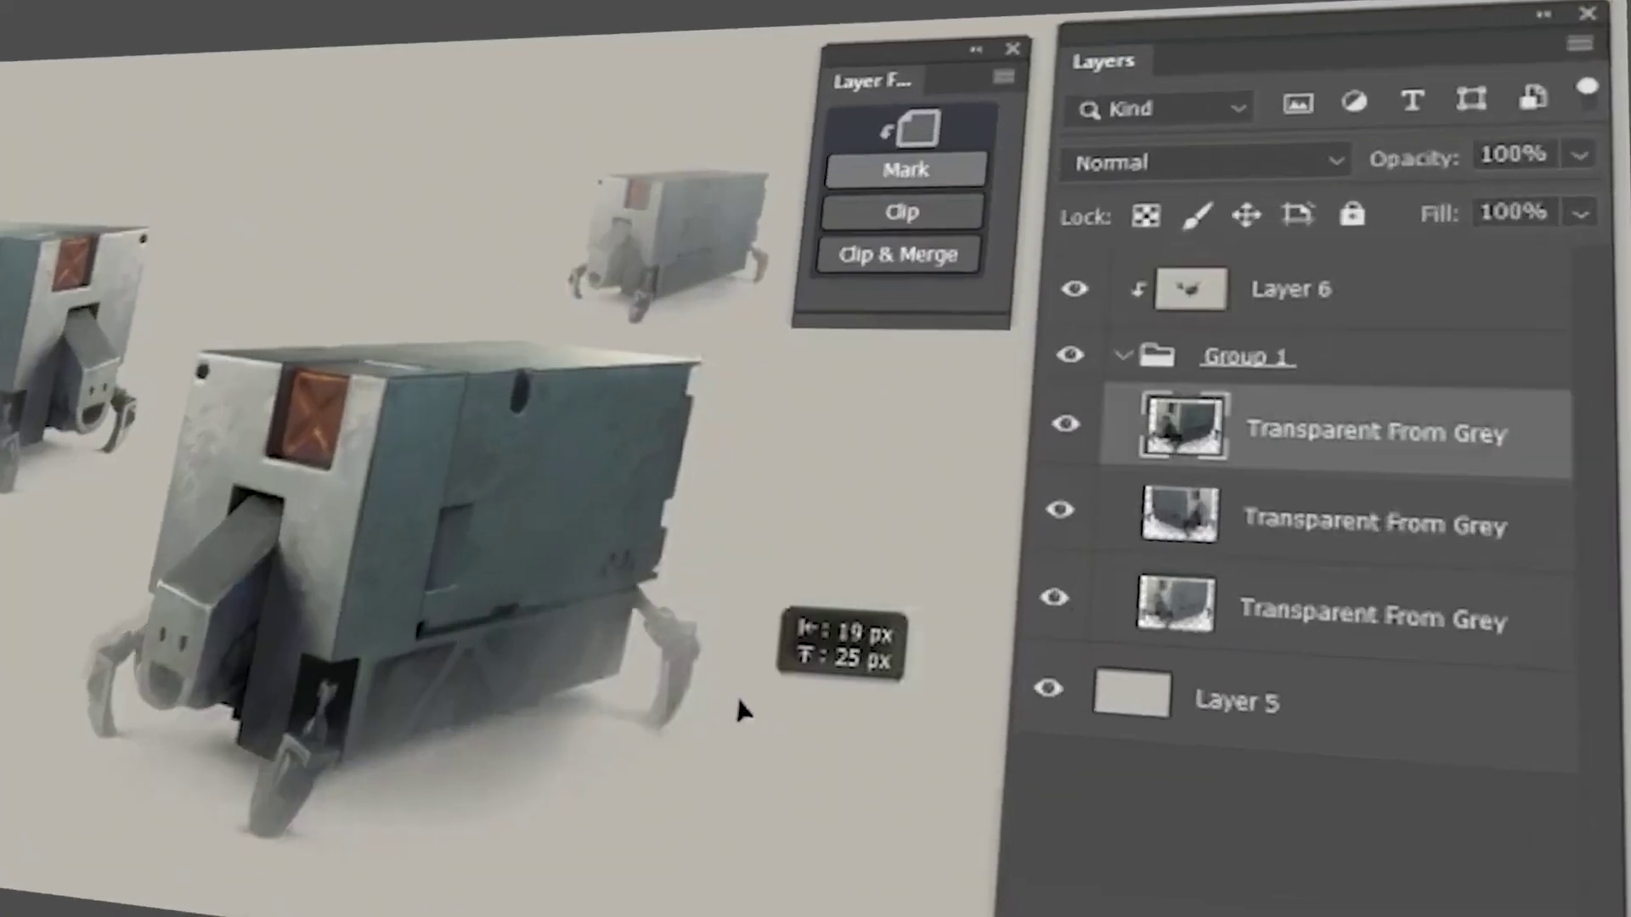
{"action": "left_click", "coordinate": [1376, 616], "text": "shift"}
{"action": "left_click", "coordinate": [903, 211]}
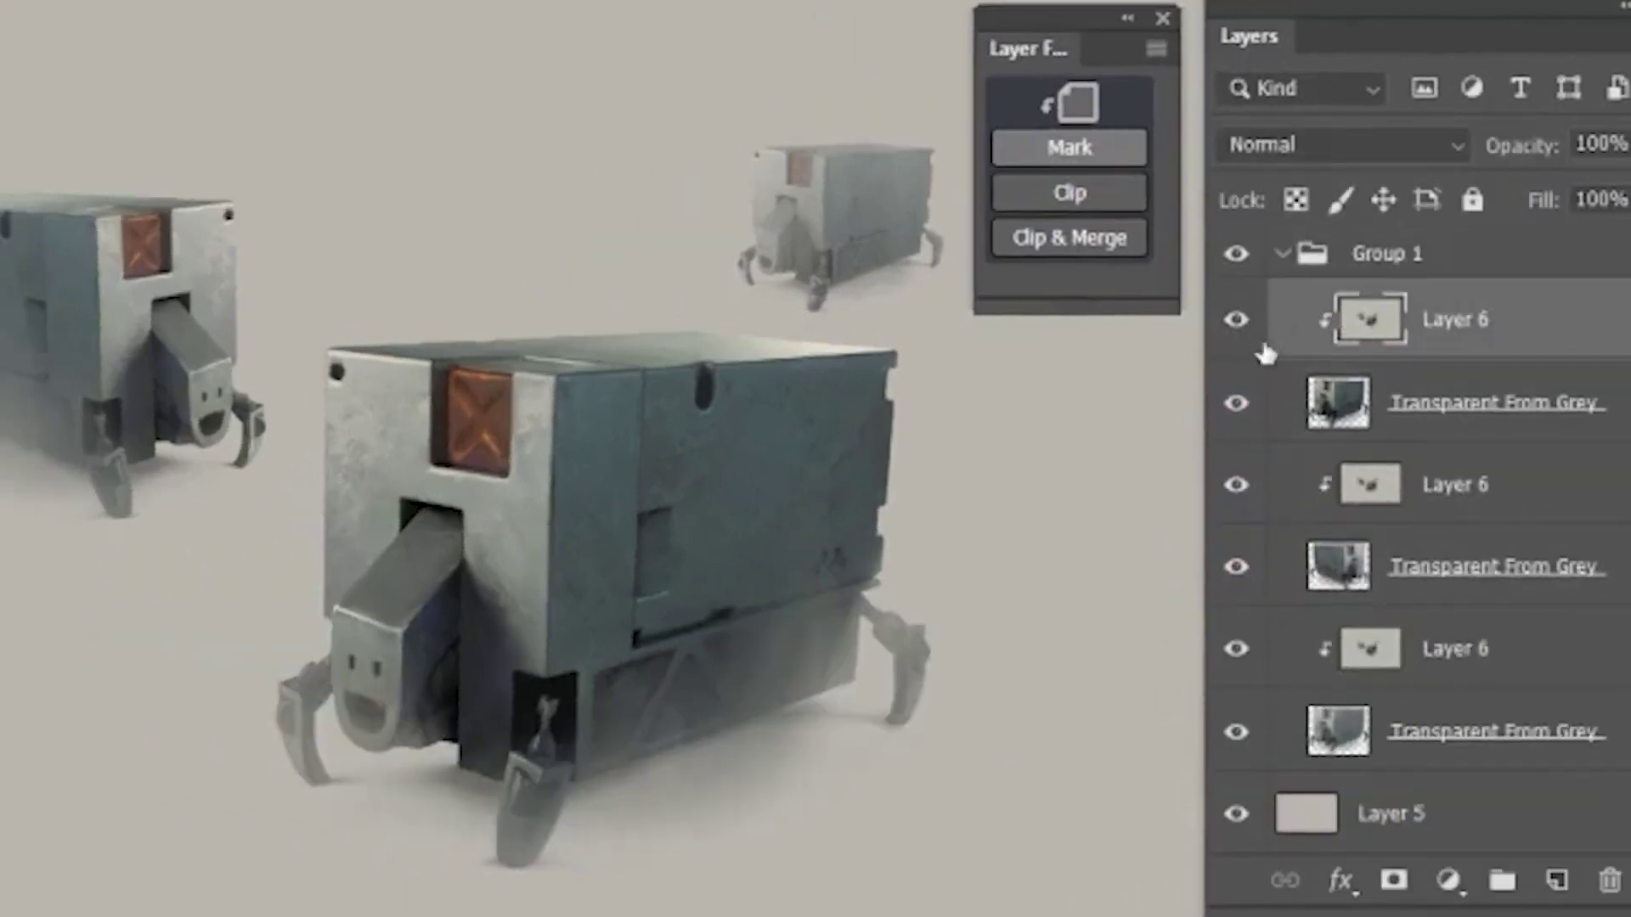
{"action": "left_click_drag", "start_coordinate": [588, 394], "coordinate": [696, 425]}
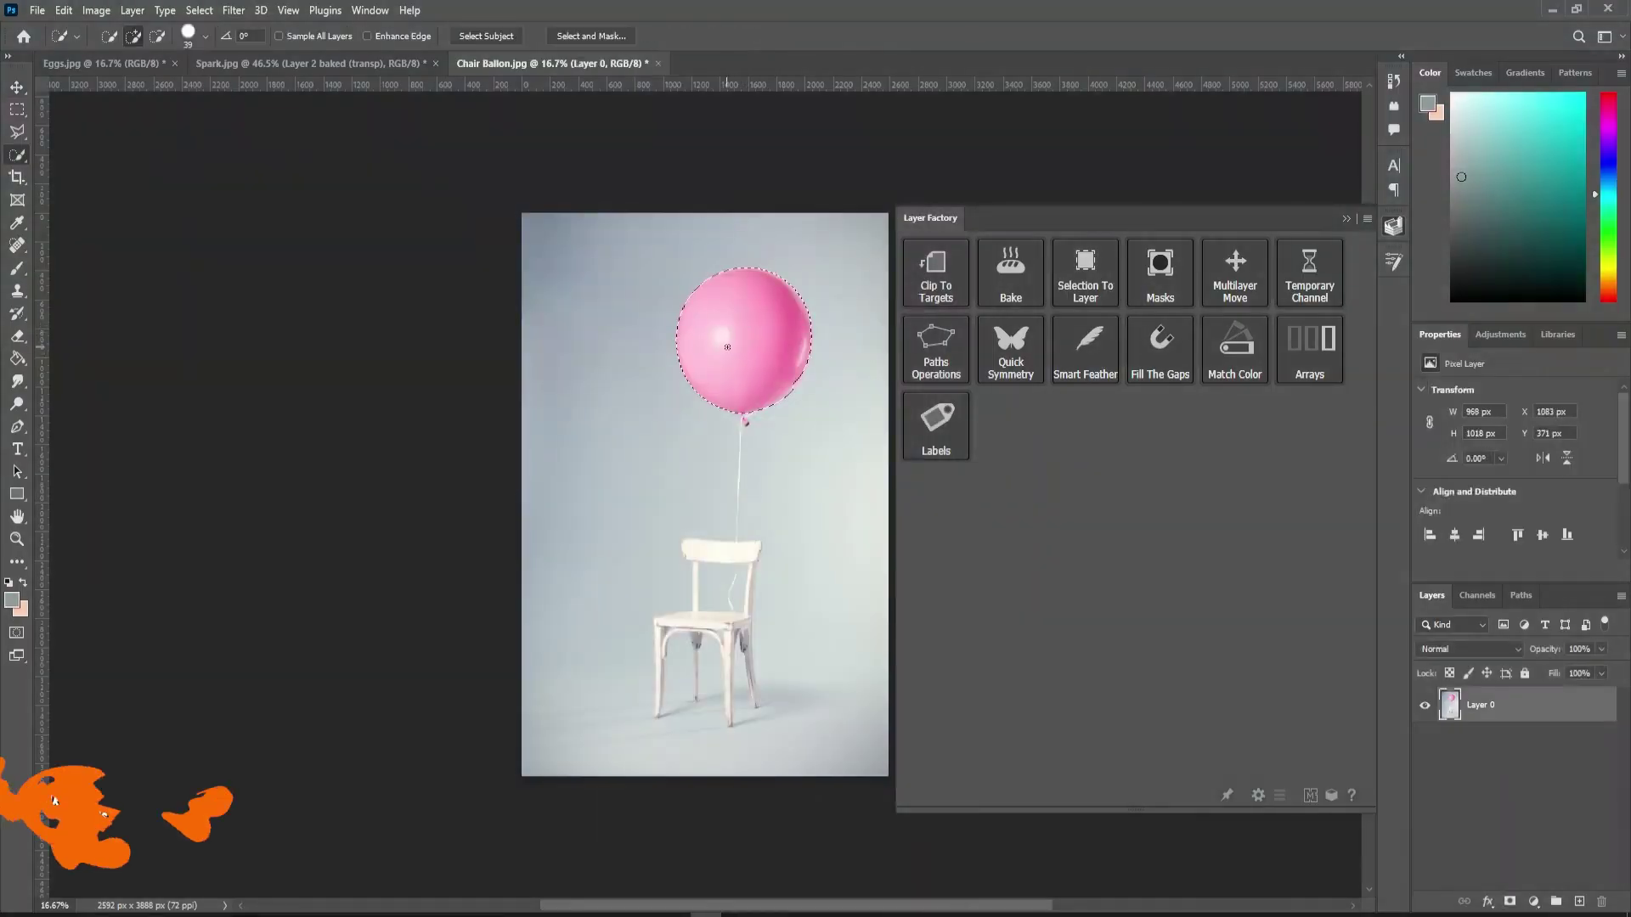
Cut the selected pink balloon onto its own layer and move it lower in the image.
{"action": "left_click", "coordinate": [1083, 299]}
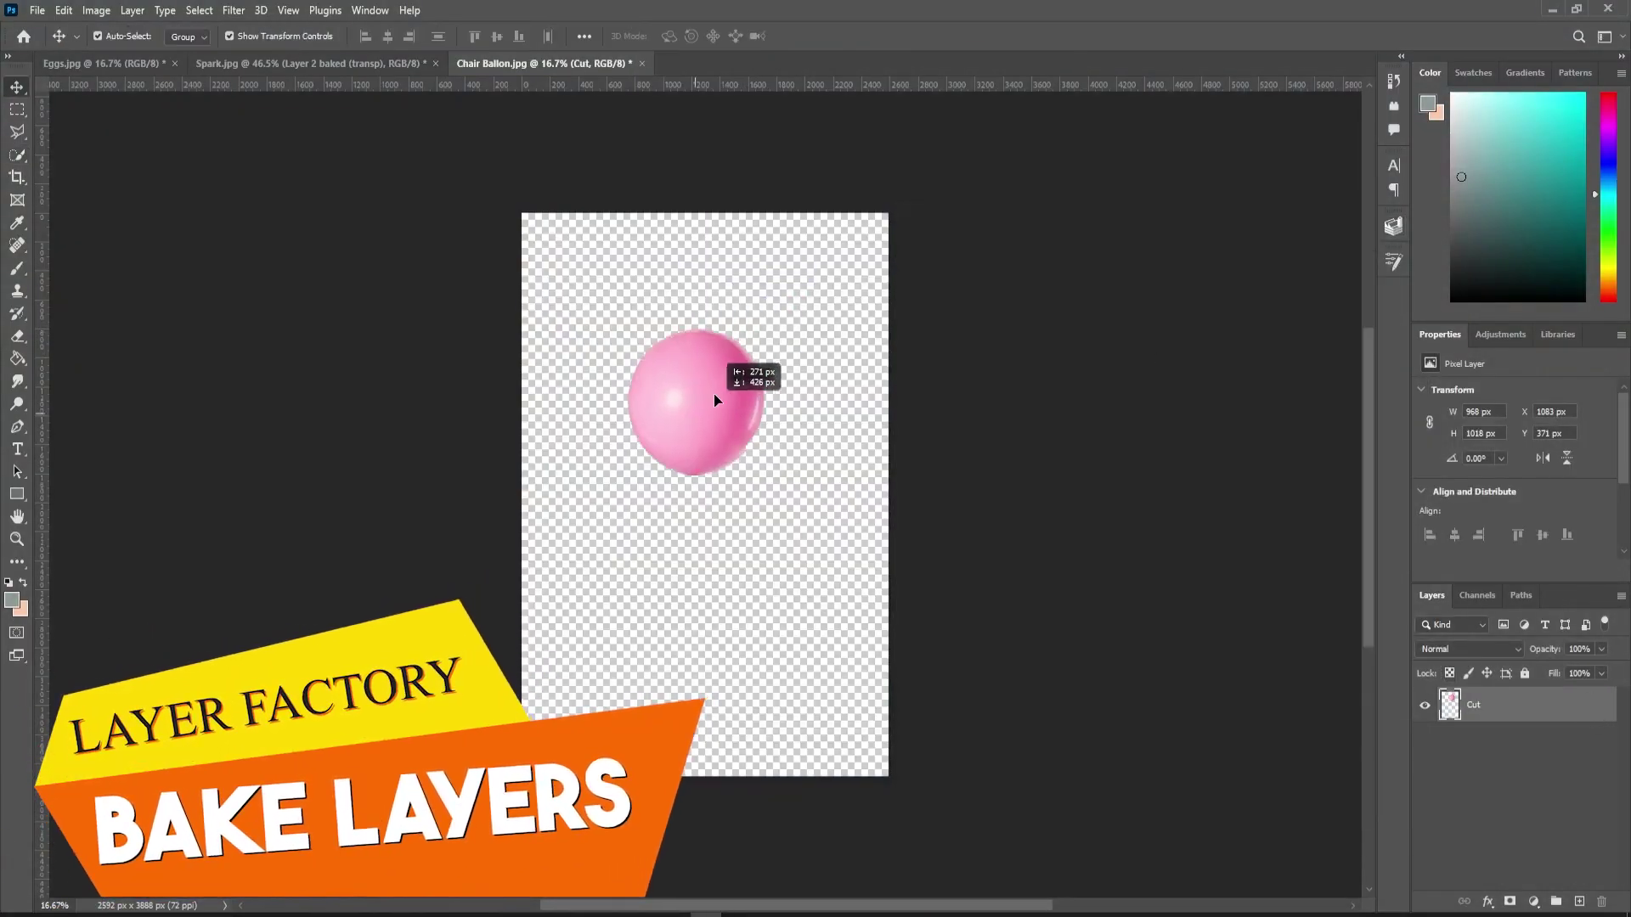
{"action": "left_click_drag", "start_coordinate": [748, 375], "coordinate": [834, 539]}
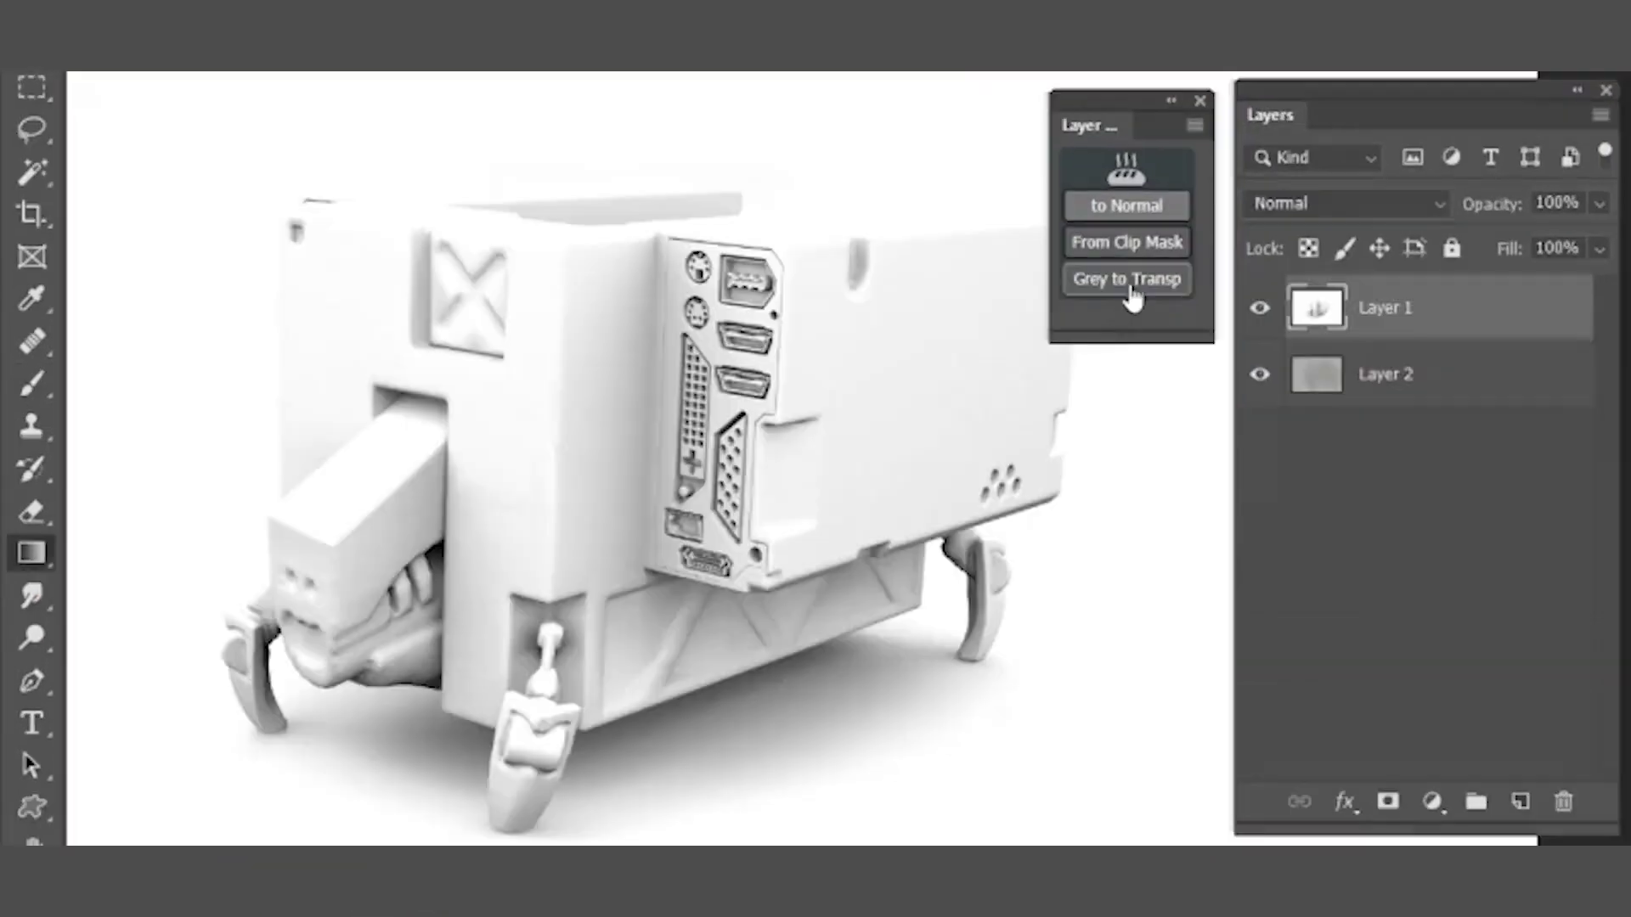
Bake Layer 1 from grey to transparent, and shift the hue of the Bake to Transparent layer with Hue/Saturation.
{"action": "left_click", "coordinate": [1127, 285]}
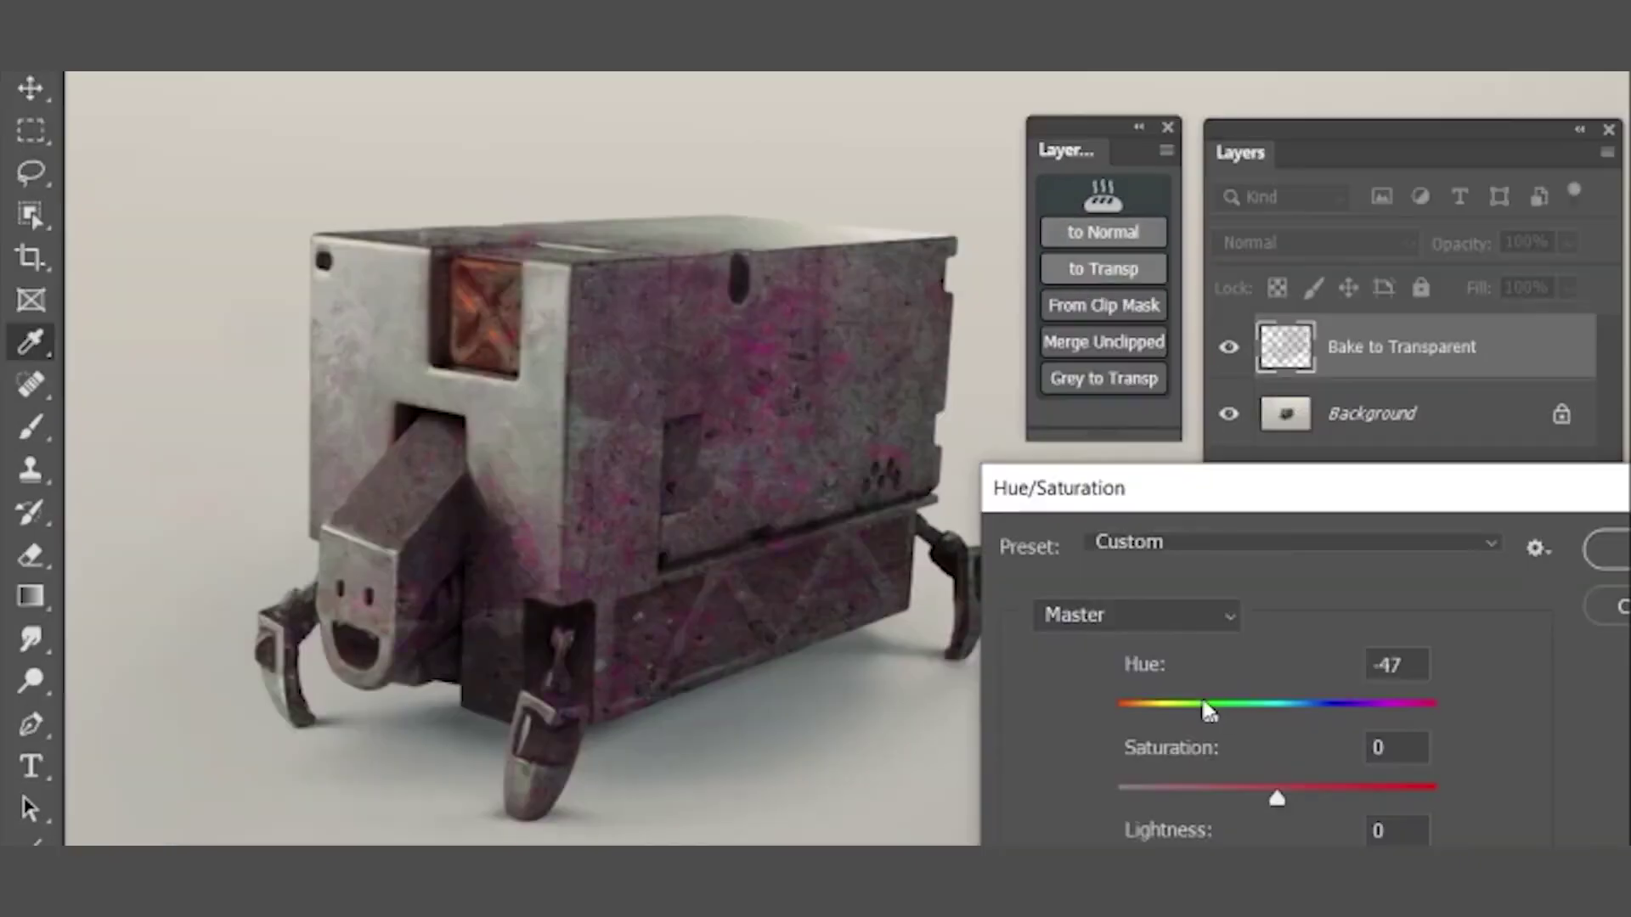
{"action": "left_click_drag", "start_coordinate": [1206, 710], "coordinate": [1376, 721]}
{"action": "key", "text": "Return"}
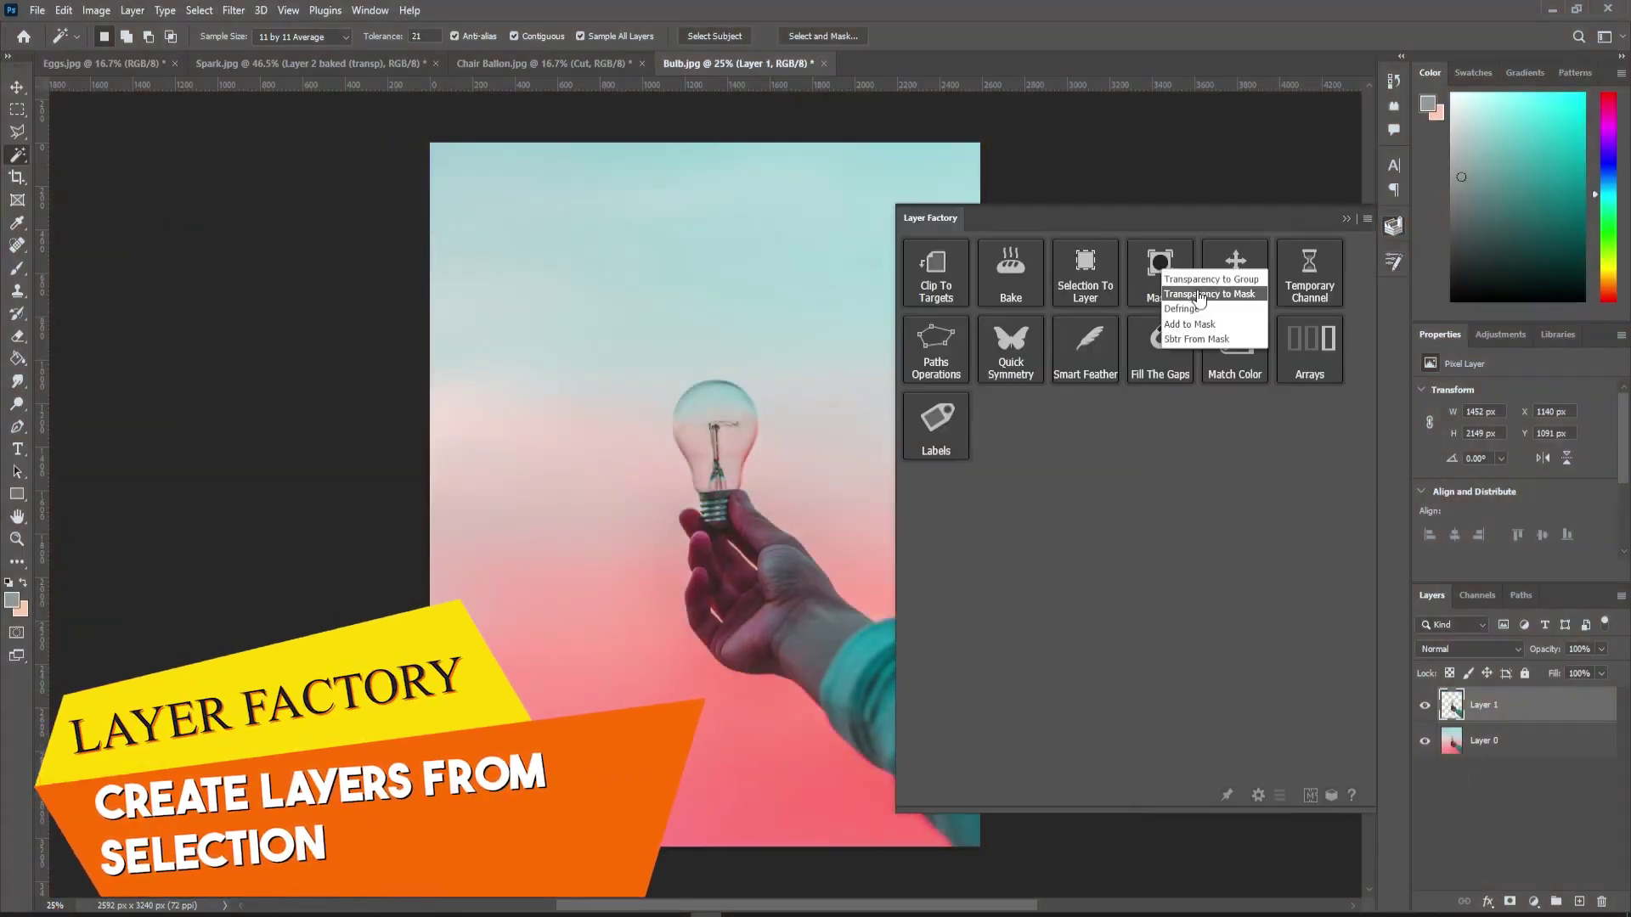
Convert the transparency of Layer 1, the hand holding the bulb, into a layer mask.
{"action": "right_click", "coordinate": [1527, 720]}
{"action": "left_click", "coordinate": [1492, 757]}
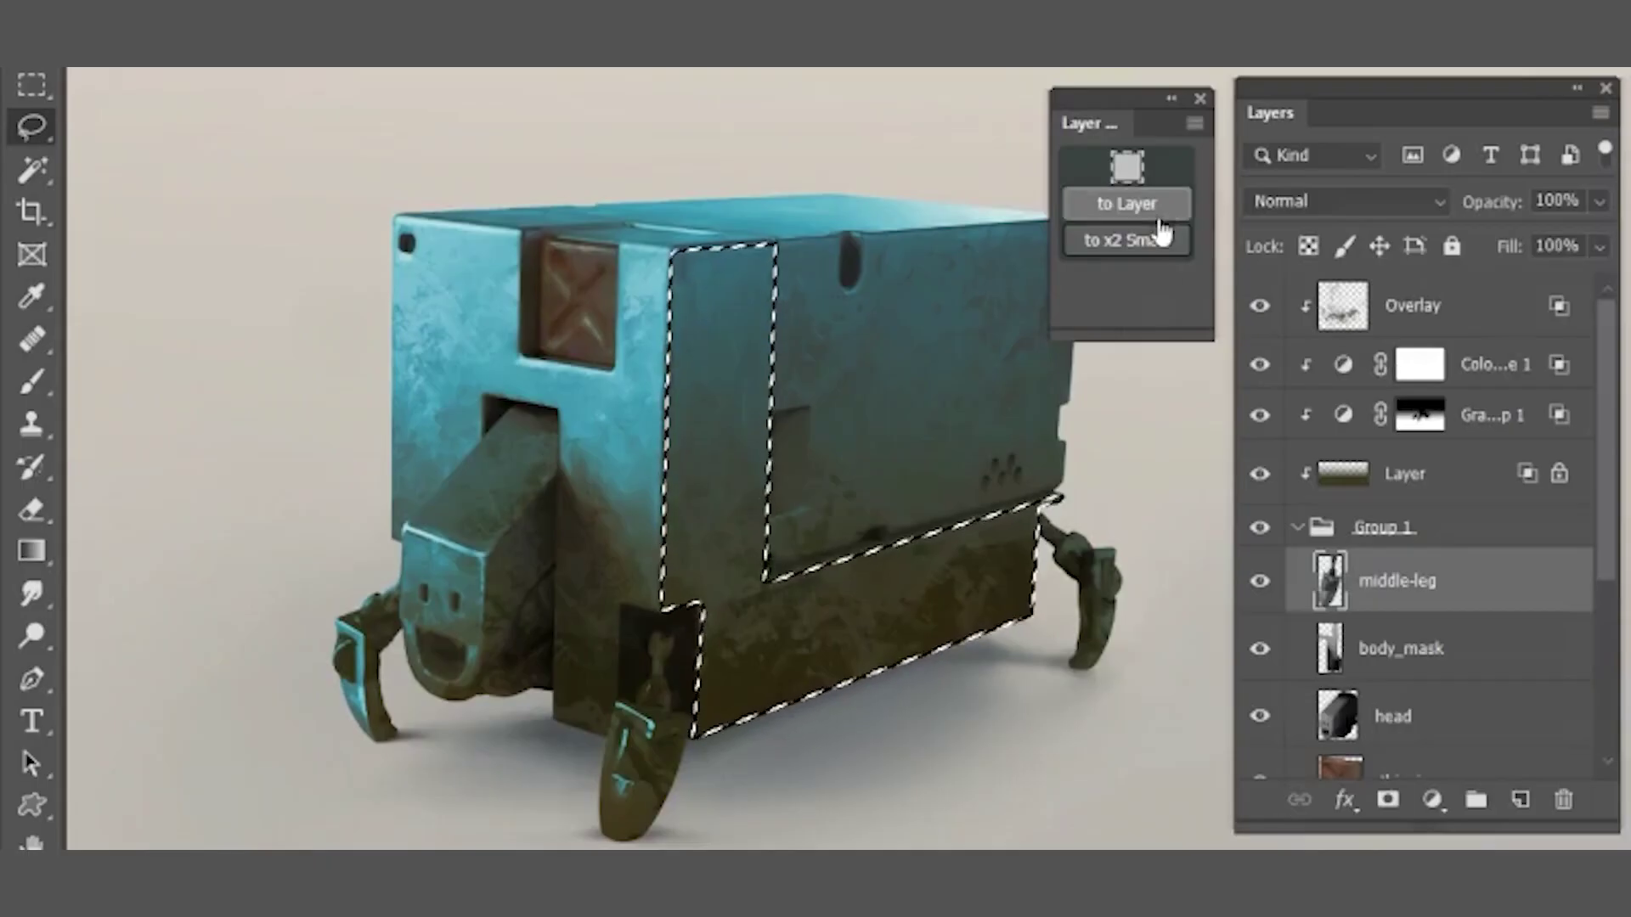
Cut the selected side panel of the robot to a new layer and hide the clipped layers above Group 1.
{"action": "left_click", "coordinate": [1126, 204]}
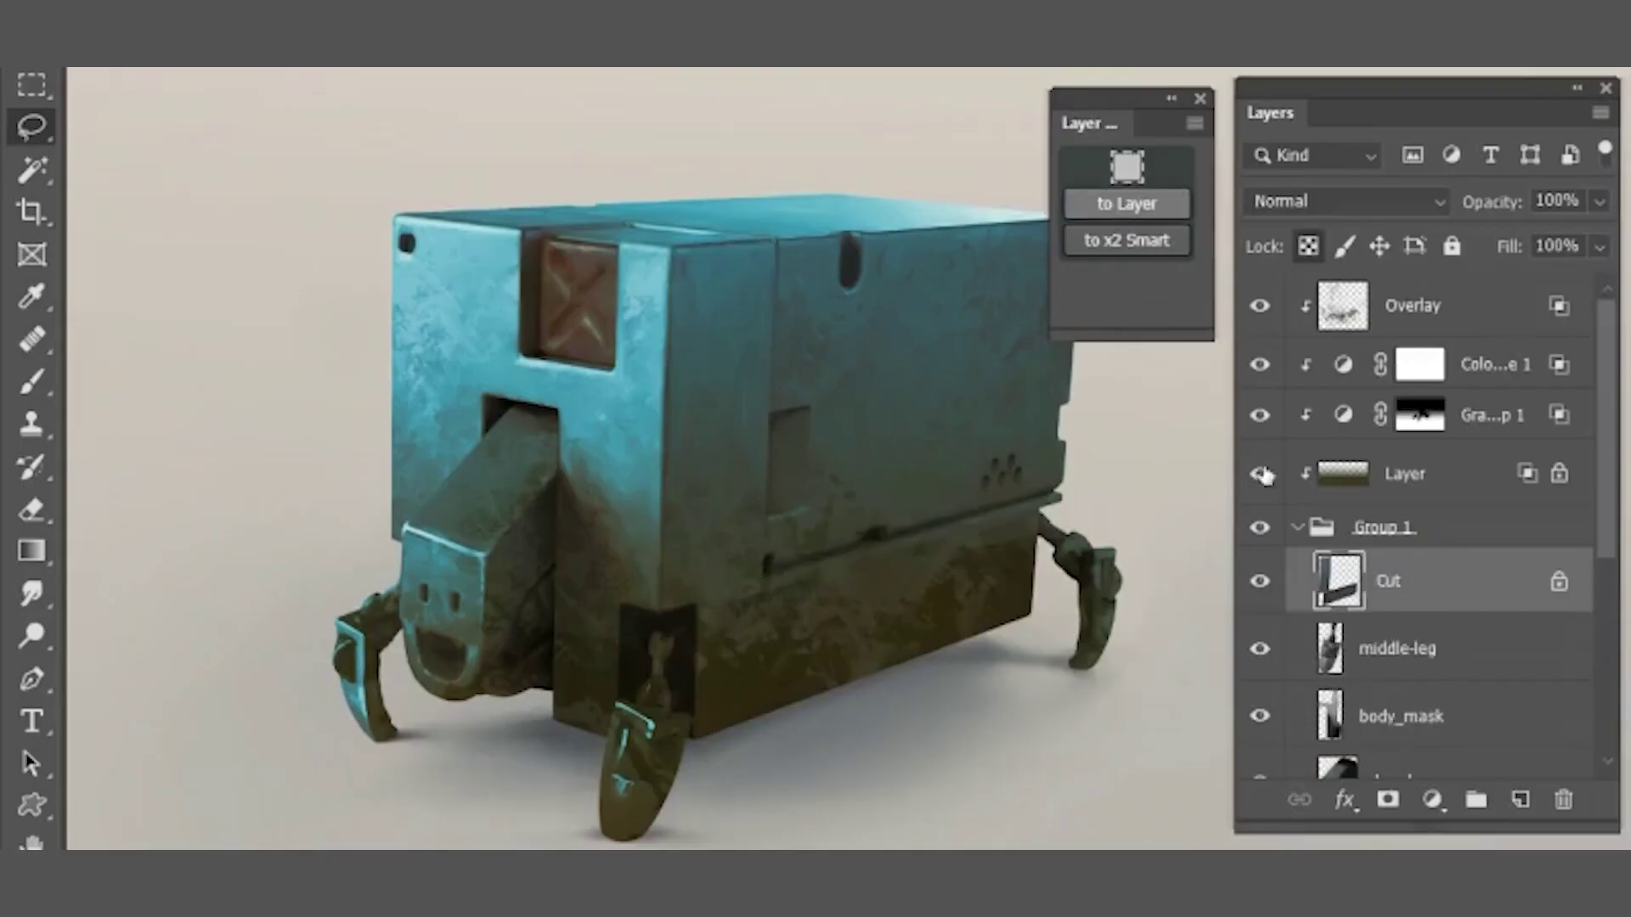
{"action": "left_click_drag", "start_coordinate": [1260, 473], "coordinate": [1260, 306]}
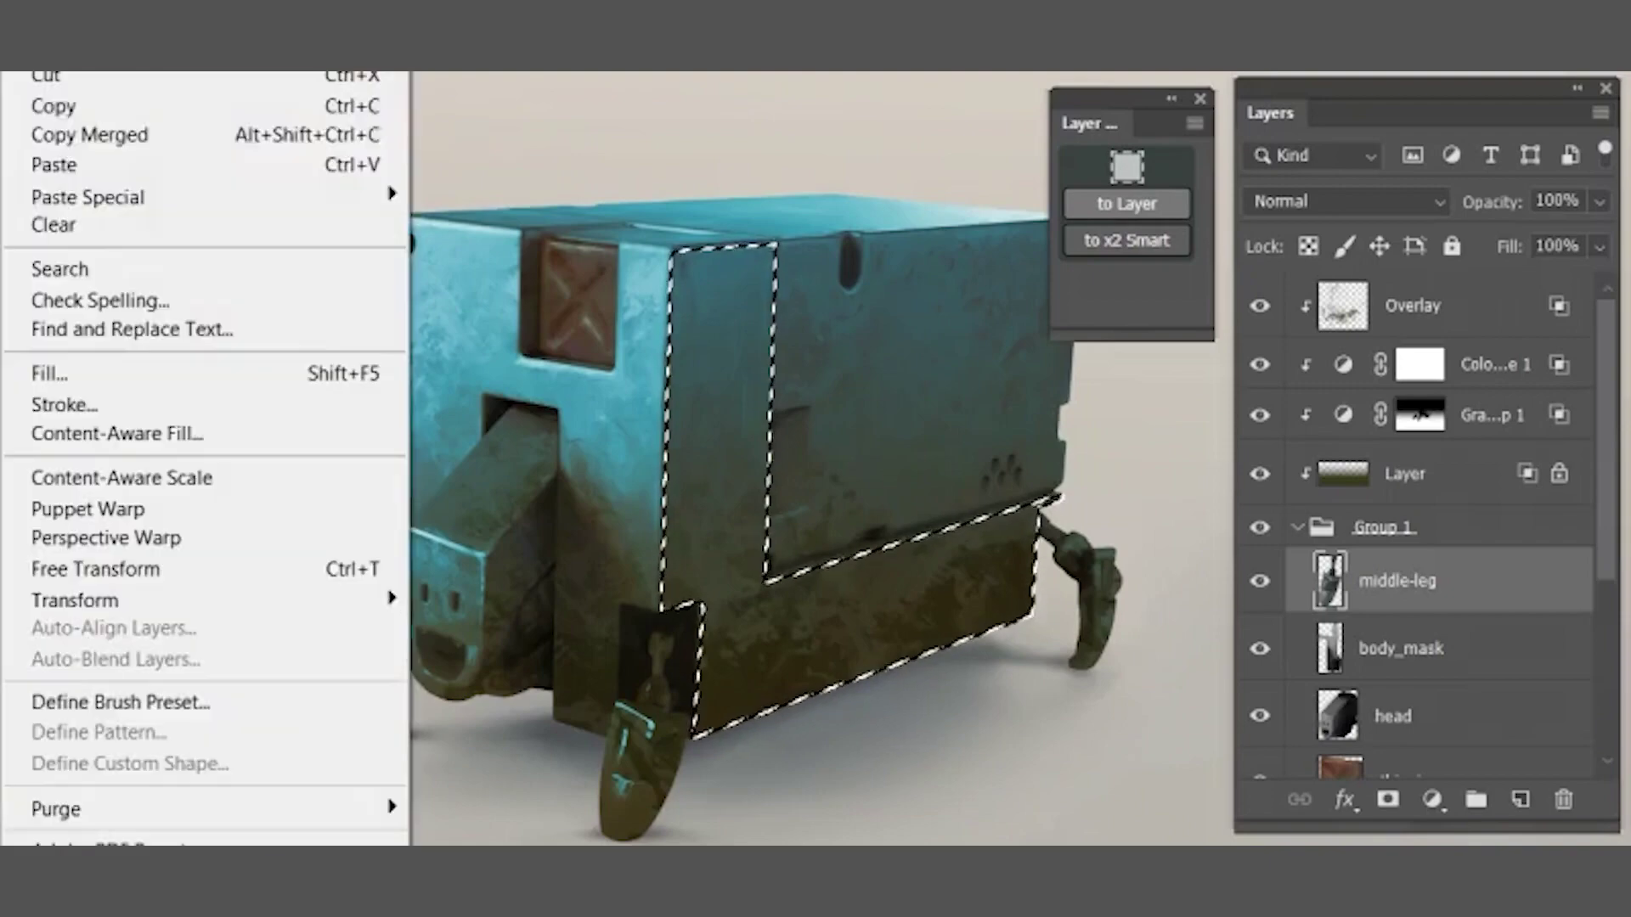
Paste the robot's cut side panel, and start Move Selection on the lassoed rose leaves across the layers of Group 1.
{"action": "left_click", "coordinate": [51, 164]}
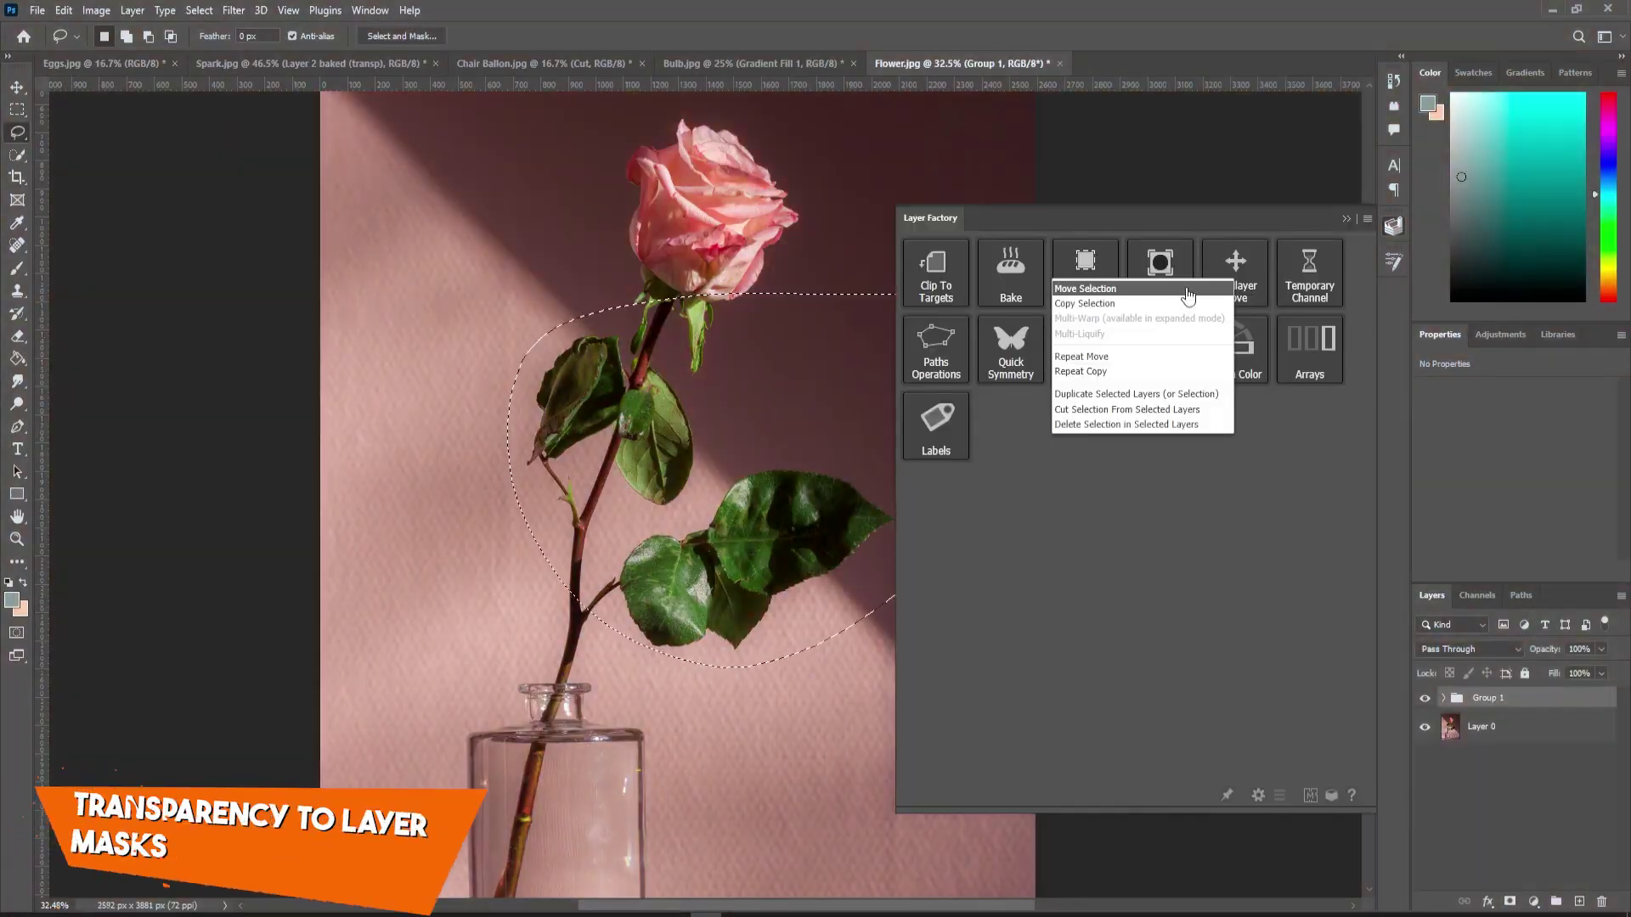
{"action": "left_click", "coordinate": [1187, 289]}
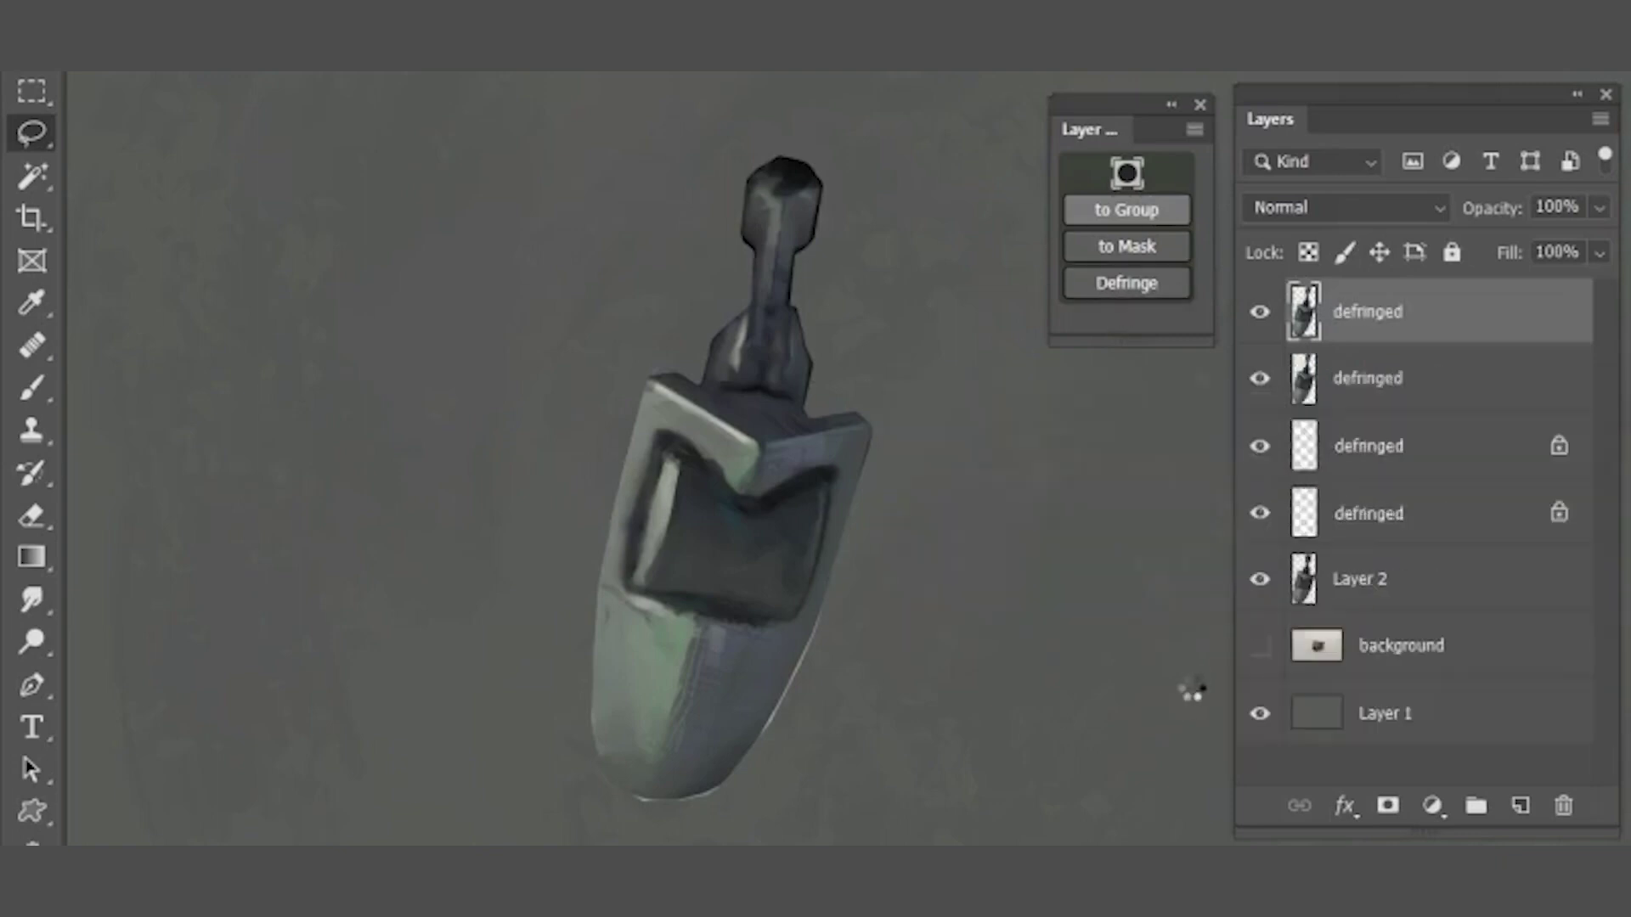
Hide the topmost defringed layer of the leg, and pick Layer 16 inside the robot's masked group.
{"action": "left_click", "coordinate": [1258, 318]}
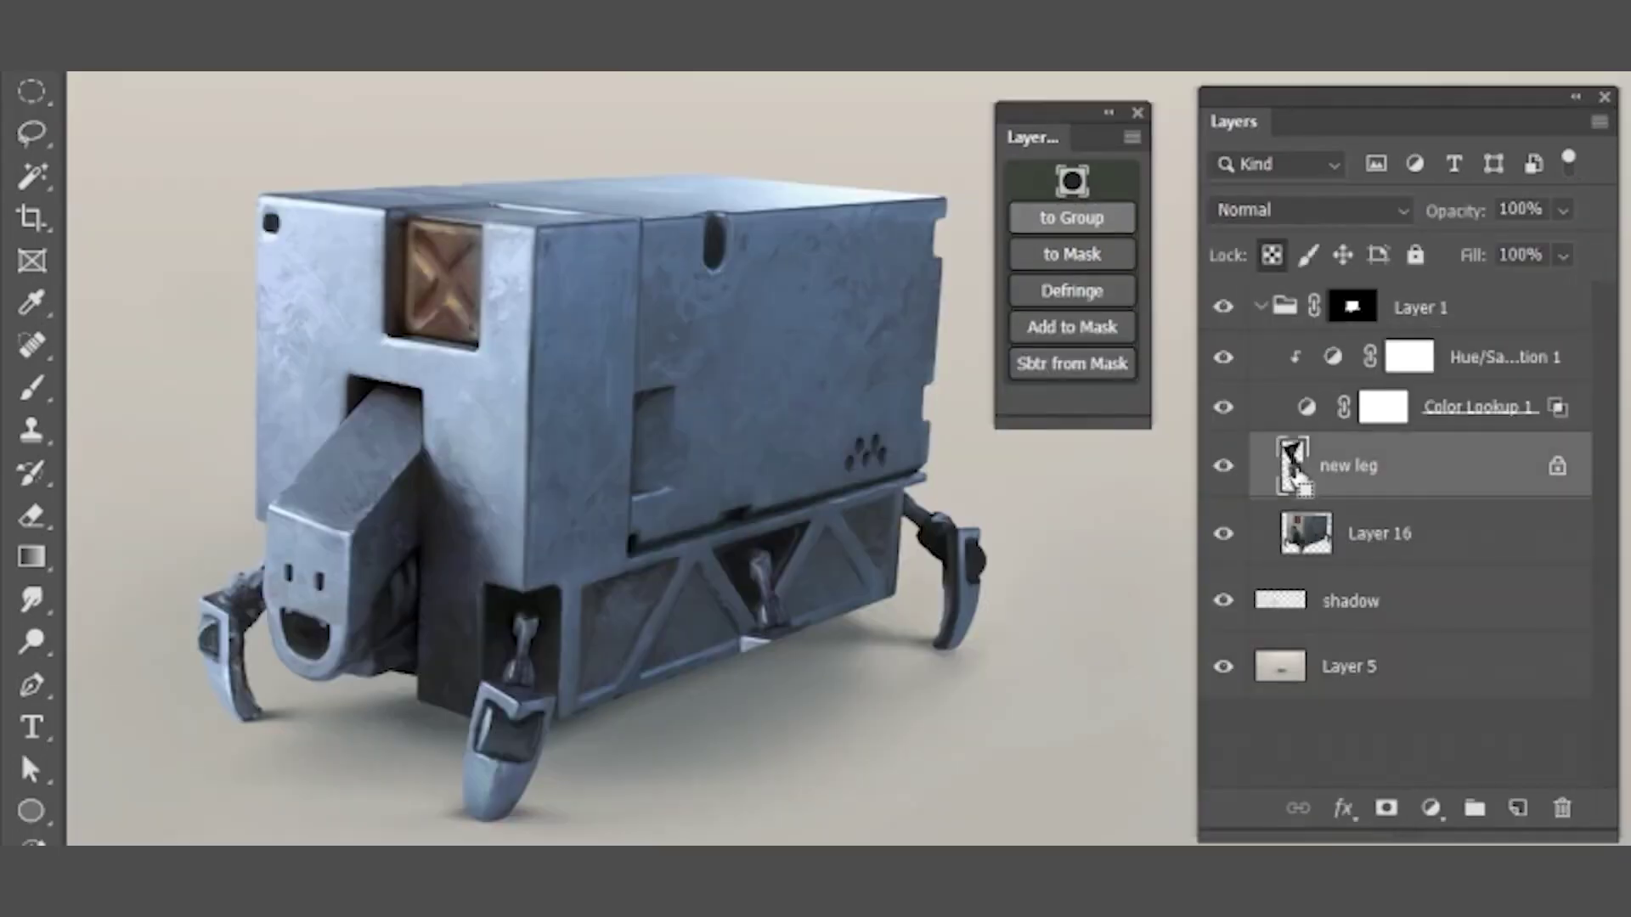
{"action": "left_click", "coordinate": [1300, 533]}
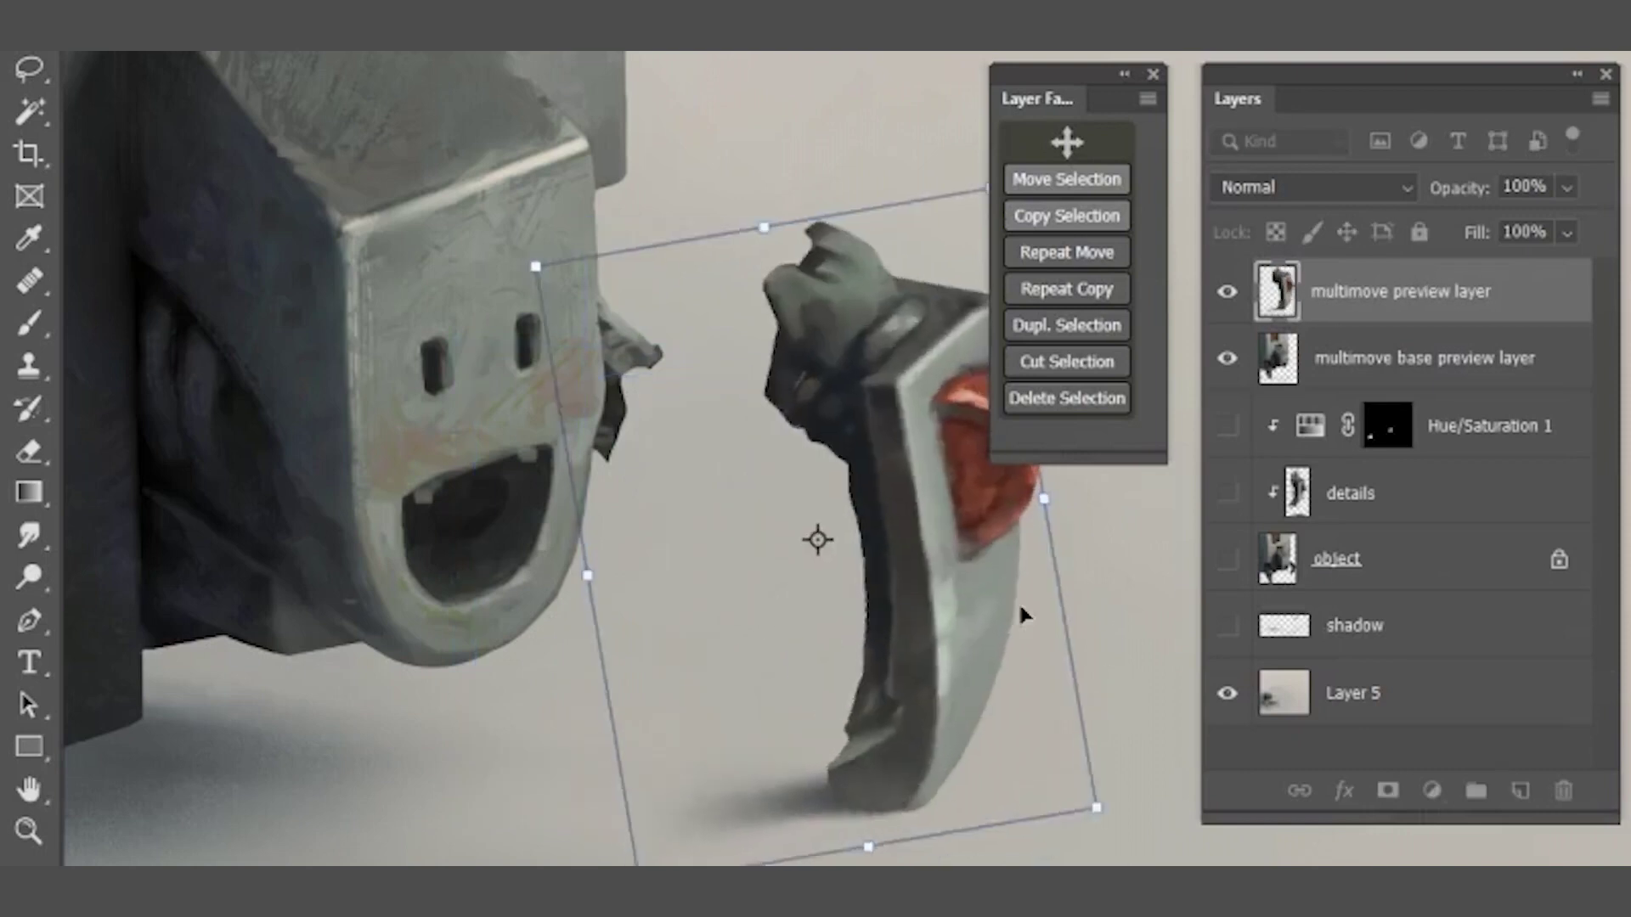
Toggle the details and shadow layers of the moved leg, and place another copy of the red-lit front leg further back along the body.
{"action": "left_click", "coordinate": [1227, 492]}
{"action": "left_click", "coordinate": [1226, 358]}
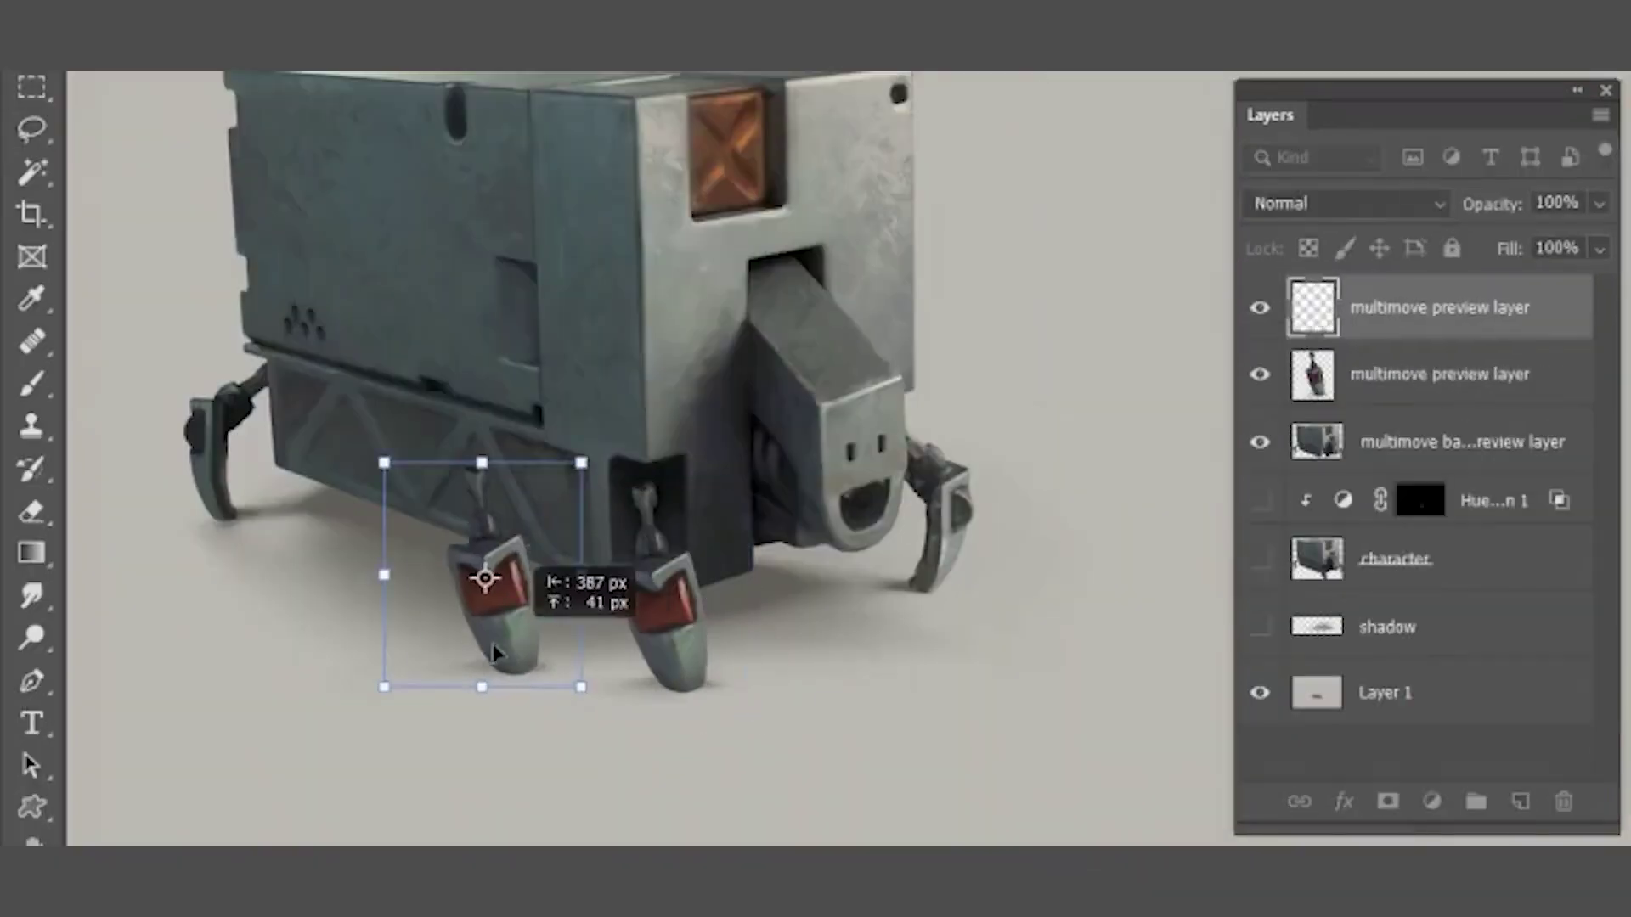
{"action": "left_click_drag", "start_coordinate": [521, 583], "coordinate": [393, 558]}
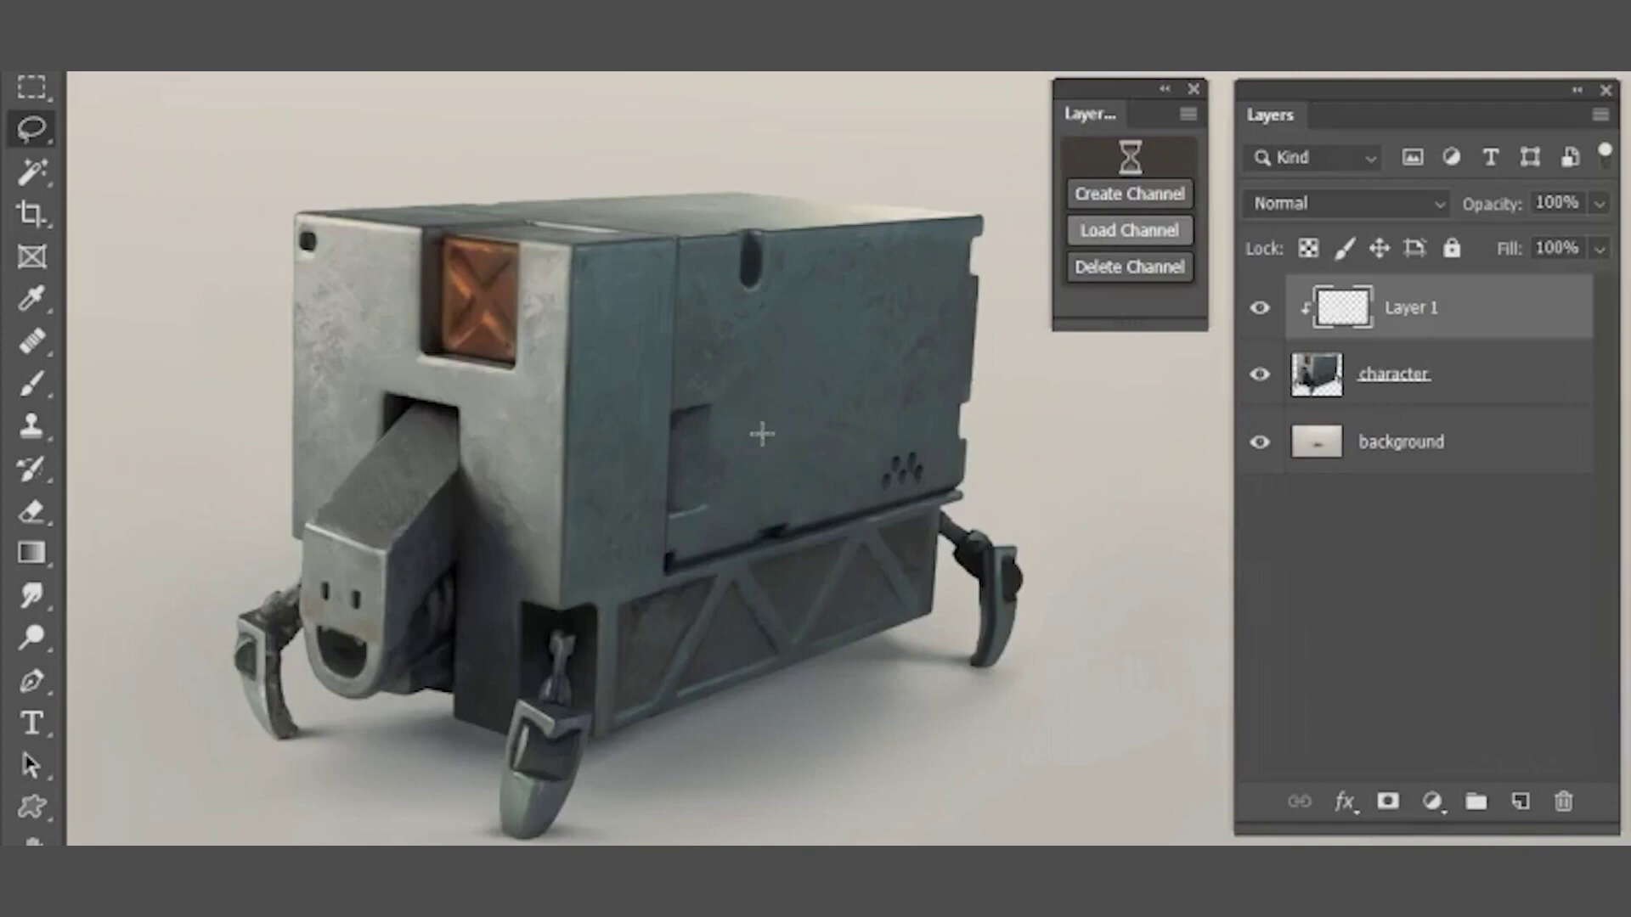
Clear the white gradient on Layer 1 inside the lassoed areas of the robot's front leg and side panel, and deselect.
{"action": "left_click_drag", "start_coordinate": [569, 693], "coordinate": [569, 692]}
{"action": "key", "text": "Delete"}
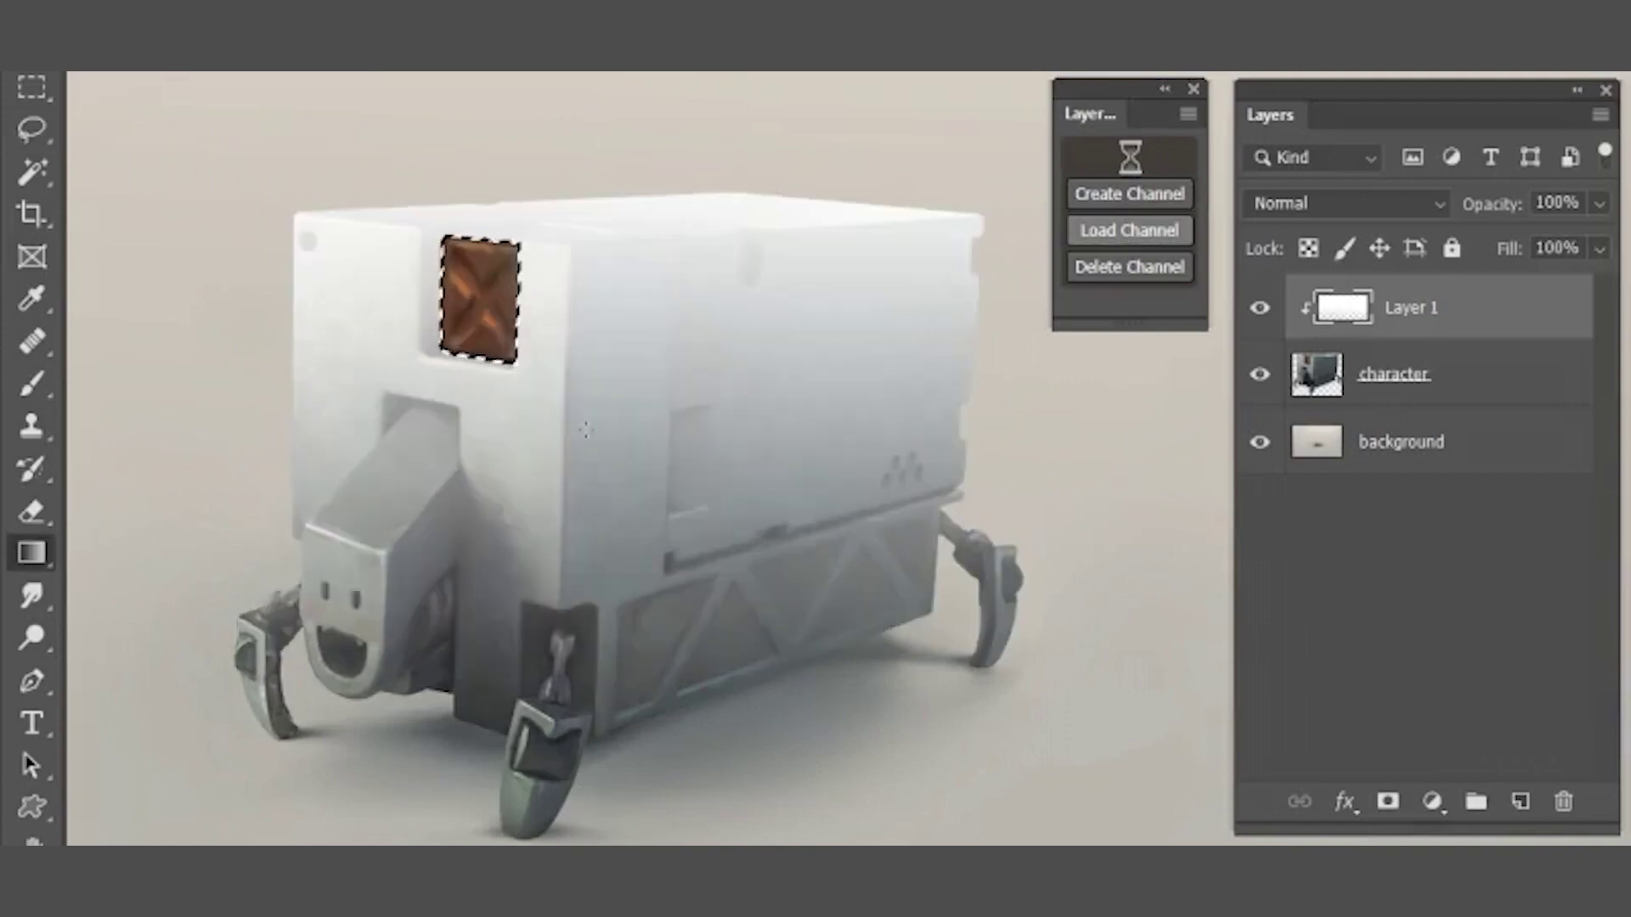
{"action": "left_click_drag", "start_coordinate": [965, 491], "coordinate": [684, 242]}
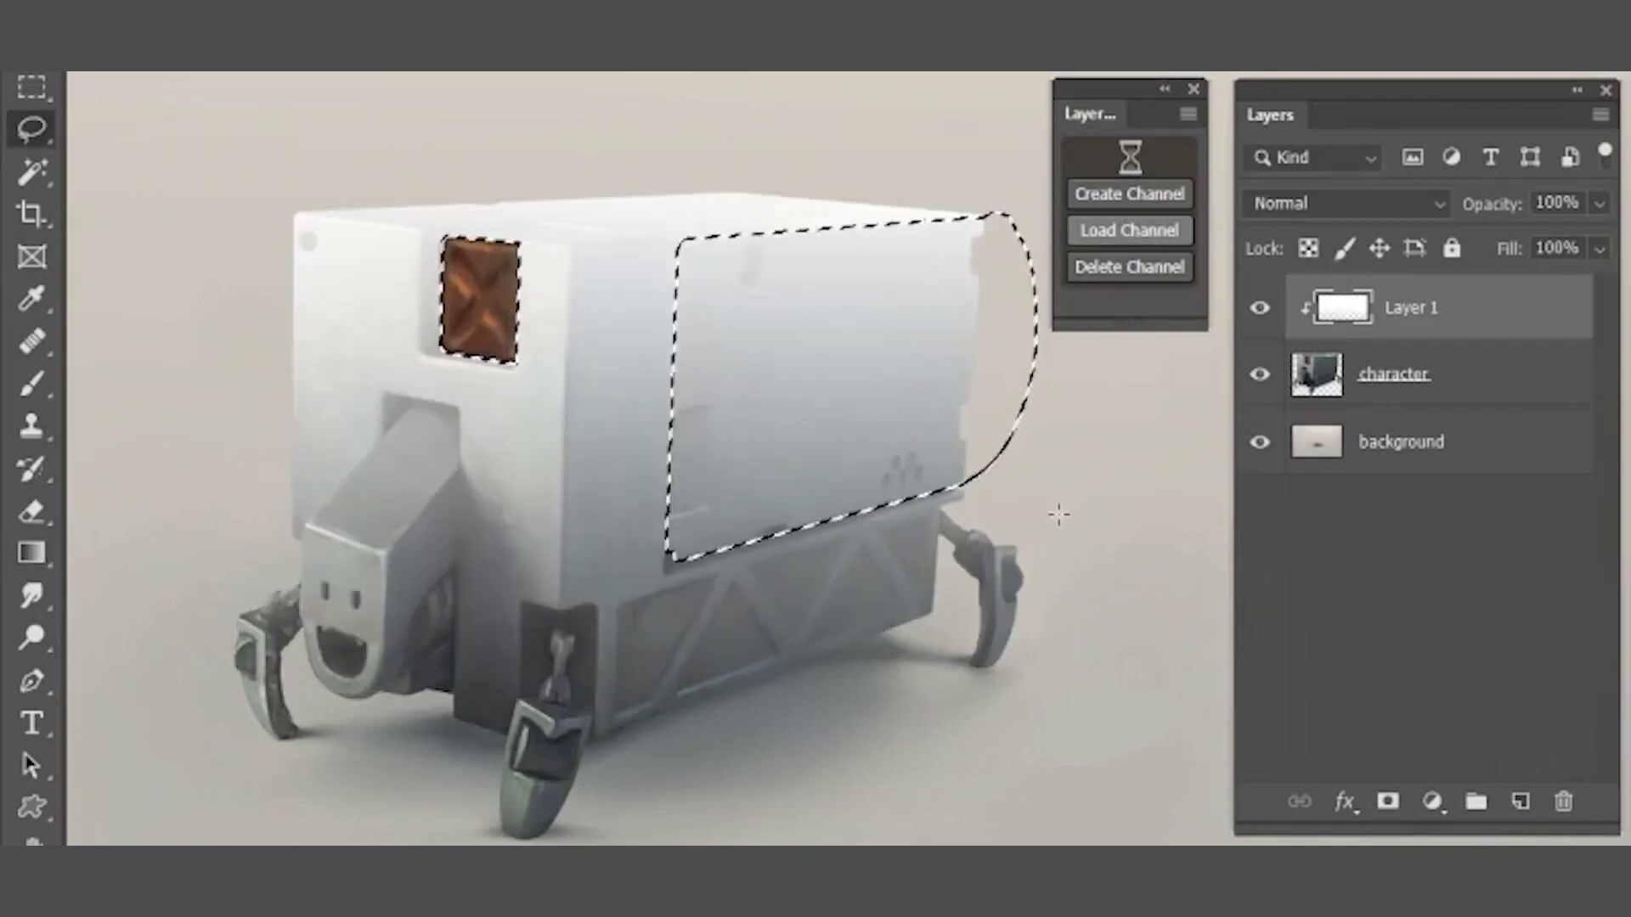
{"action": "key", "text": "Delete"}
{"action": "key", "text": "ctrl+d"}
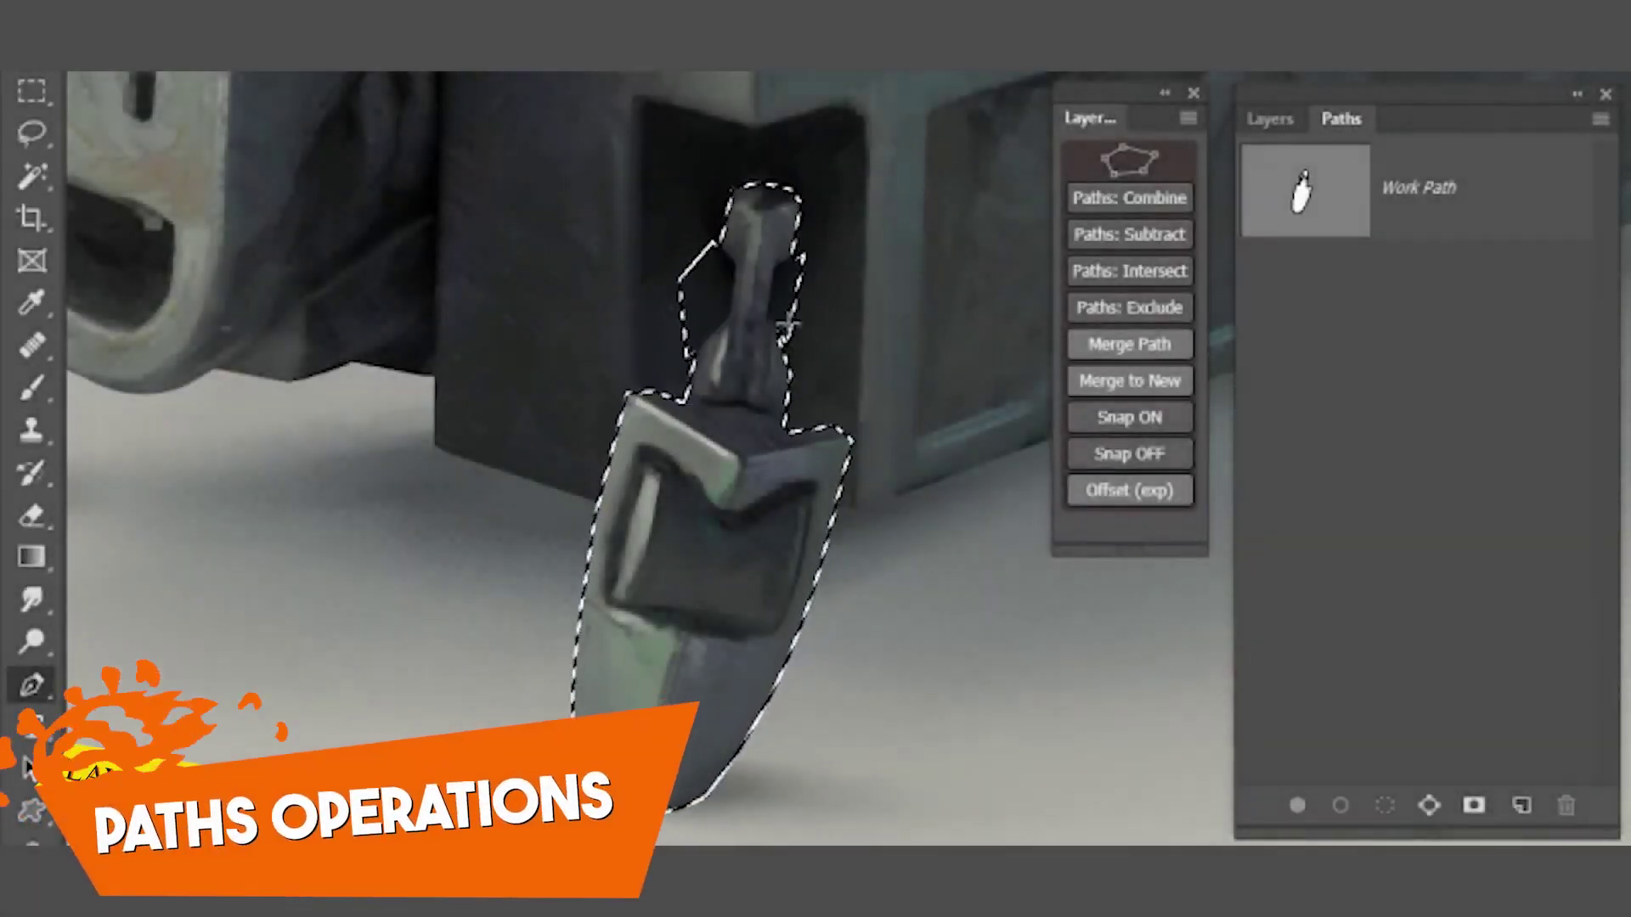
Apply Paths: Exclude to the leg's work path, and save the bevelled rectangle on the body as a new path and offset it.
{"action": "left_click", "coordinate": [1121, 310]}
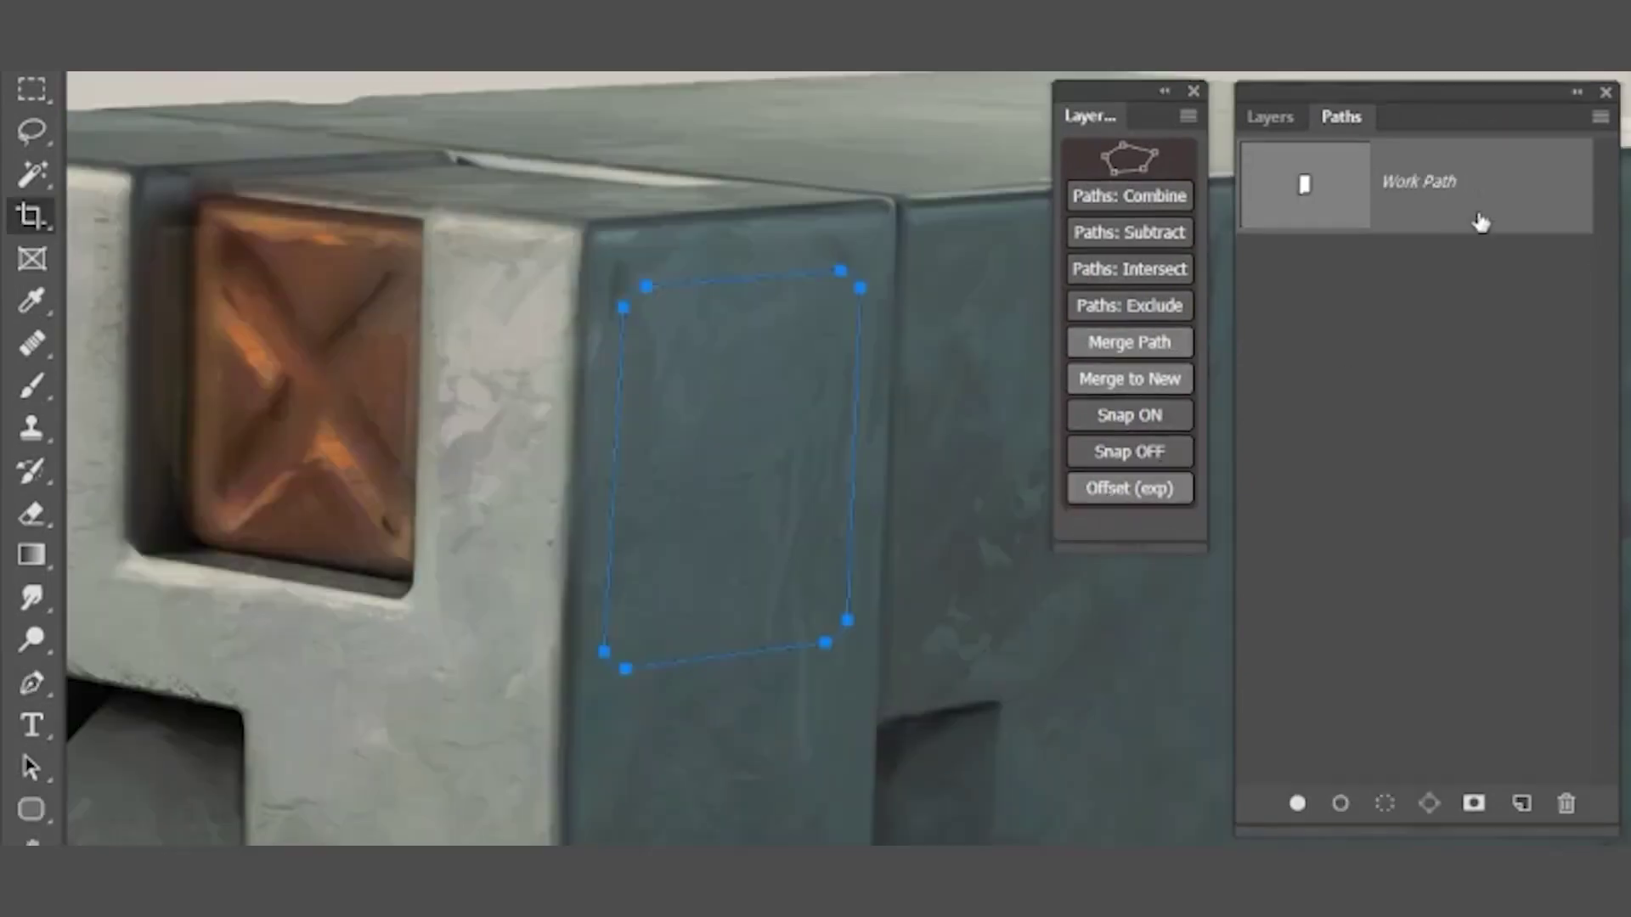
{"action": "left_click_drag", "start_coordinate": [1480, 223], "coordinate": [1522, 804]}
{"action": "left_click", "coordinate": [1110, 502]}
{"action": "key", "text": "Return"}
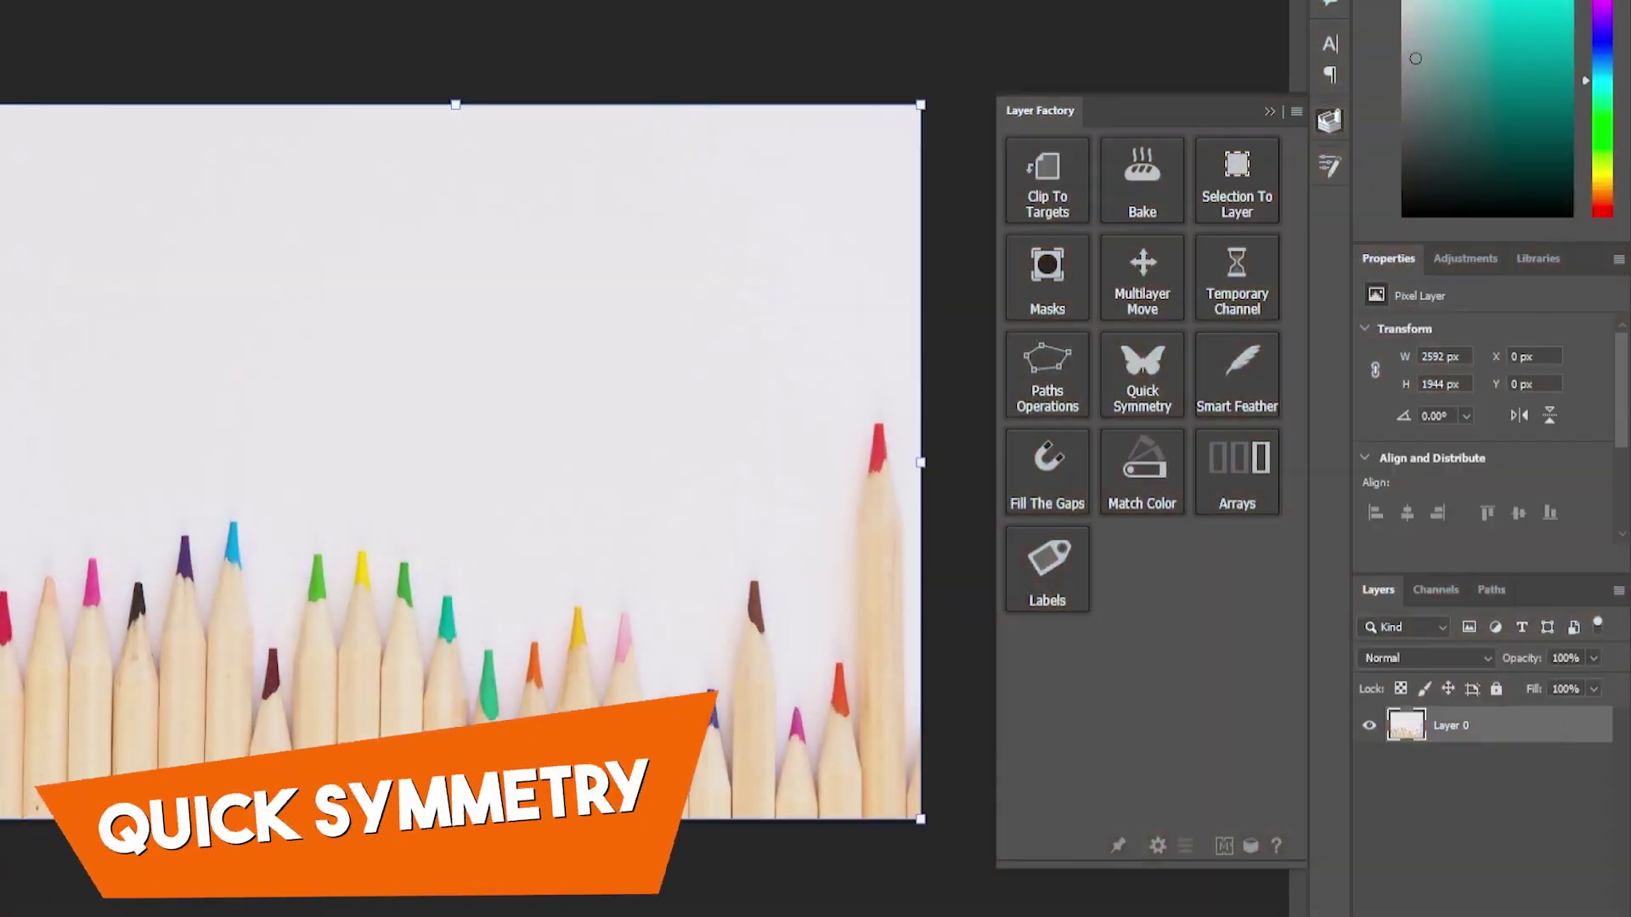
Apply Quick Symmetry to the pencils photo along a drawn line, and mirror the robot's front view about its vertical centre.
{"action": "left_click_drag", "start_coordinate": [17, 491], "coordinate": [456, 507]}
{"action": "left_click", "coordinate": [1143, 386]}
{"action": "left_click", "coordinate": [1172, 426]}
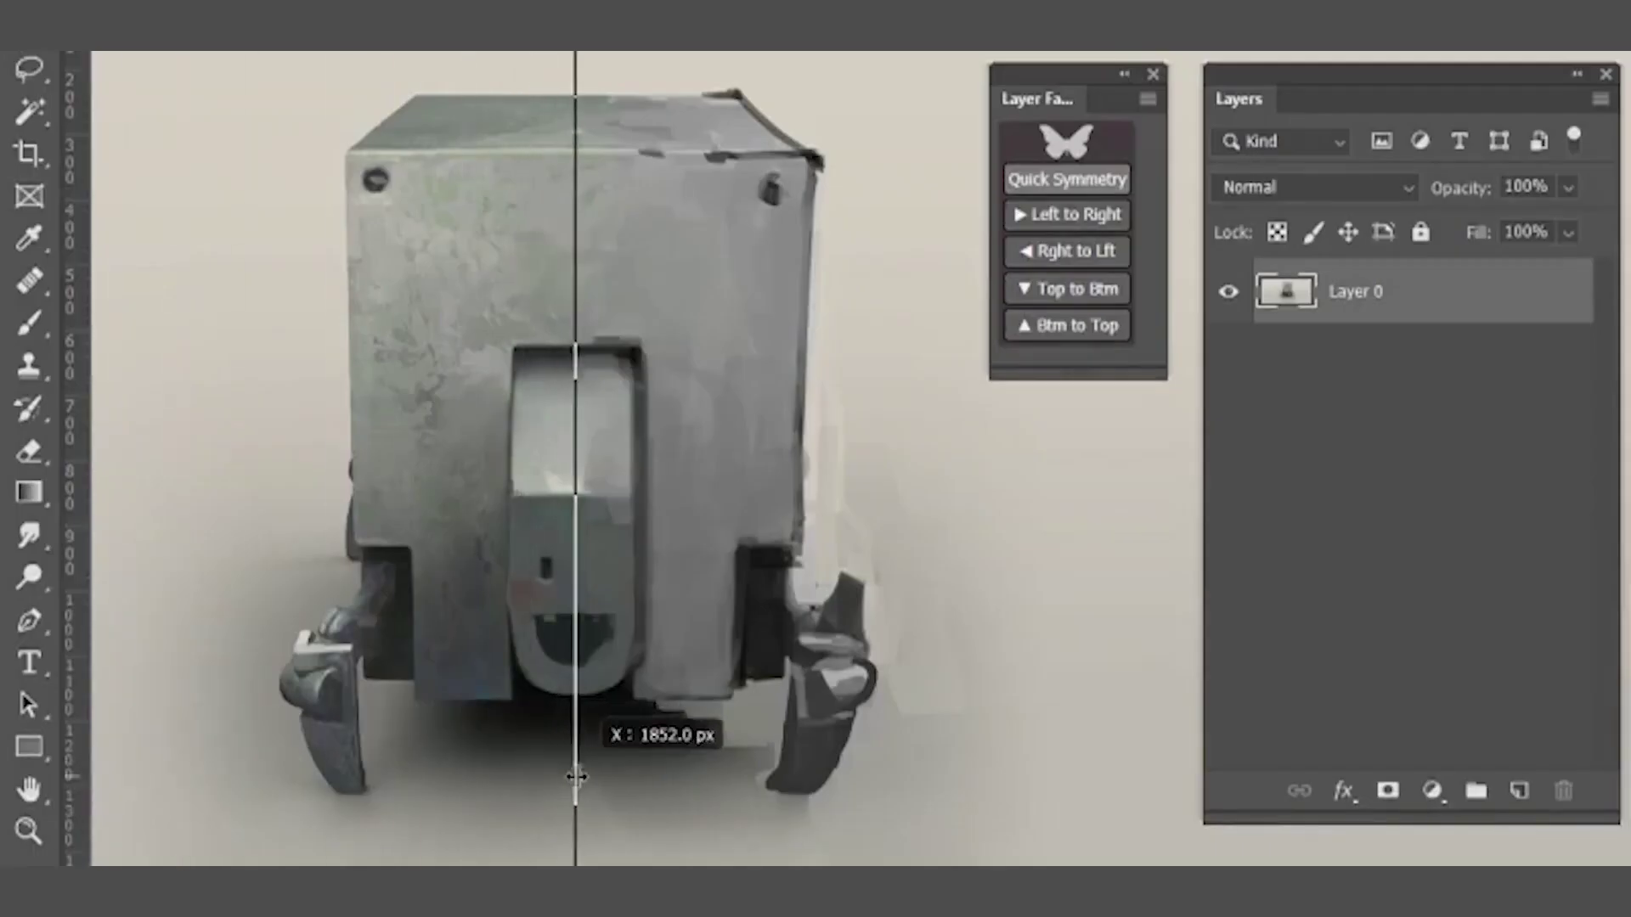
{"action": "left_click", "coordinate": [1095, 194]}
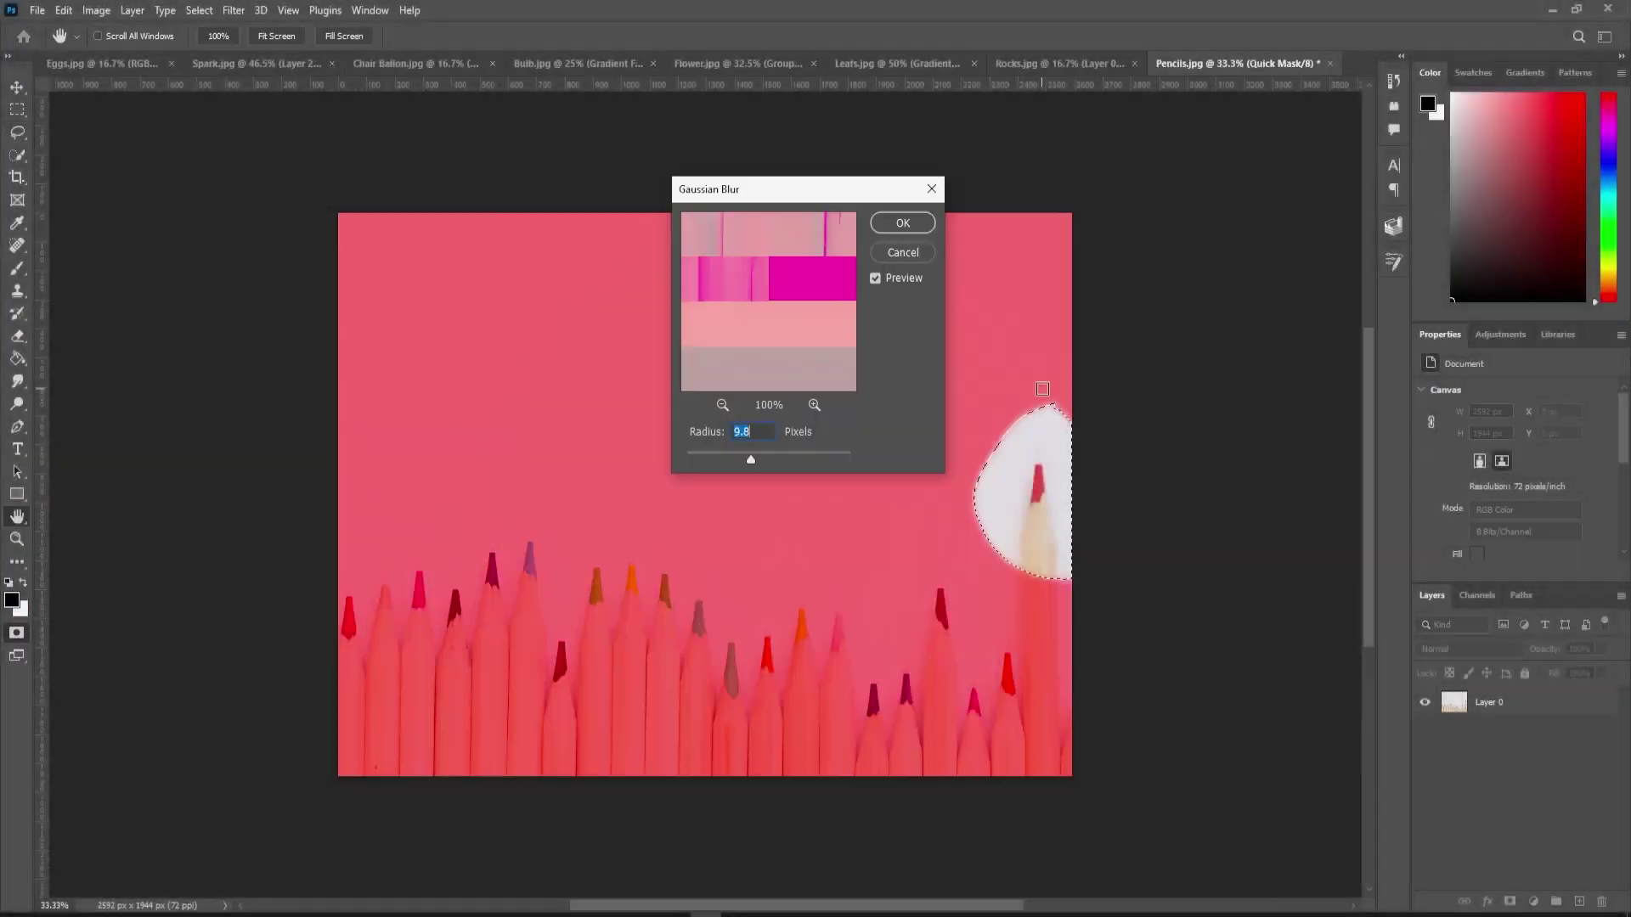
Feather the lassoed side area of the robot with Smart Feather and hide the background layer.
{"action": "left_click", "coordinate": [721, 407]}
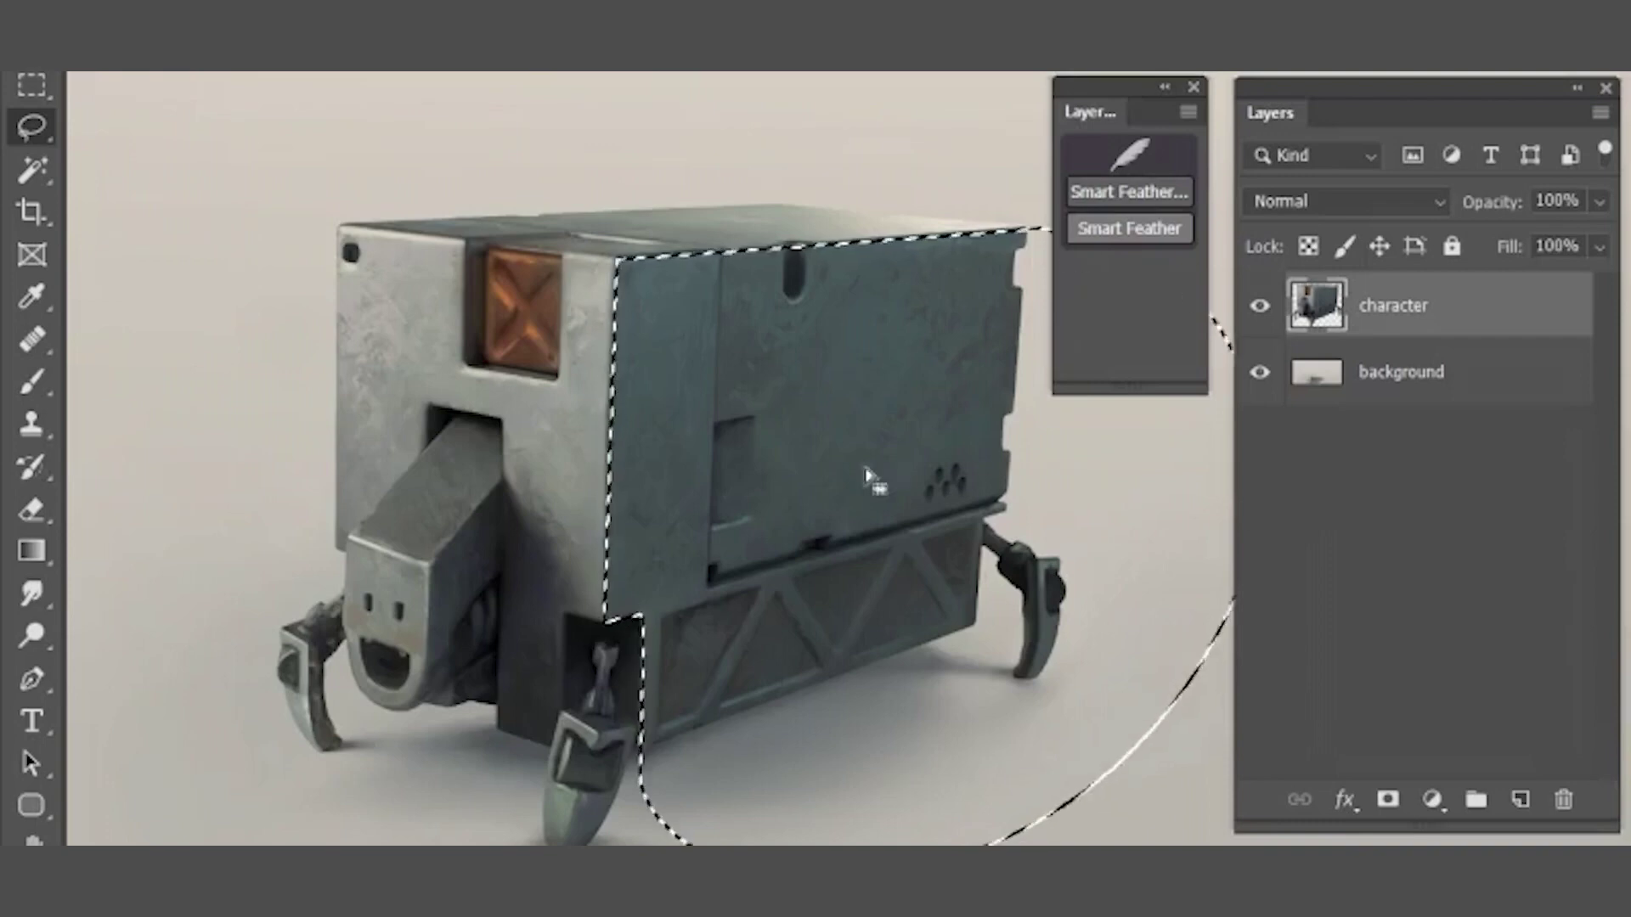
{"action": "left_click", "coordinate": [1130, 191]}
{"action": "left_click", "coordinate": [1352, 535]}
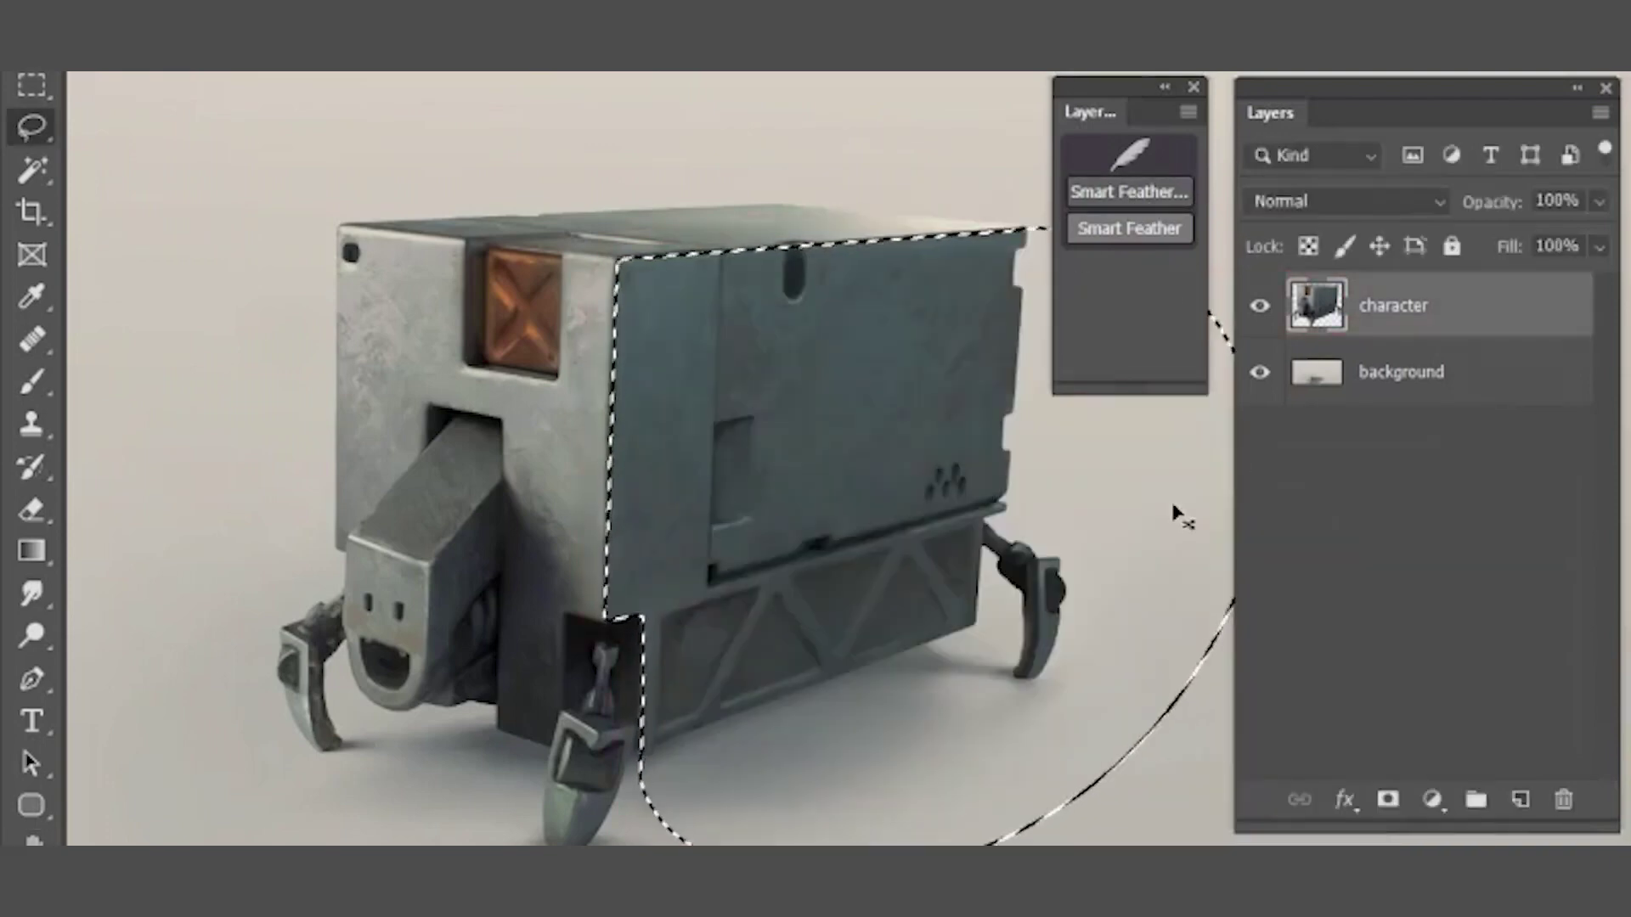
{"action": "left_click", "coordinate": [1257, 373]}
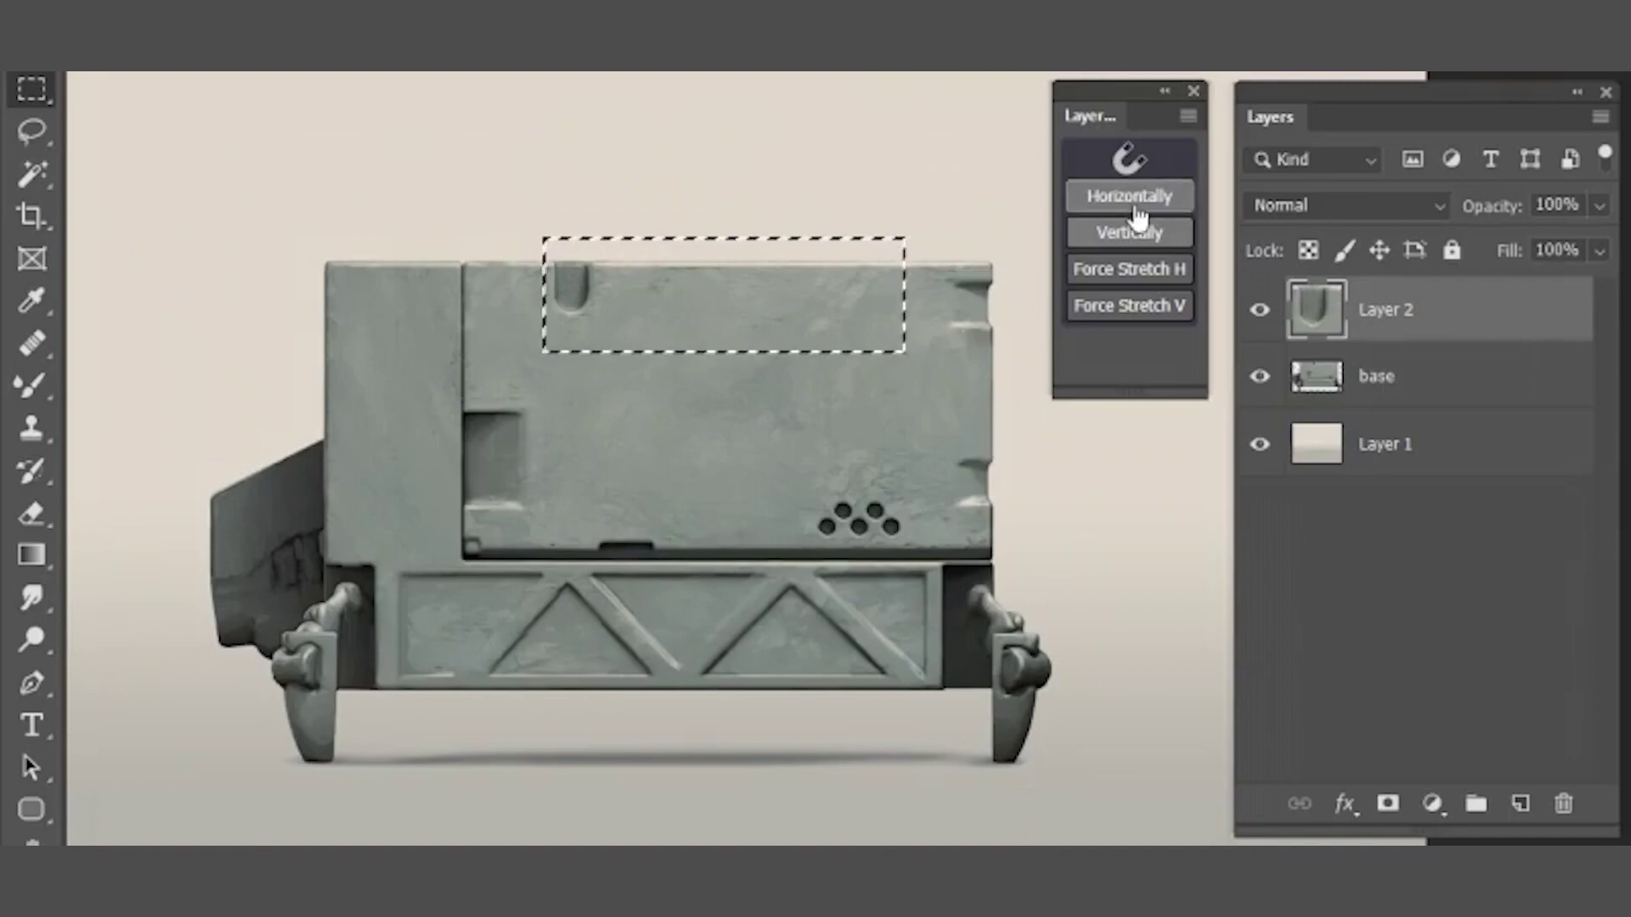
Select a rectangular area around the square recess on the robot's side for filling the gaps.
{"action": "left_click_drag", "start_coordinate": [455, 363], "coordinate": [692, 491]}
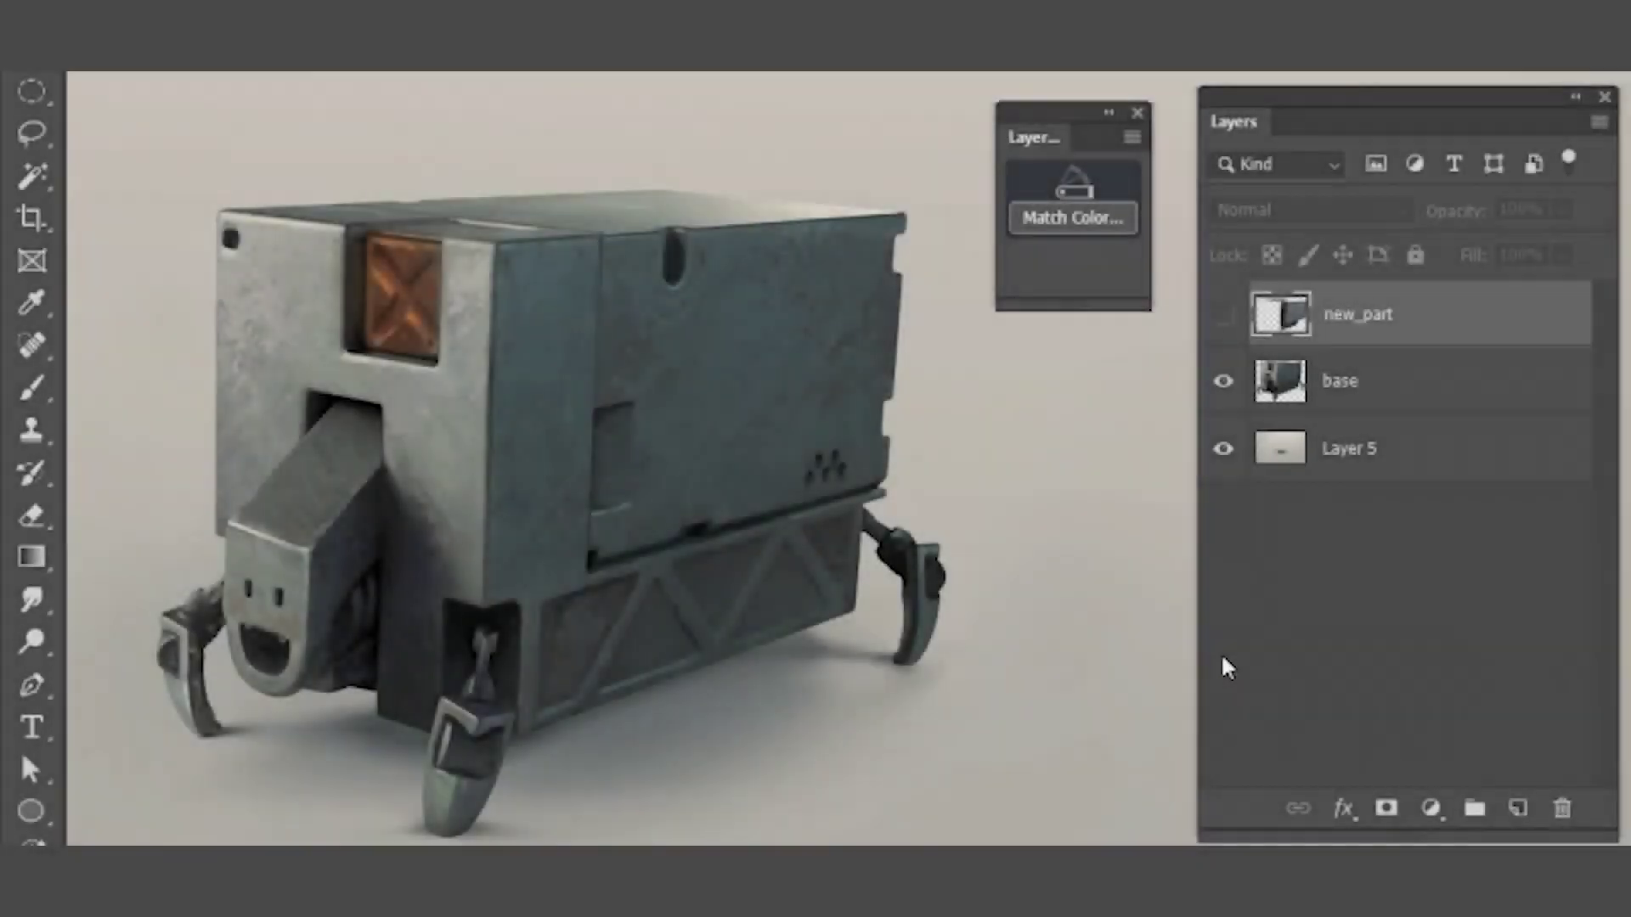
Show the new_part layer and match its color to the match source layer taken from the robot.
{"action": "left_click", "coordinate": [1223, 315]}
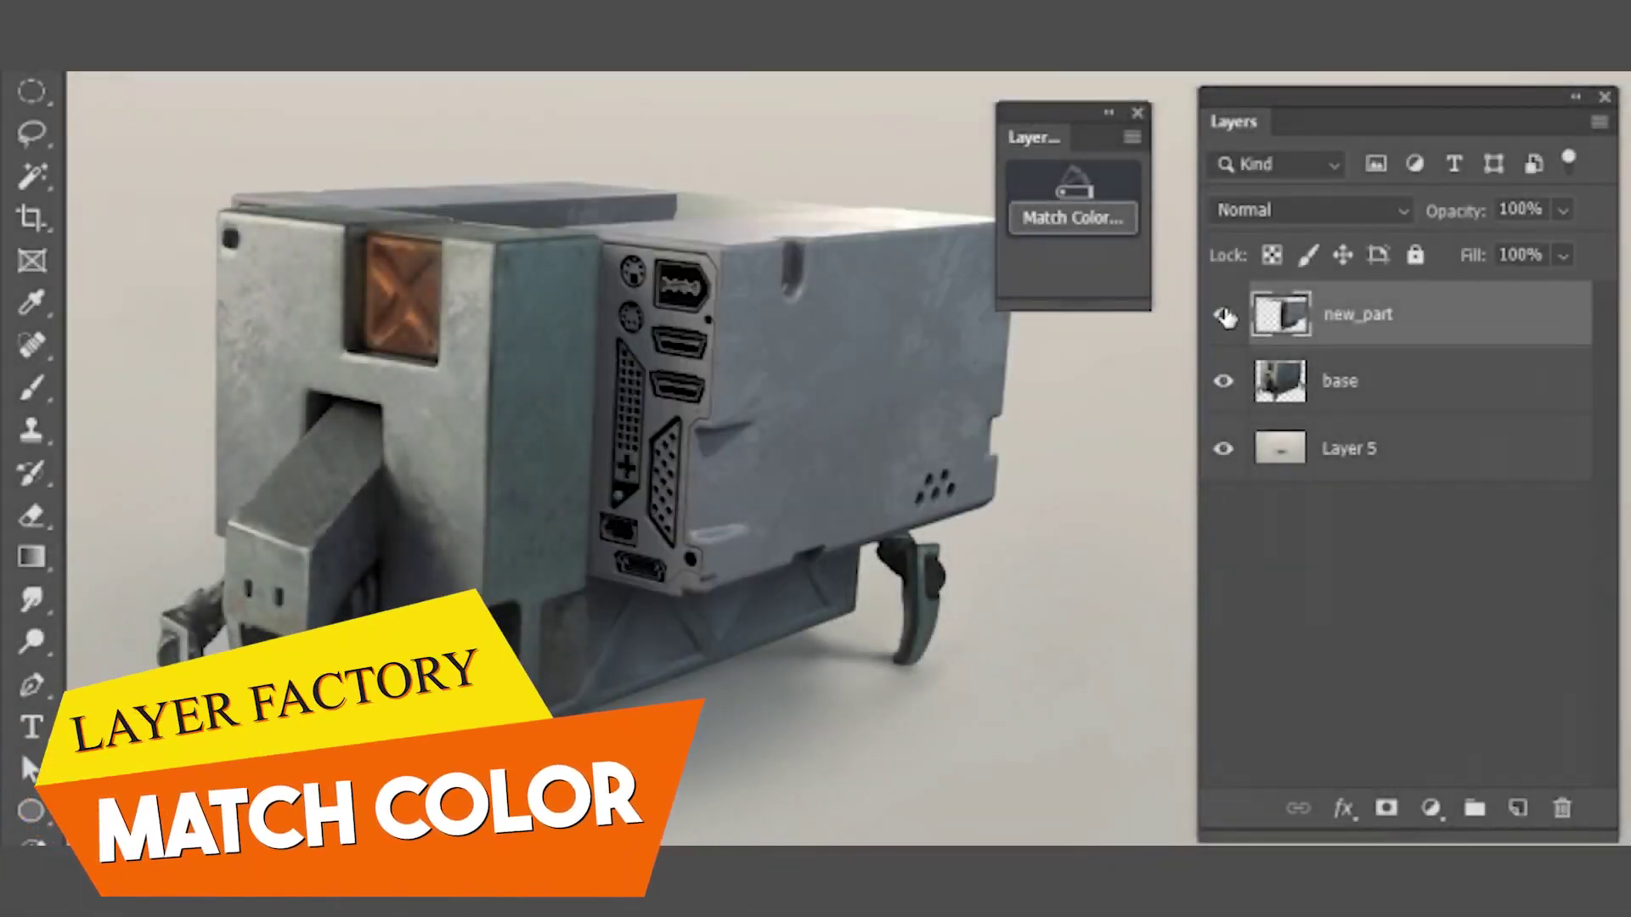
{"action": "mouse_move", "coordinate": [960, 456]}
{"action": "left_mouse_down"}
{"action": "mouse_move", "coordinate": [1019, 503]}
{"action": "mouse_move", "coordinate": [977, 424]}
{"action": "left_mouse_up"}
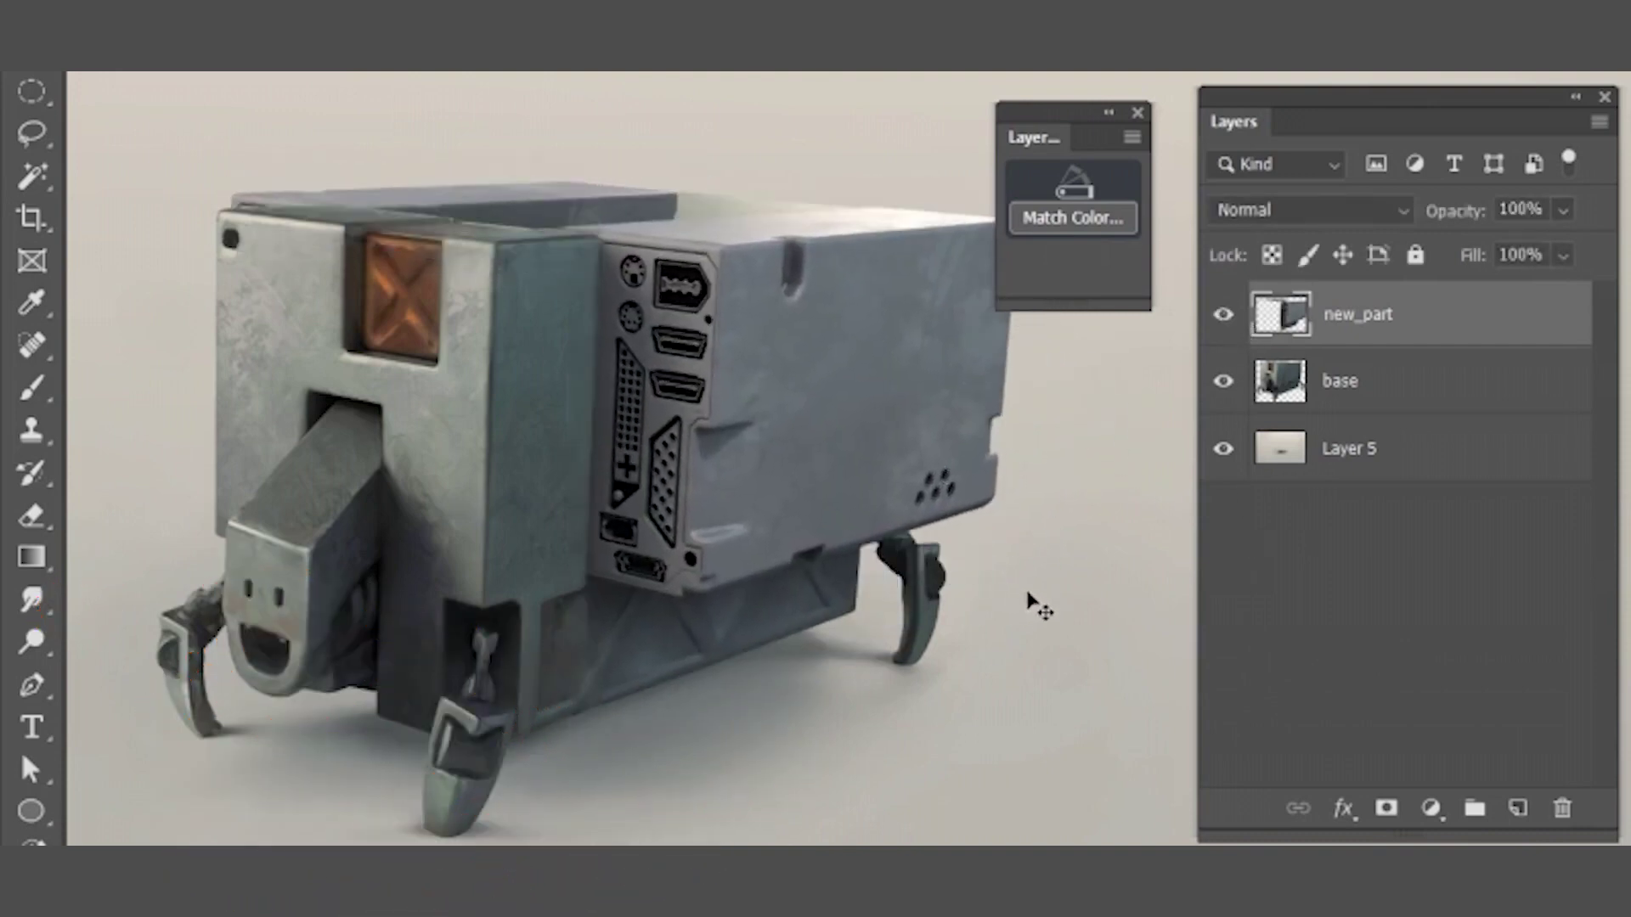
{"action": "left_click", "coordinate": [1223, 314]}
{"action": "key", "text": "l"}
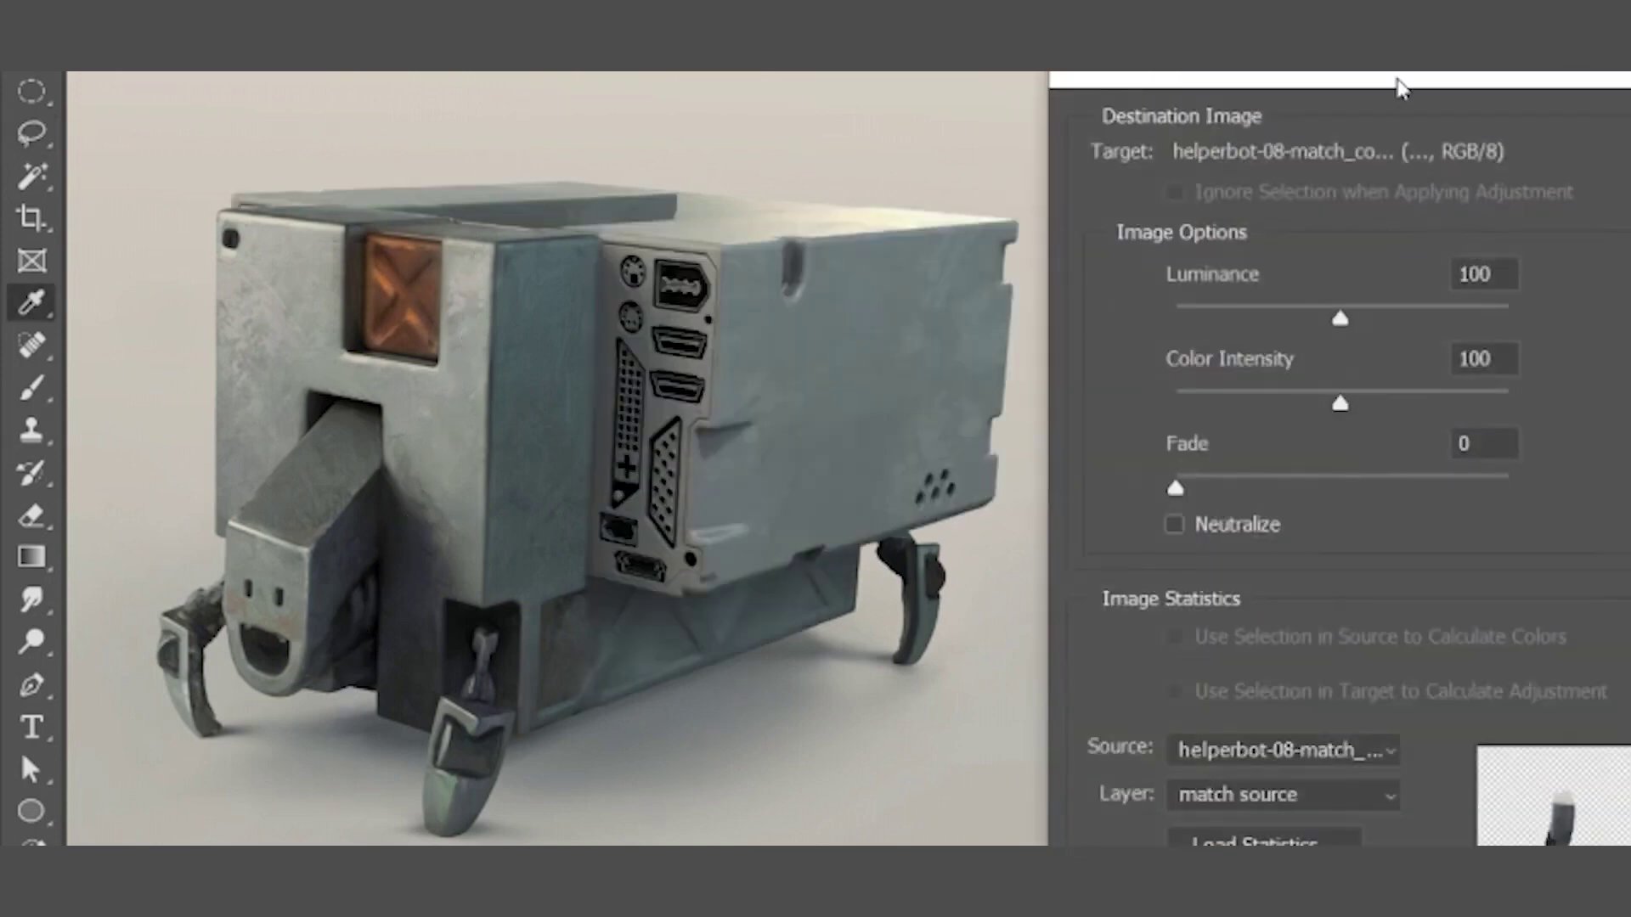
{"action": "left_click_drag", "start_coordinate": [1400, 85], "coordinate": [1346, 0]}
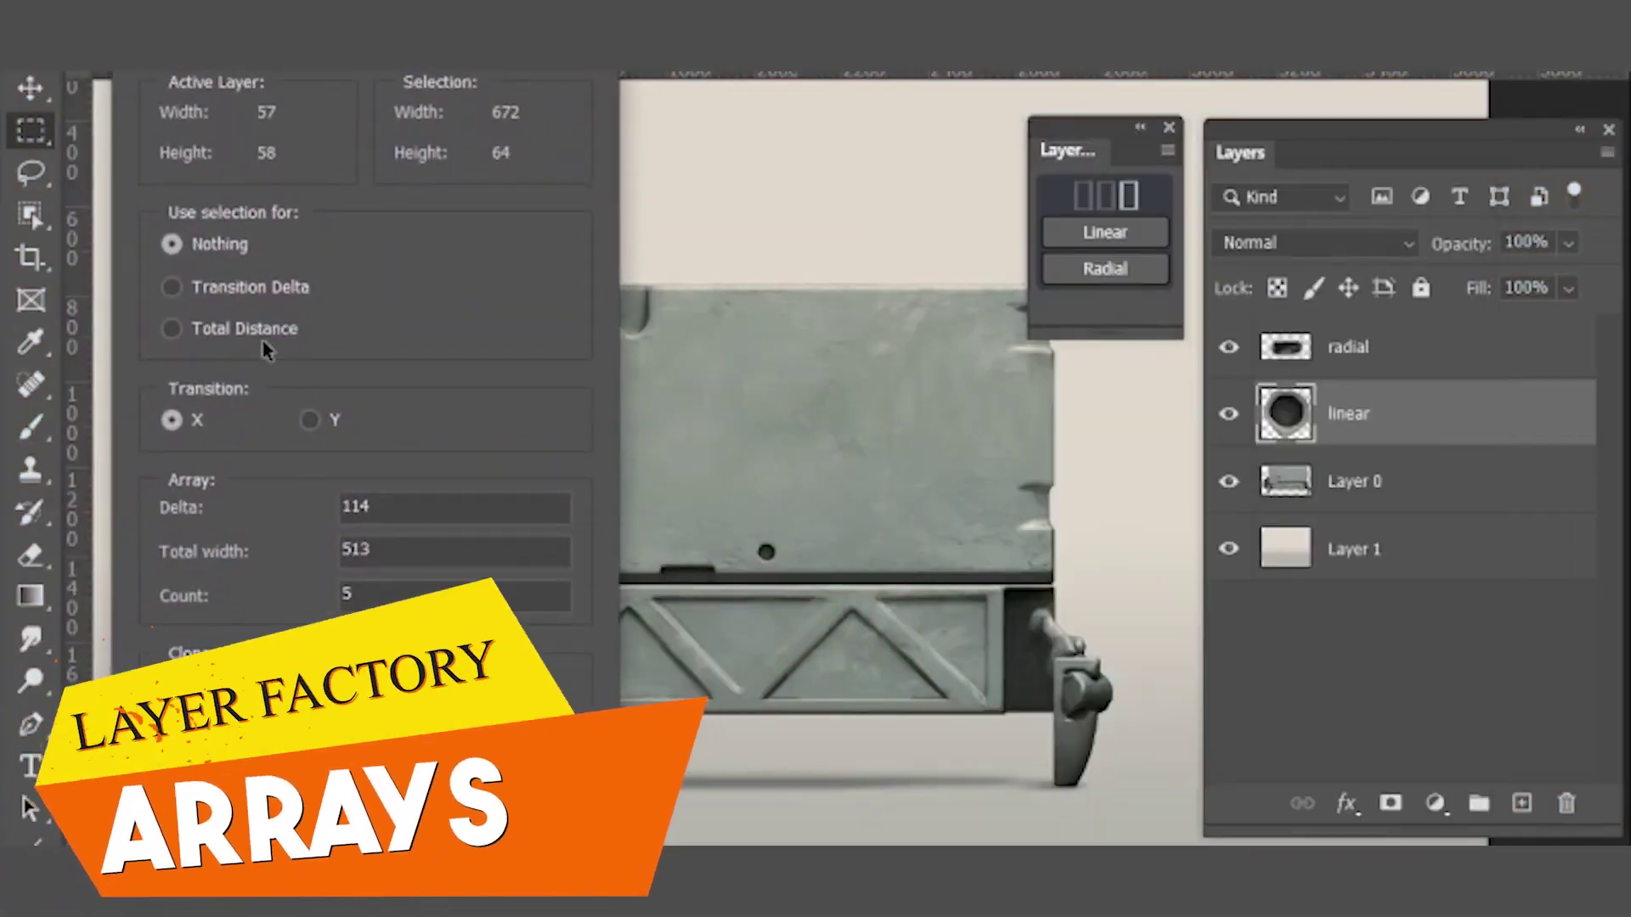
Spread the linear array of holes over the selection's Total Distance and set the count to 12.
{"action": "left_click", "coordinate": [247, 329]}
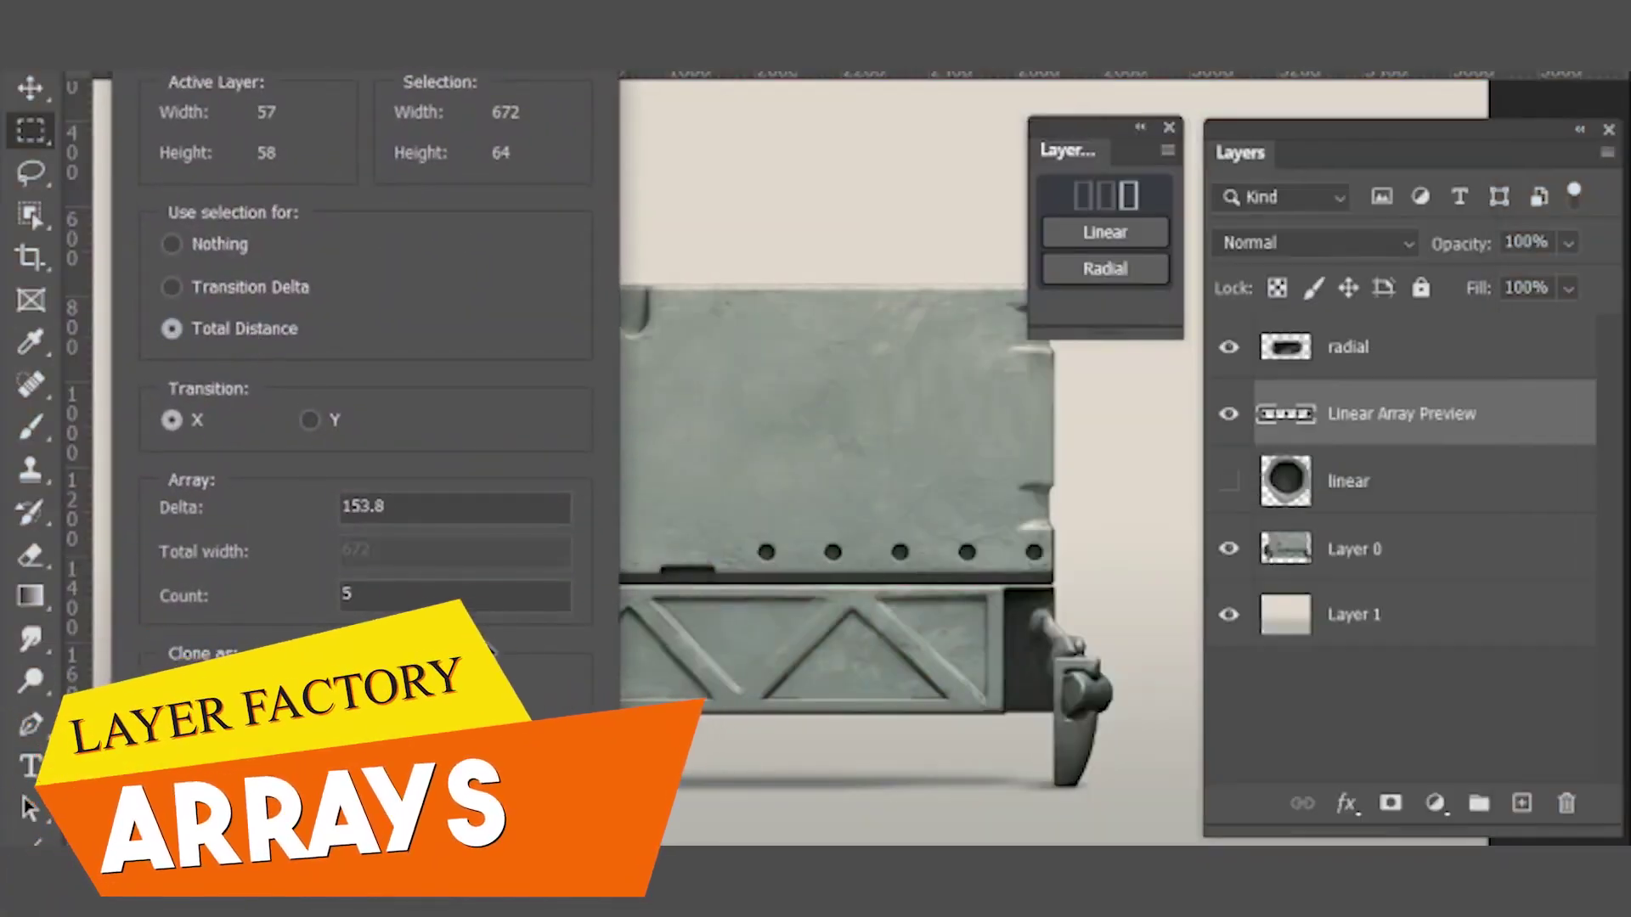
{"action": "type", "text": "12"}
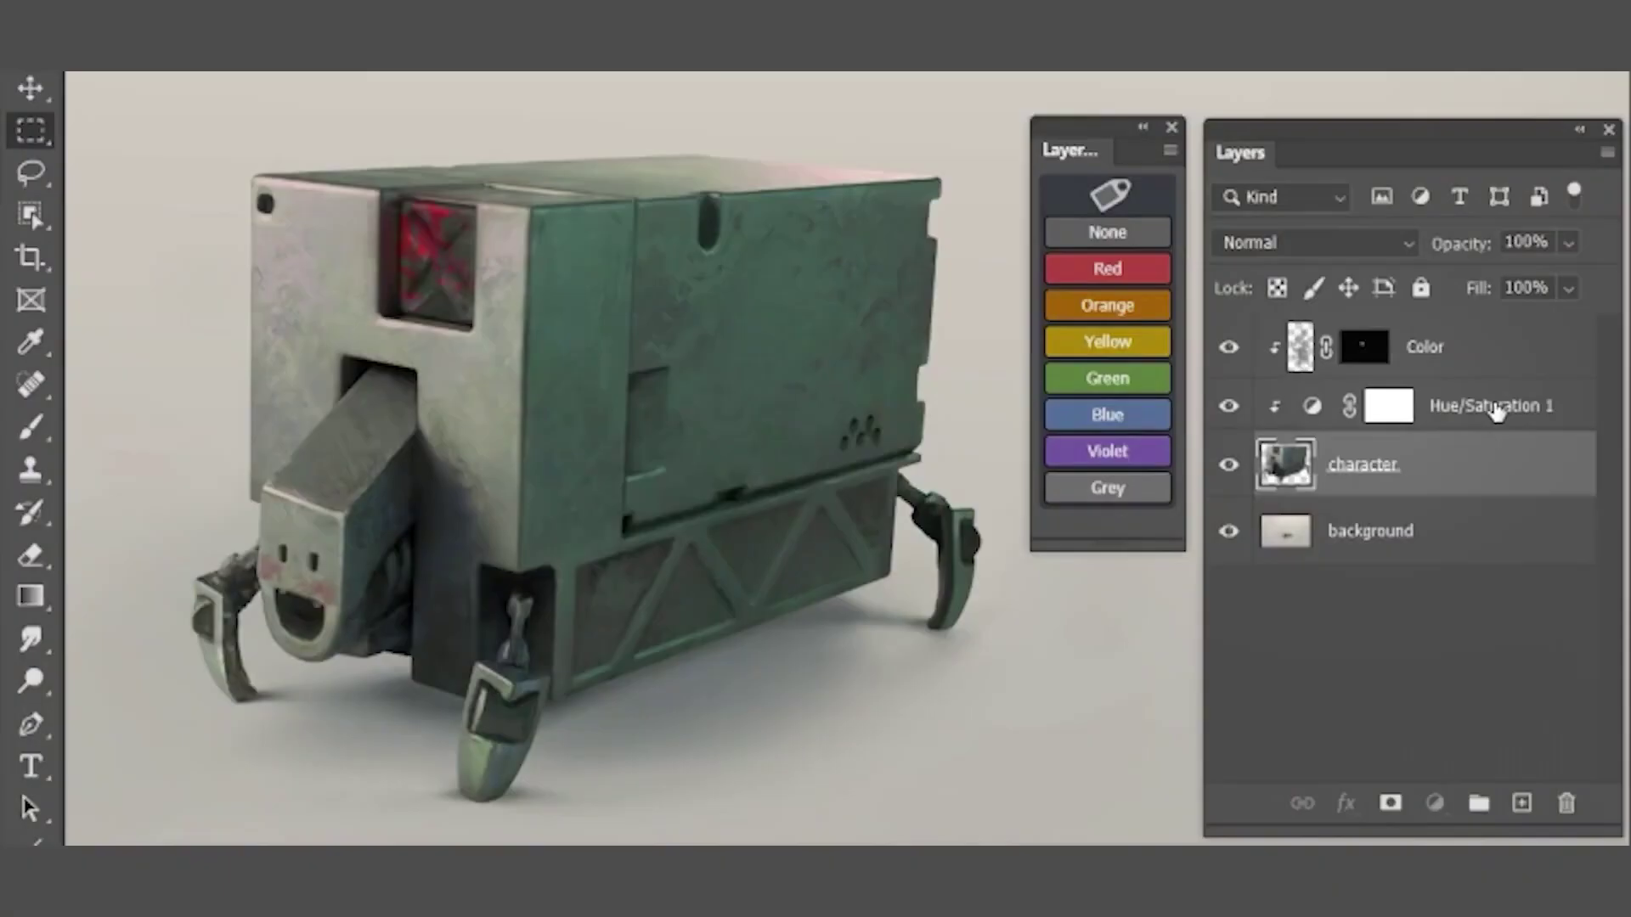
Label the Hue/Saturation 1 layer red and the Color layer yellow, and select the character layer.
{"action": "left_click", "coordinate": [1492, 411]}
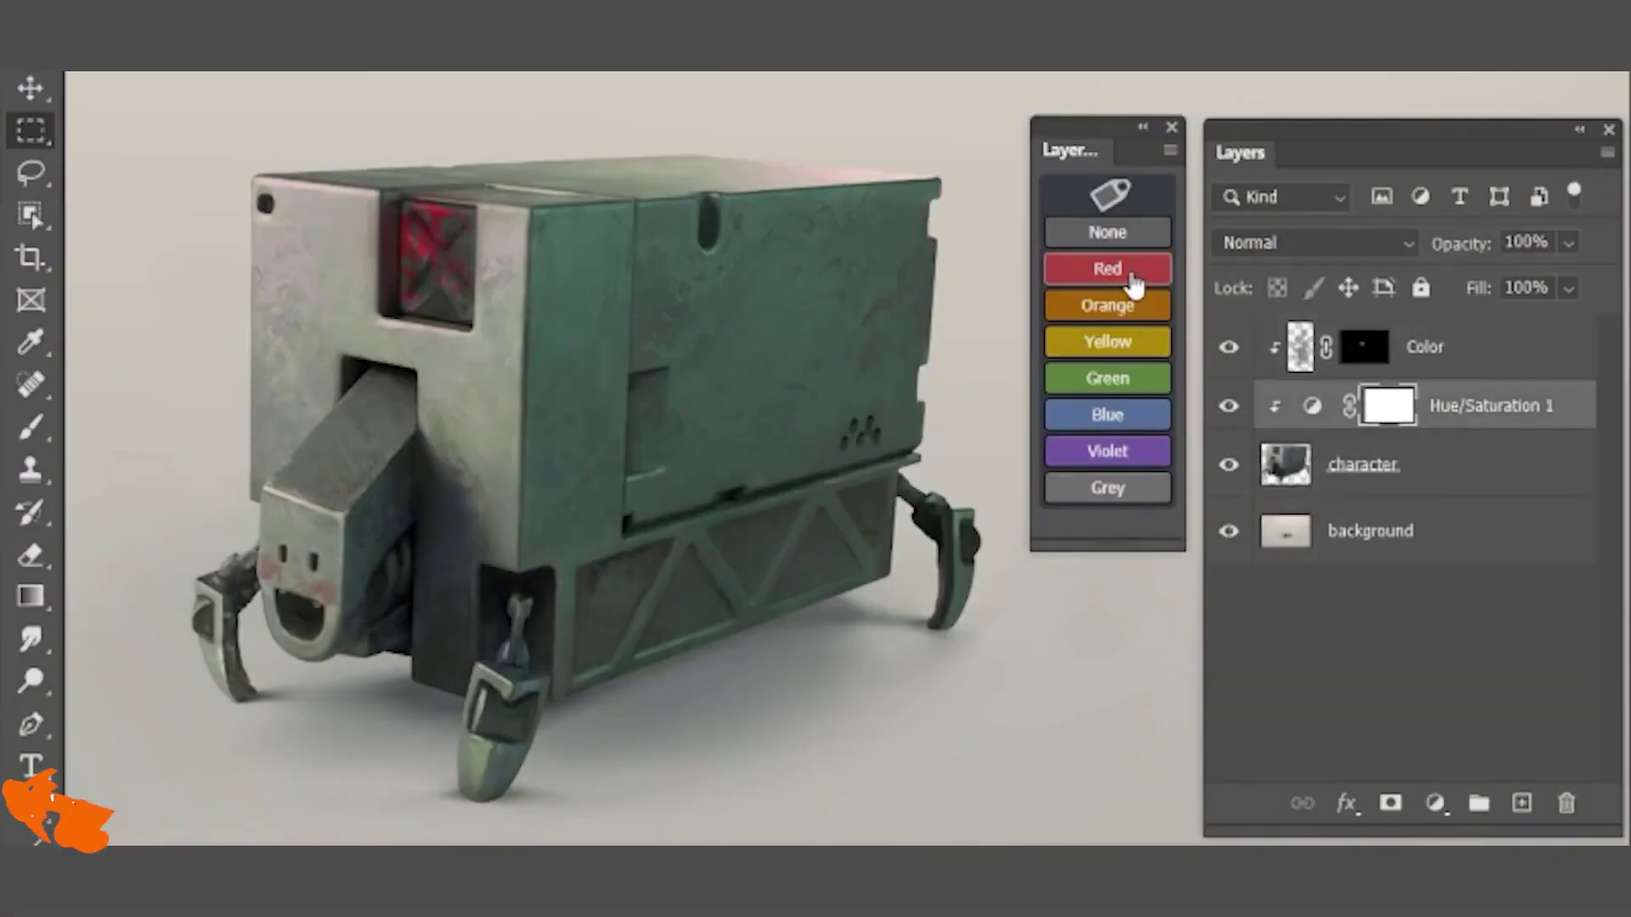
{"action": "left_click", "coordinate": [1136, 270]}
{"action": "left_click", "coordinate": [1121, 341]}
{"action": "left_click", "coordinate": [1255, 434]}
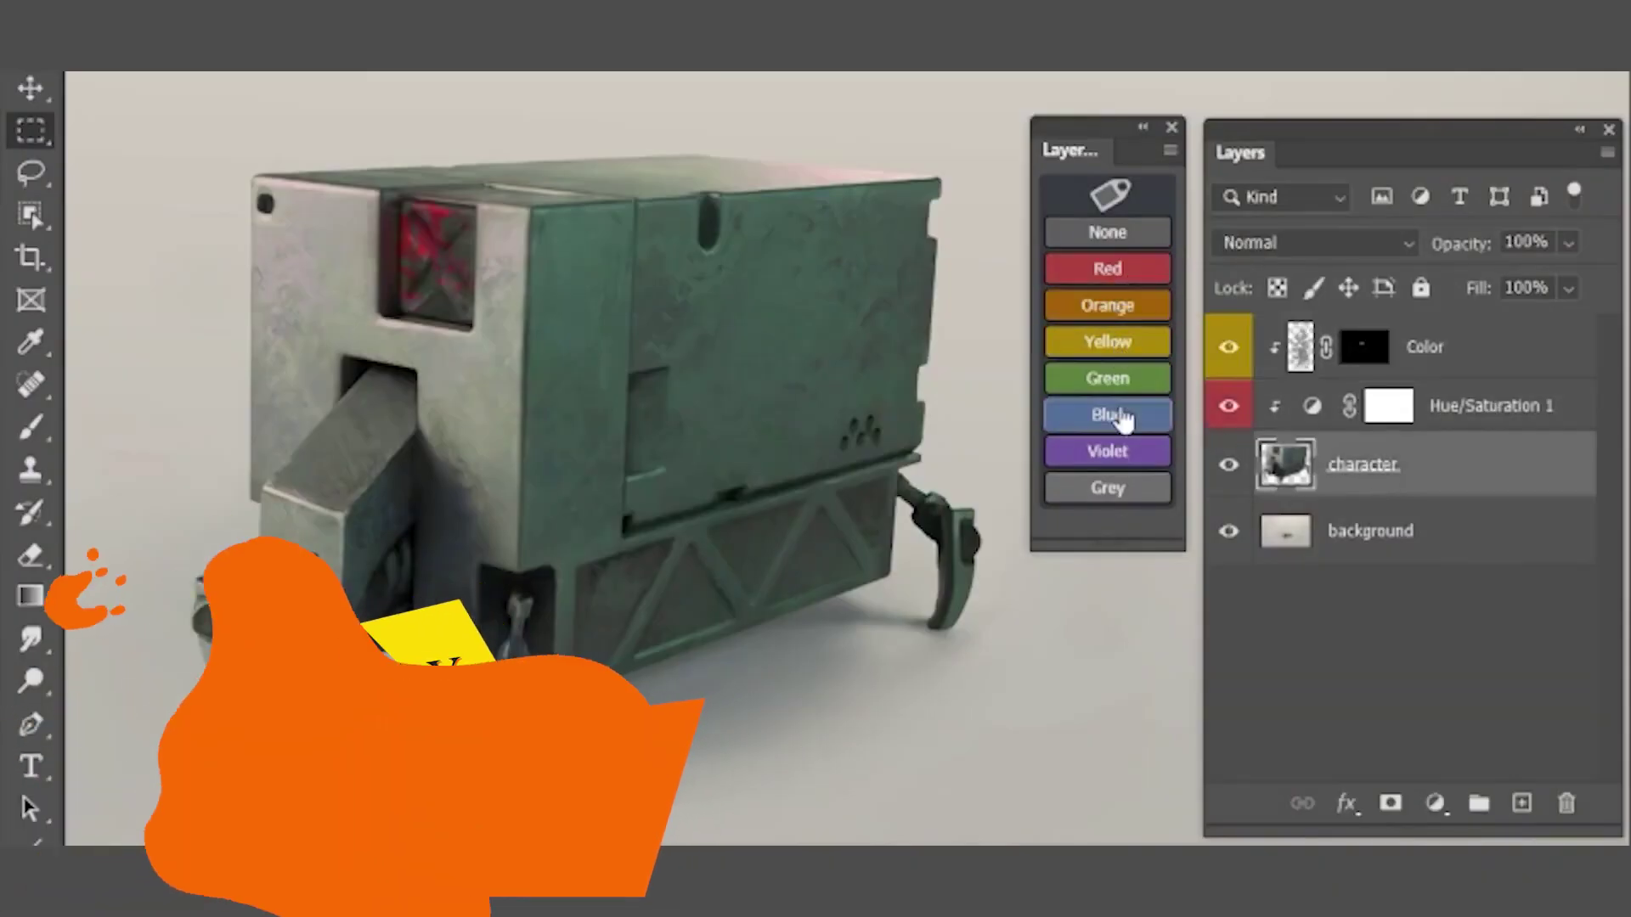
{"action": "key", "text": "alt+bracketleft"}
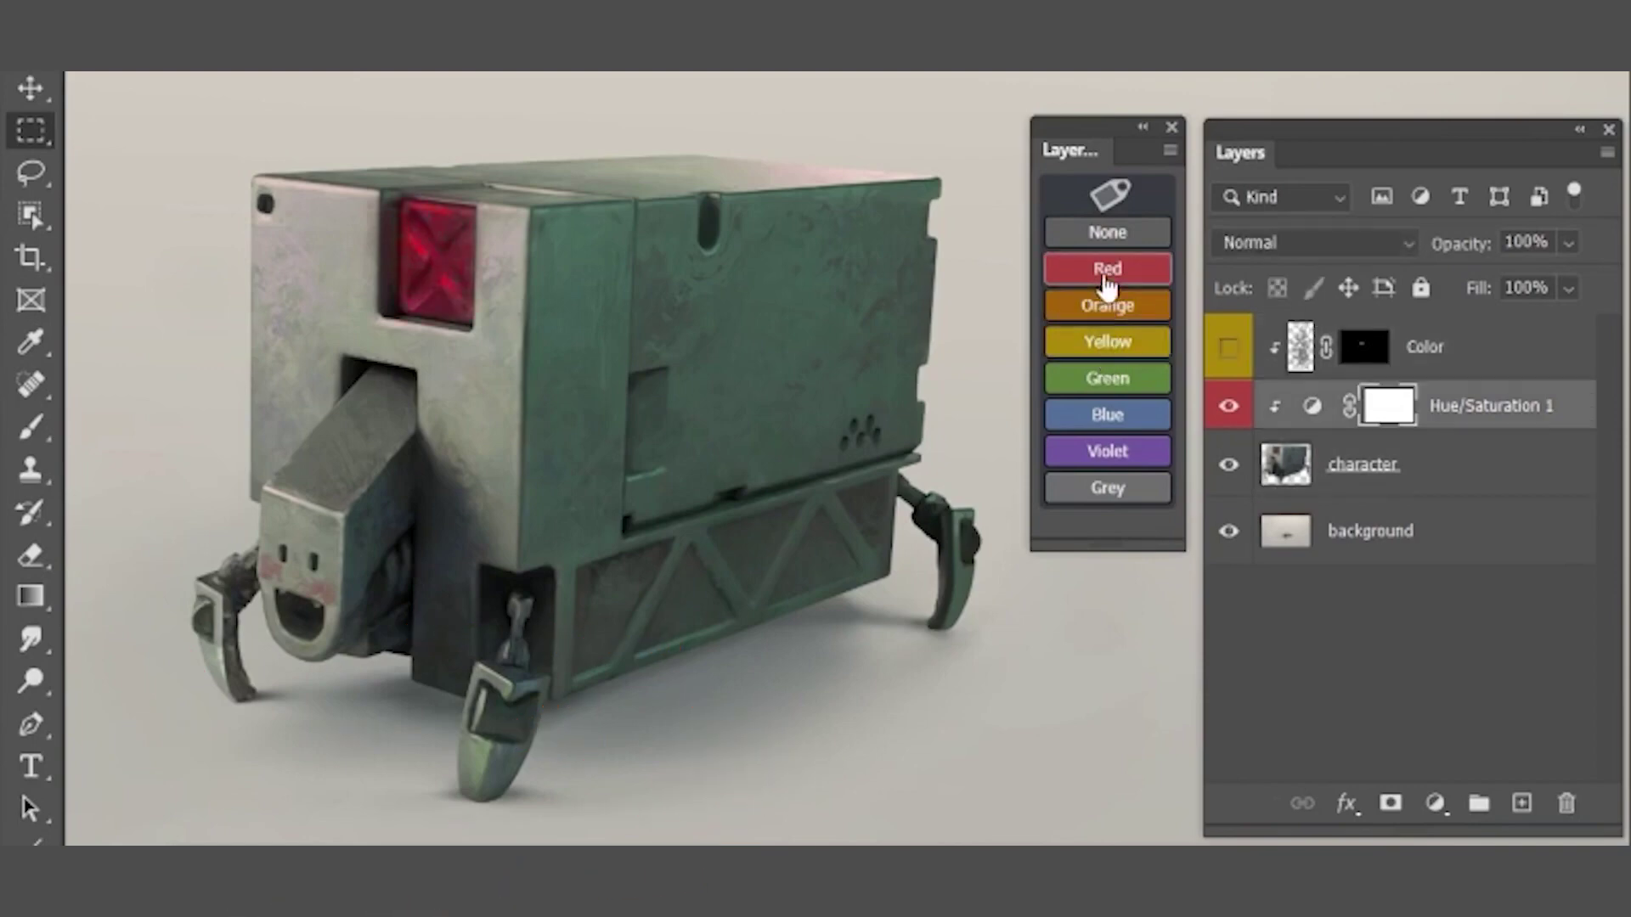
{"action": "left_click", "coordinate": [1297, 450]}
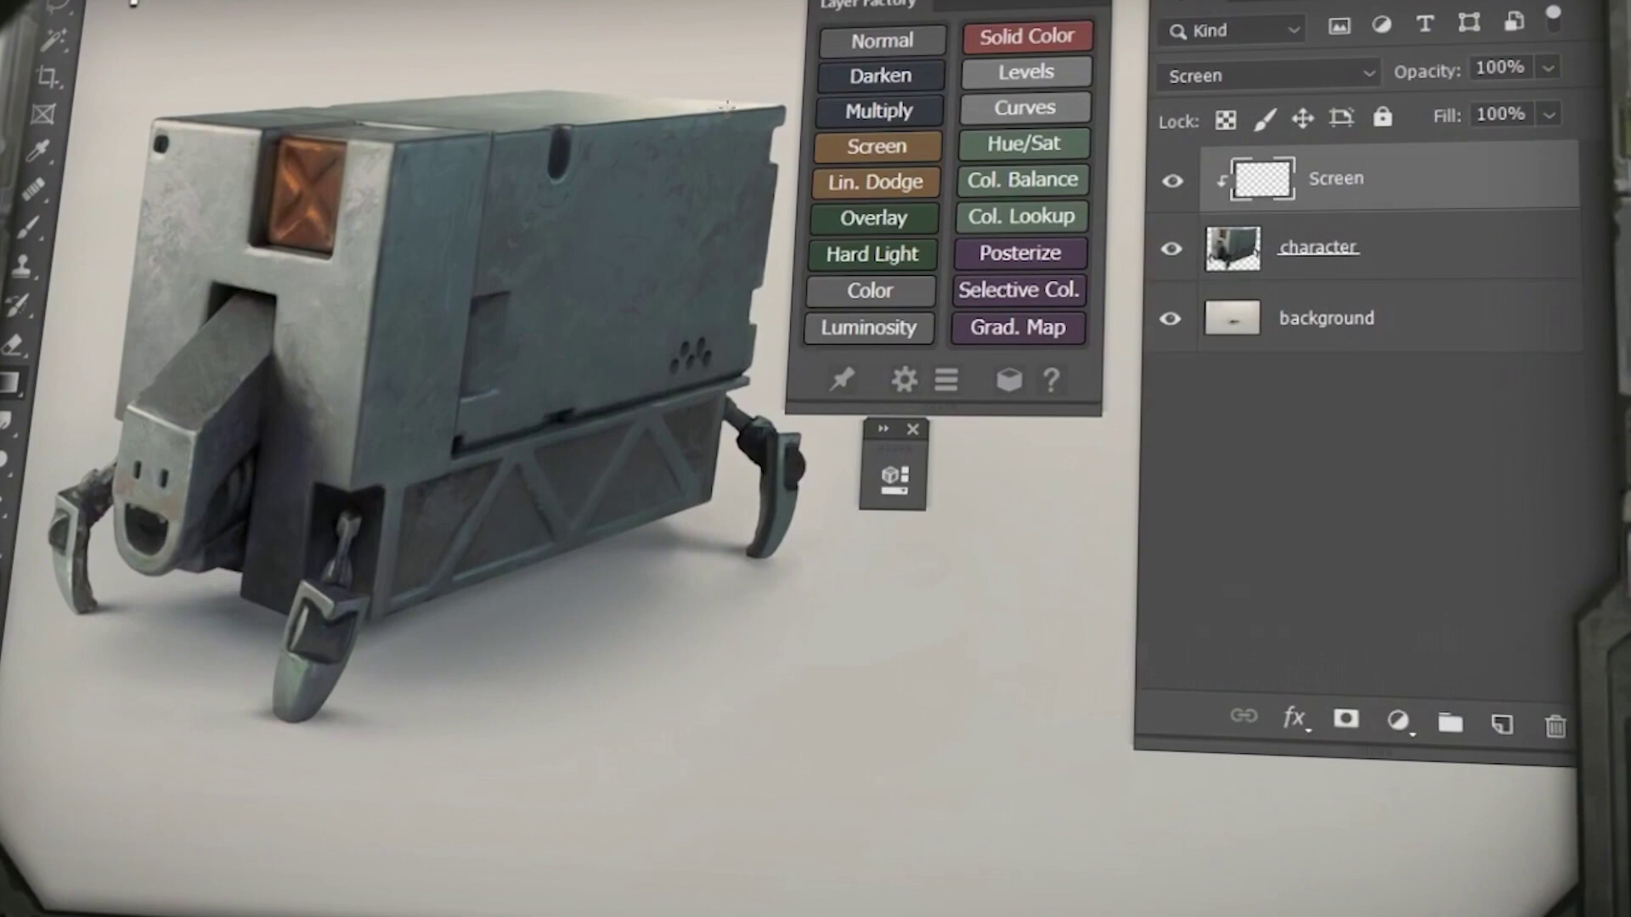
Lighten the body's upper edge on the Screen layer, and add a clipped Hue/Saturation adjustment with hue -31 and saturation +45.
{"action": "left_click", "coordinate": [719, 117]}
{"action": "left_click", "coordinate": [1024, 142]}
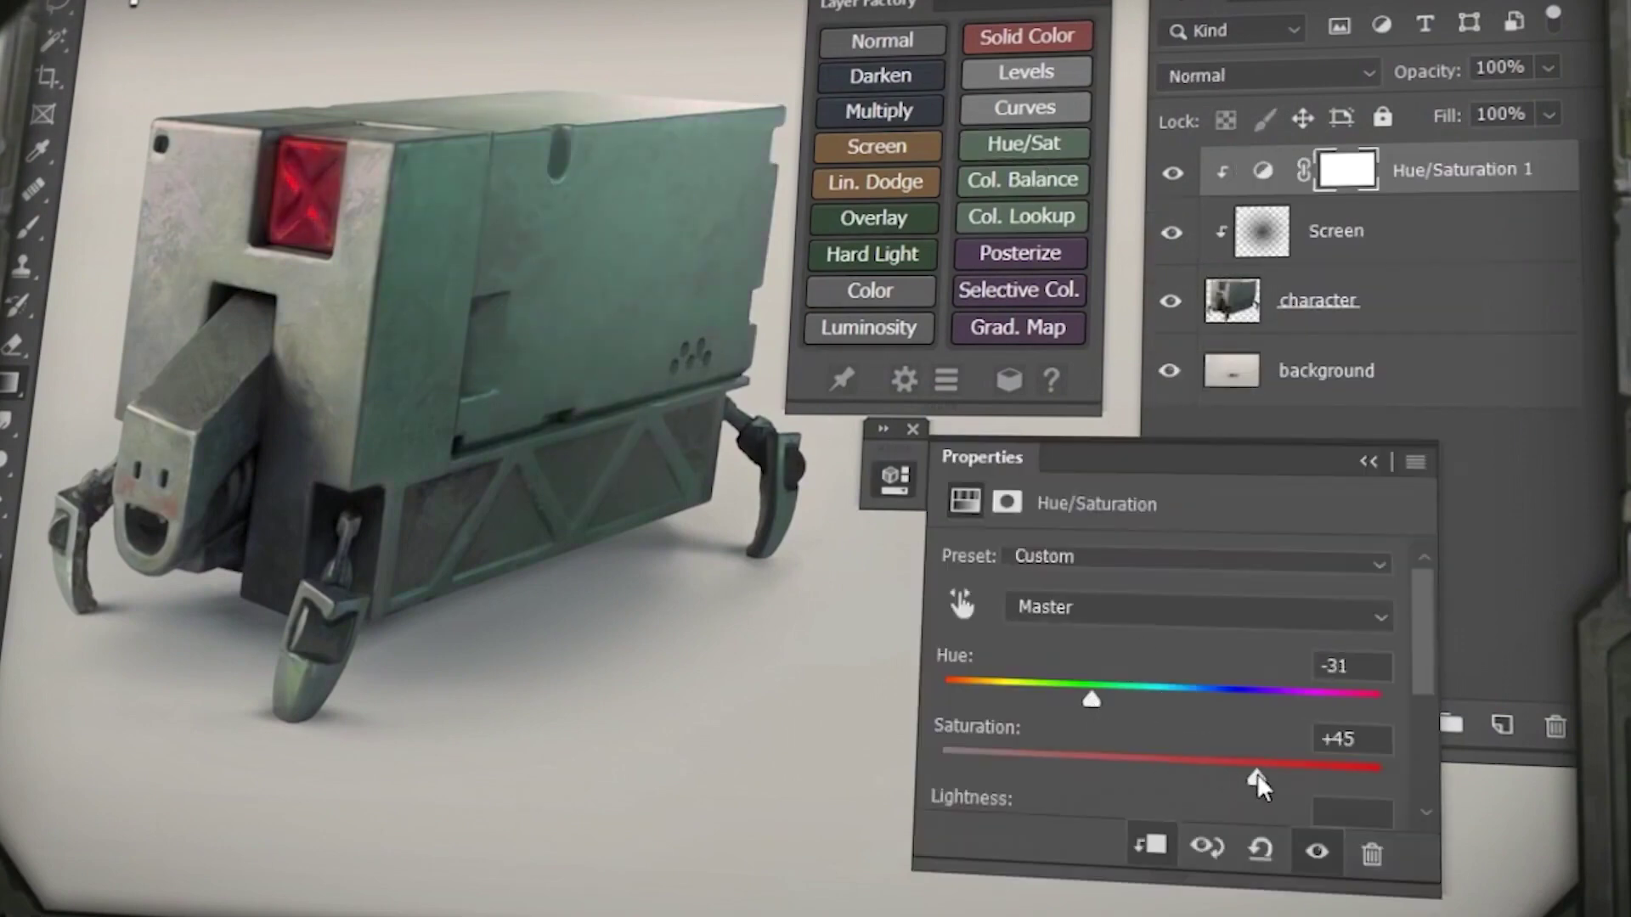
Recolor the selected square front panel purple on a masked Color layer, and toggle that layer's mask.
{"action": "left_click", "coordinate": [269, 163]}
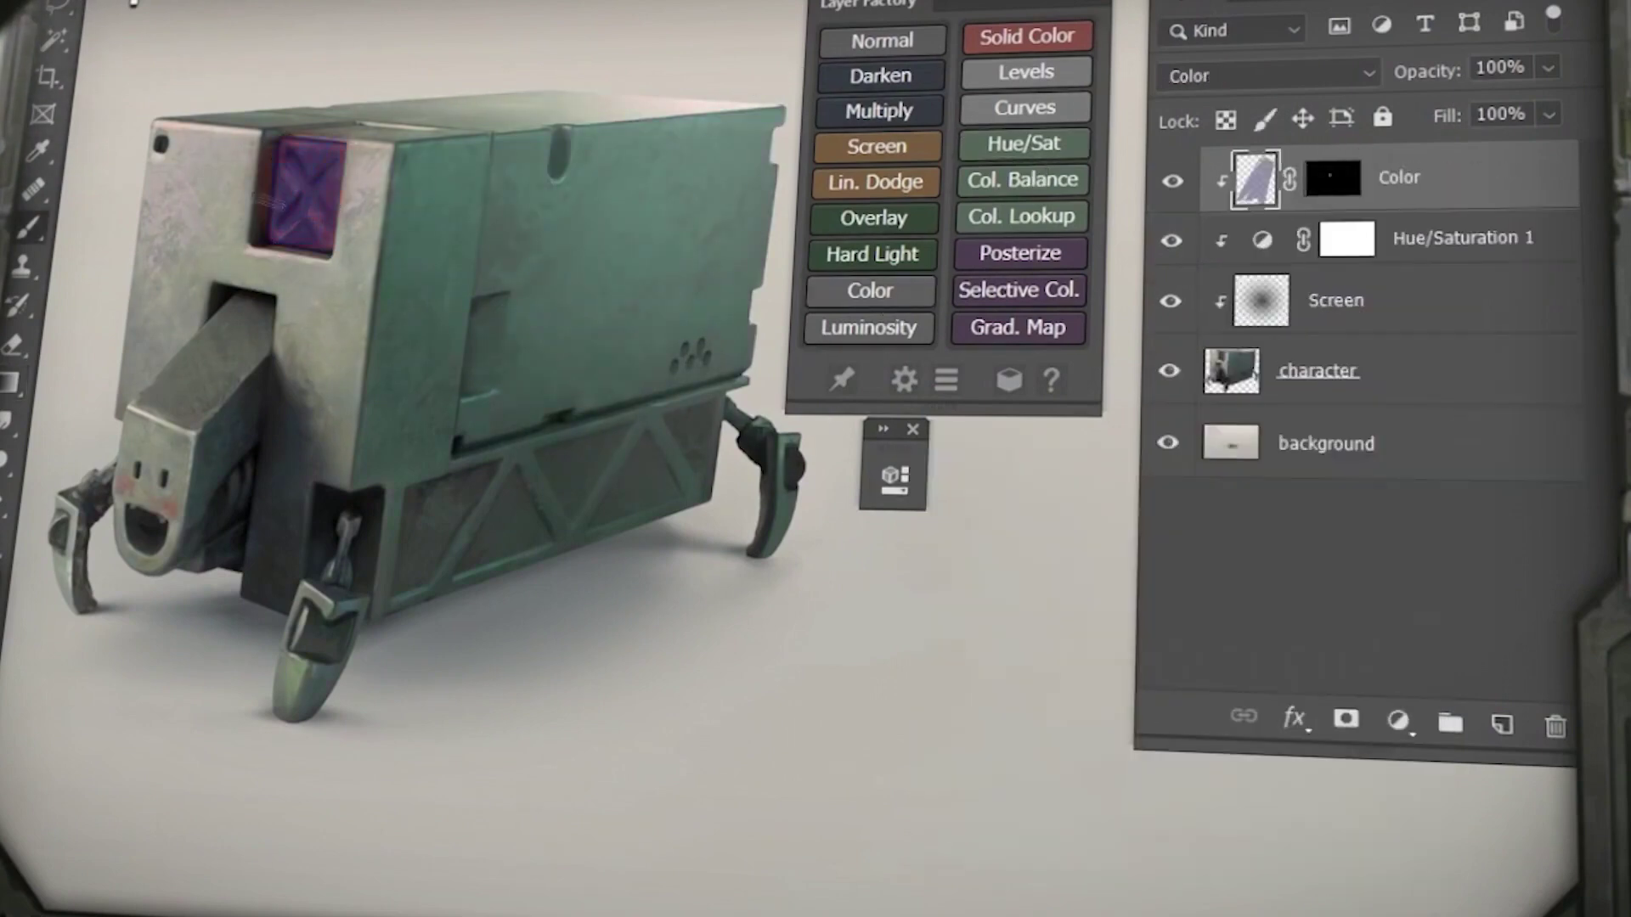
{"action": "left_click", "coordinate": [1321, 195], "text": "shift"}
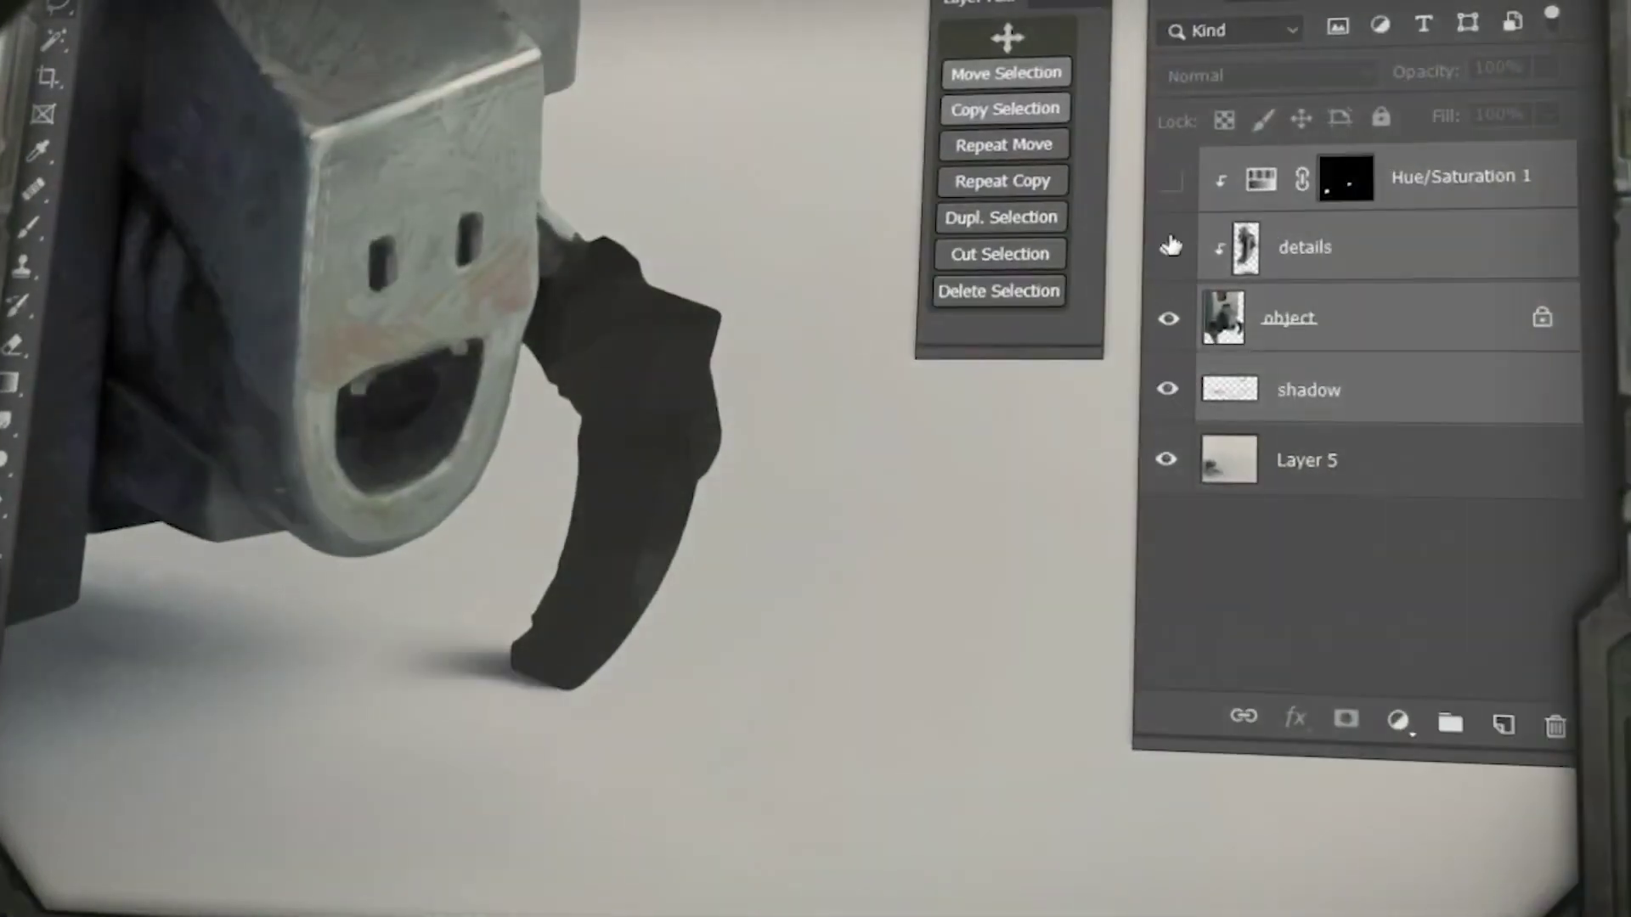
Show the details and Hue/Saturation 1 layers, and move the lassoed front leg away from the body across all selected layers.
{"action": "left_click_drag", "start_coordinate": [1171, 246], "coordinate": [1170, 181]}
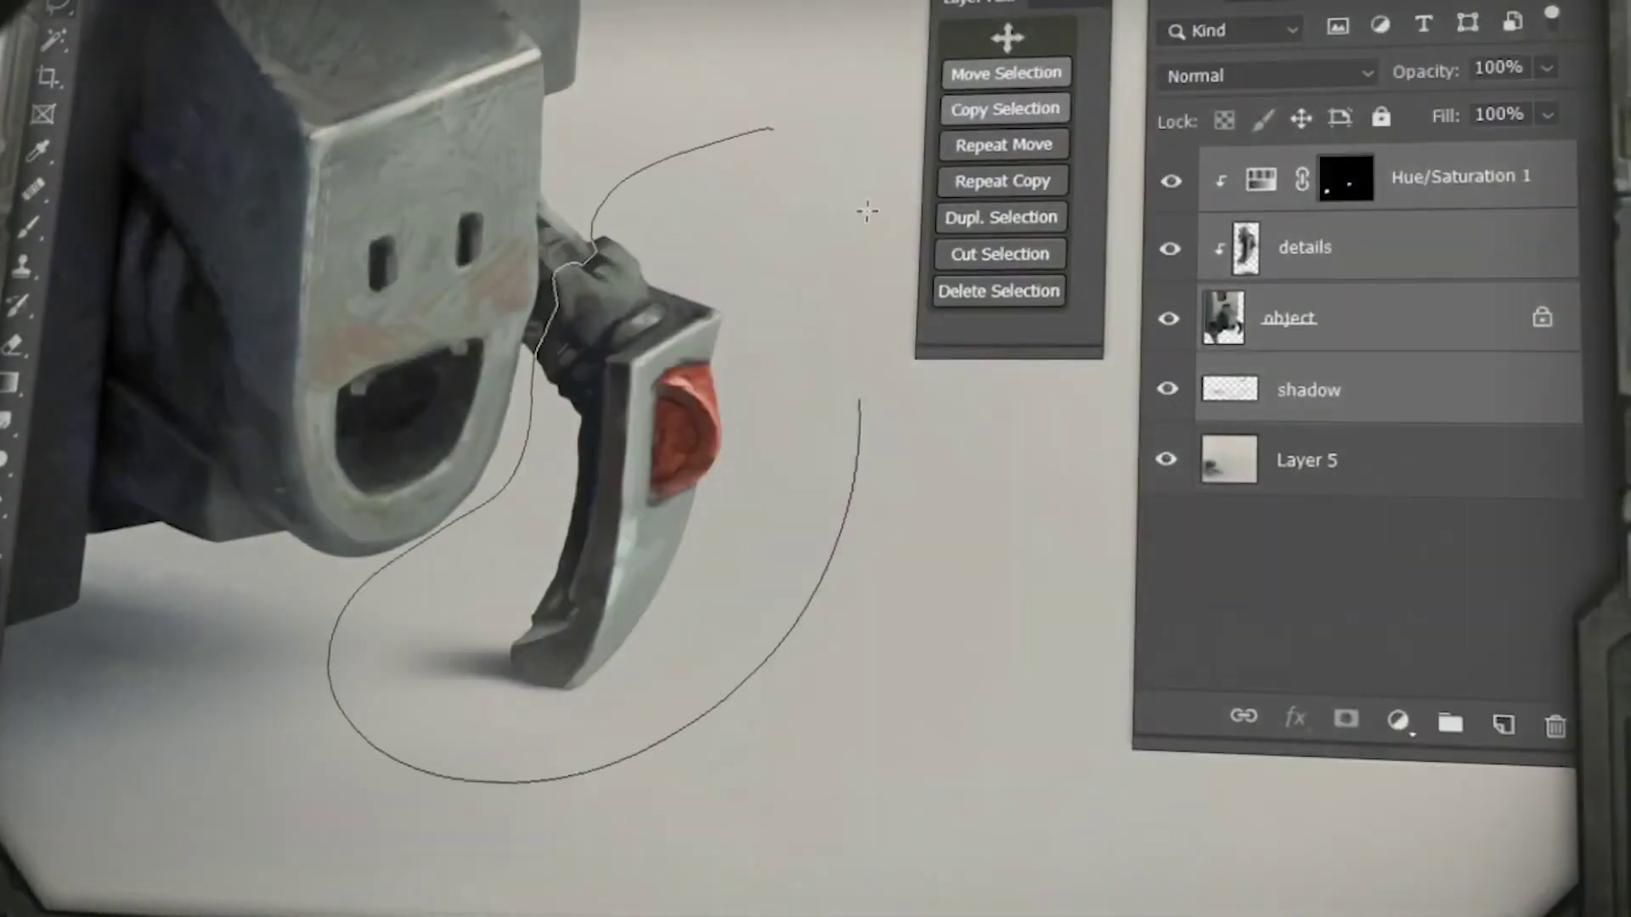
{"action": "left_click", "coordinate": [1030, 88]}
{"action": "left_click_drag", "start_coordinate": [564, 474], "coordinate": [736, 433]}
{"action": "key", "text": "Return"}
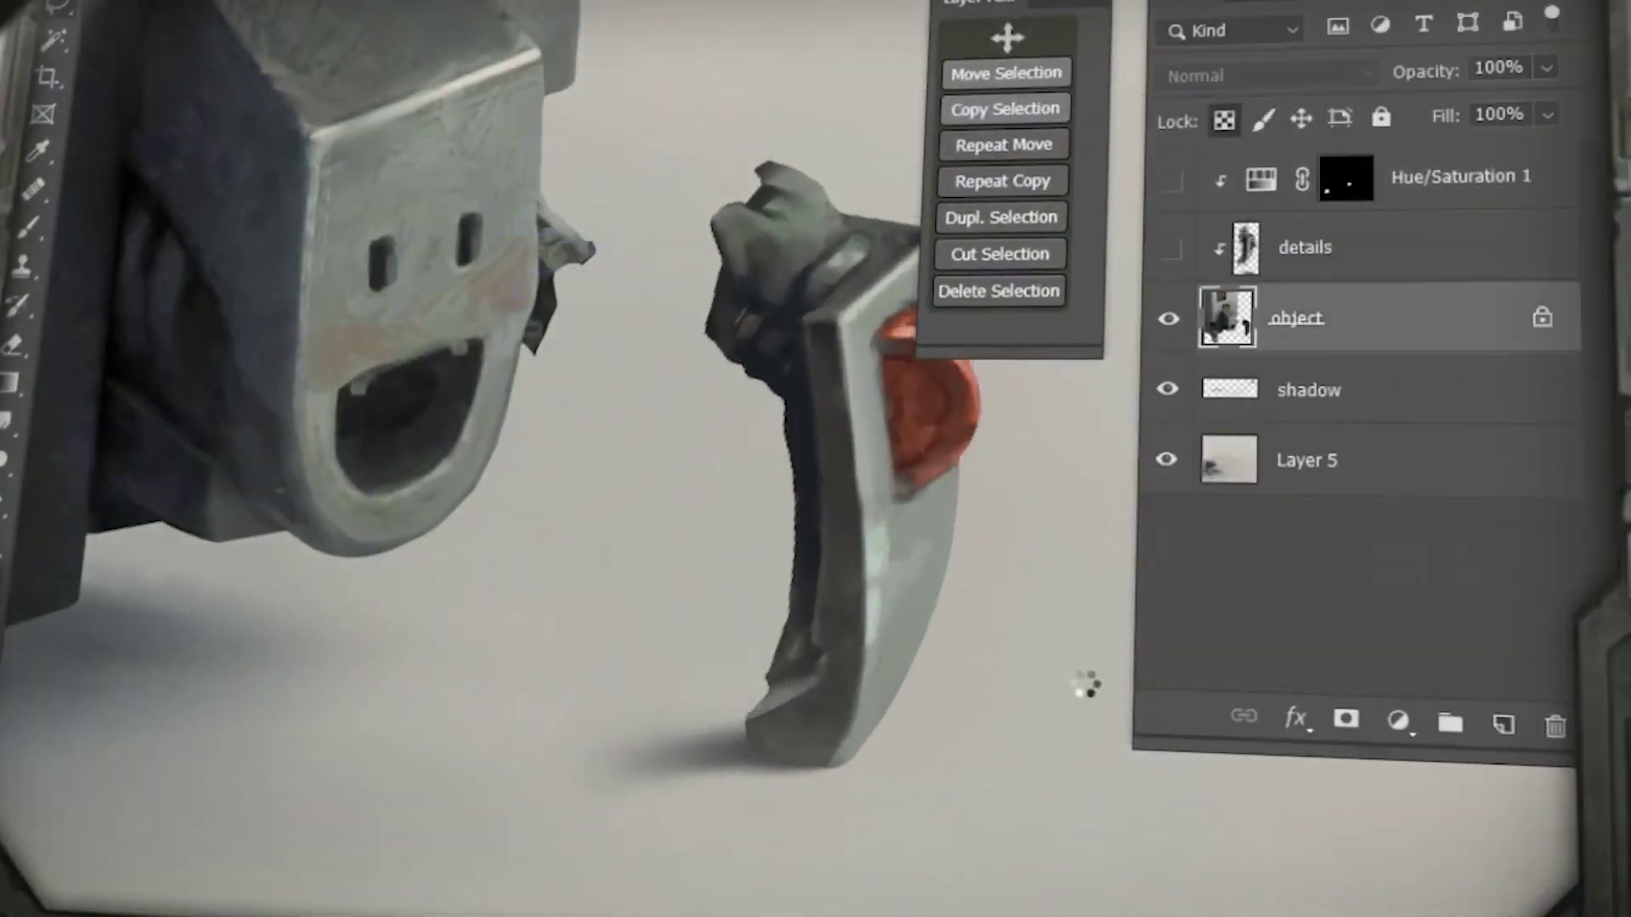
Check the moved leg by toggling the visibility of its shadow, details and Hue/Saturation 1 layers.
{"action": "left_click", "coordinate": [1168, 389]}
{"action": "left_click", "coordinate": [1171, 248]}
{"action": "left_click_drag", "start_coordinate": [1176, 198], "coordinate": [1169, 389]}
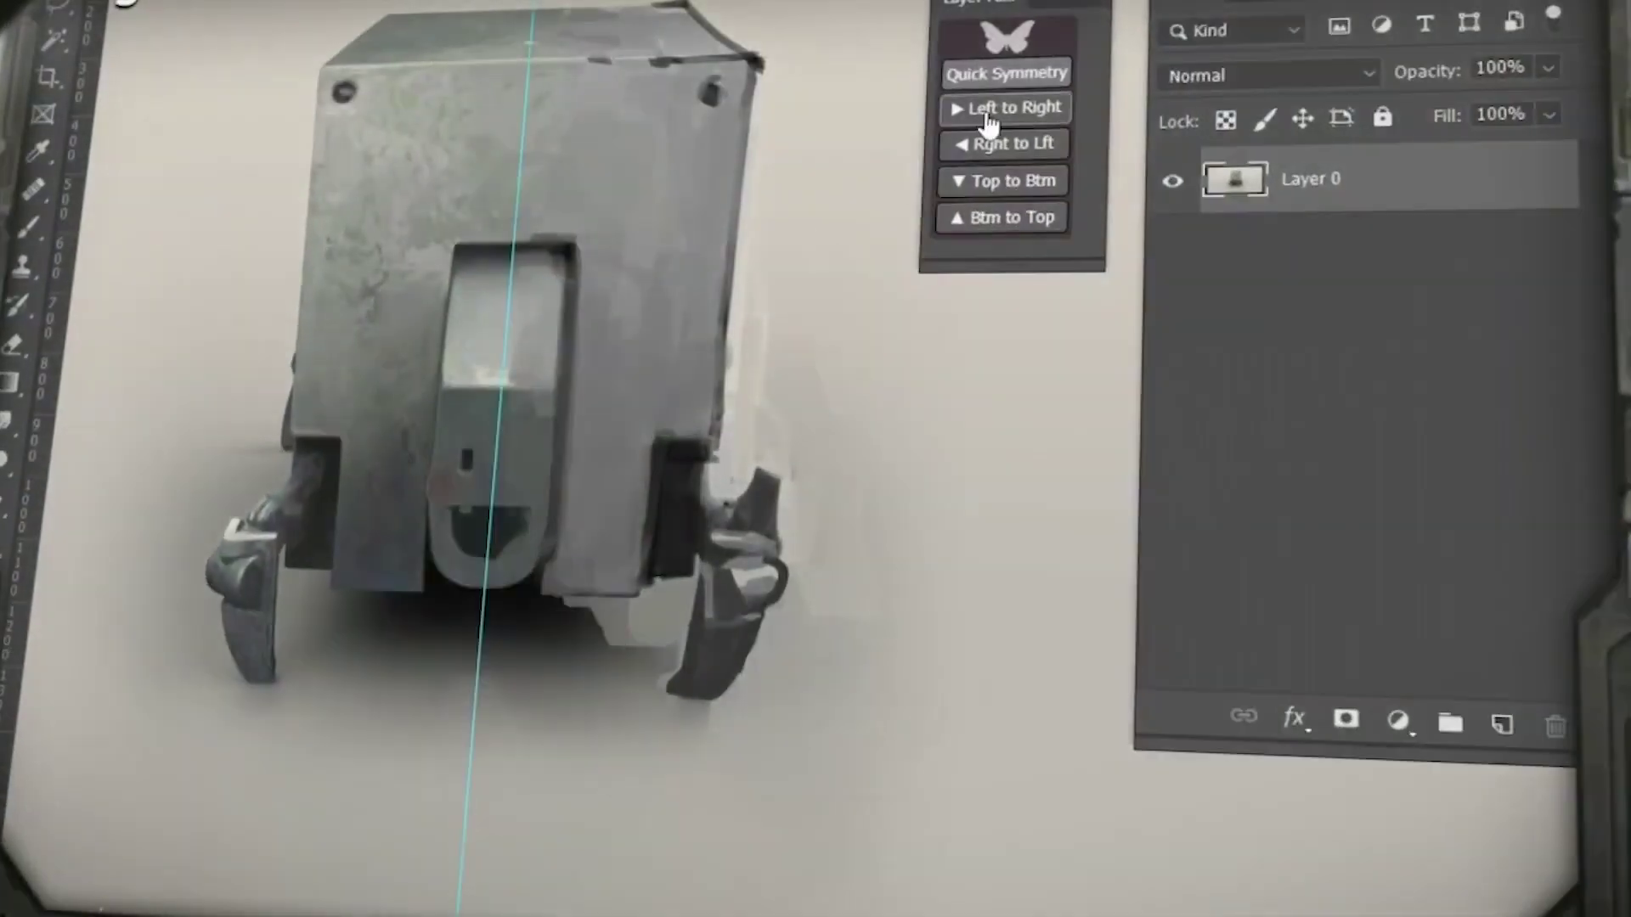
Mirror the robot's front view from left to right about the vertical guide, and apply Quick Symmetry along a slanted line across its face.
{"action": "left_click", "coordinate": [988, 119]}
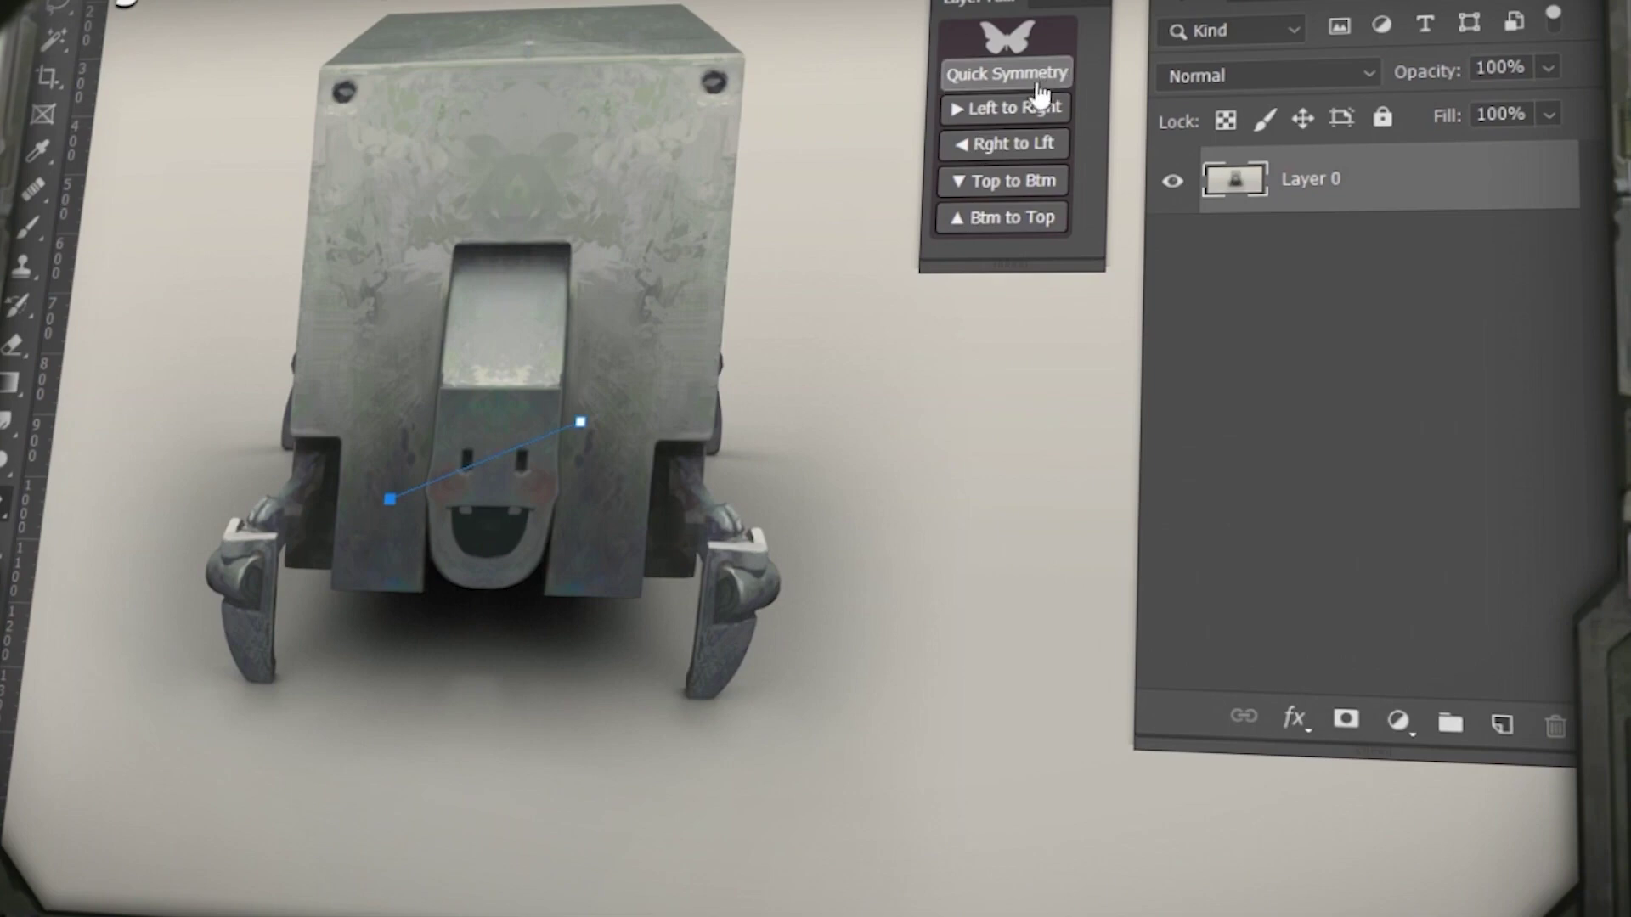
{"action": "left_click", "coordinate": [1037, 85]}
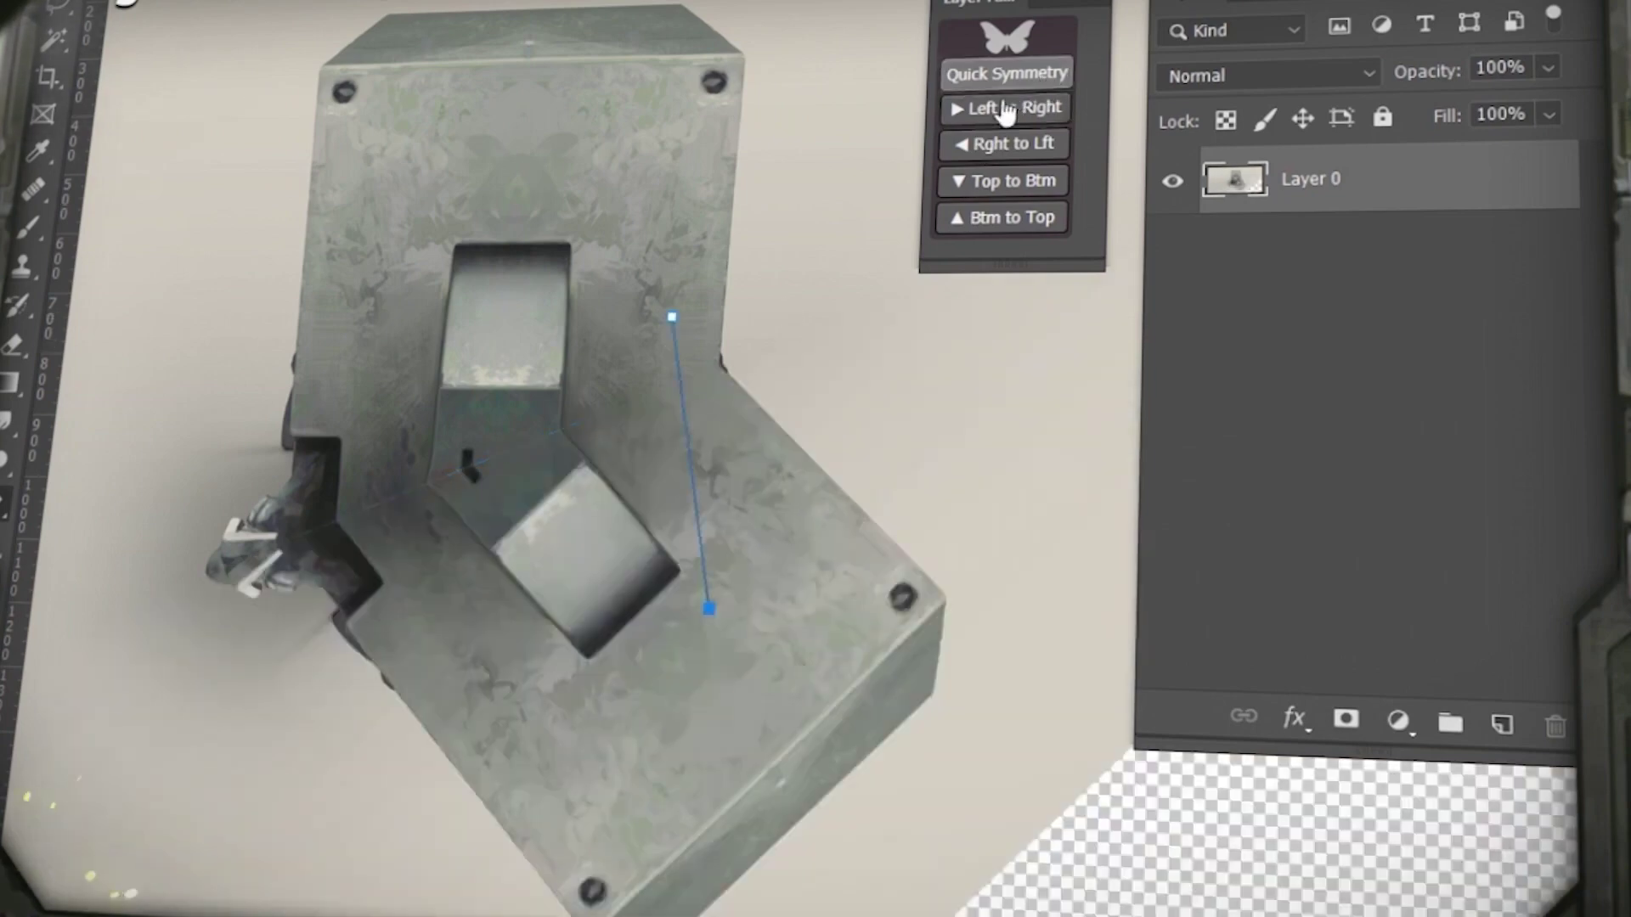
Mirror the robot's top view from left to right along the slanted path with Quick Symmetry.
{"action": "left_click", "coordinate": [1007, 110]}
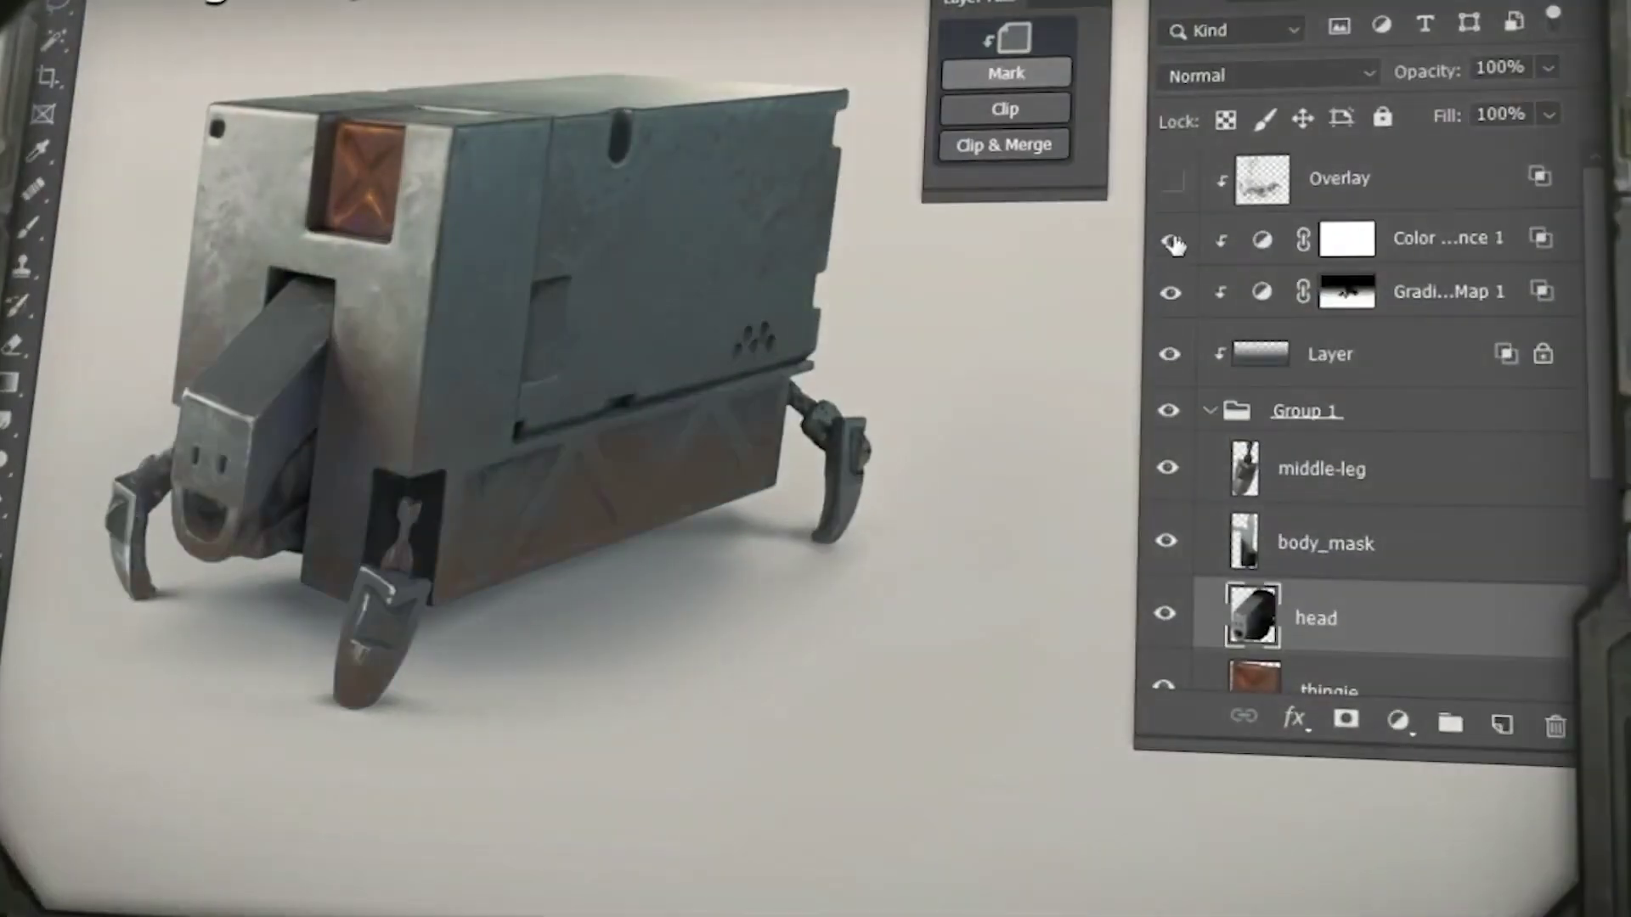
Toggle the clipped adjustment layers to compare the robot's look, and Clip & Merge them into its part layers from middle-leg to right-leg.
{"action": "left_click", "coordinate": [1173, 244]}
{"action": "scroll", "coordinate": [1176, 197], "scroll_direction": "down", "scroll_amount": 4}
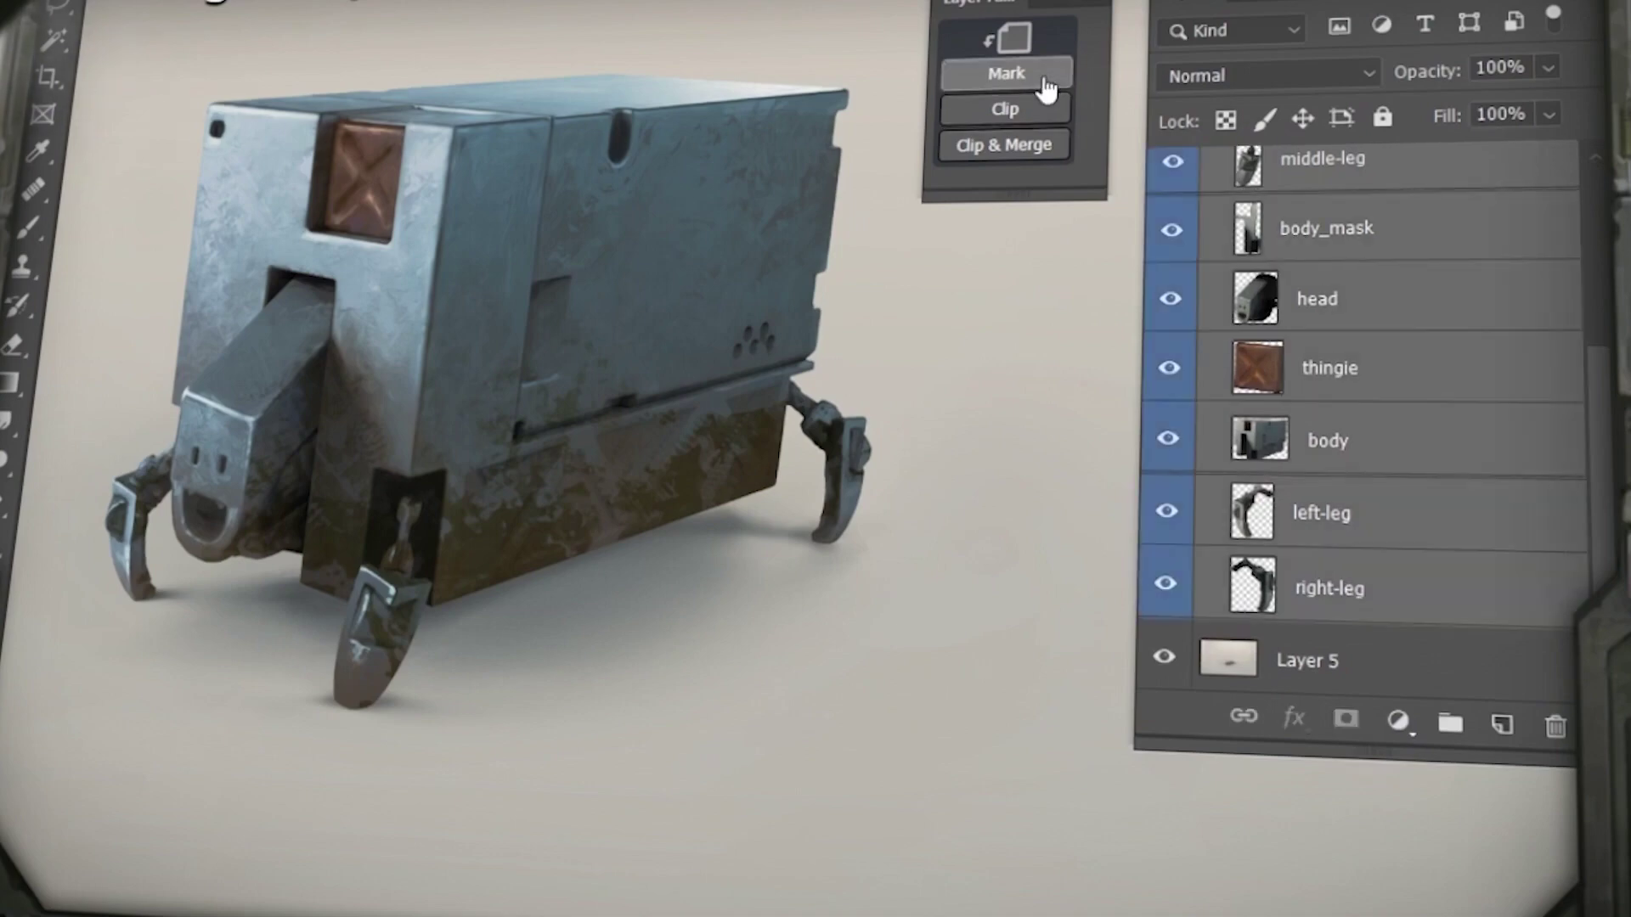
{"action": "scroll", "coordinate": [1405, 365], "scroll_direction": "up", "scroll_amount": 4}
{"action": "left_click", "coordinate": [1058, 153]}
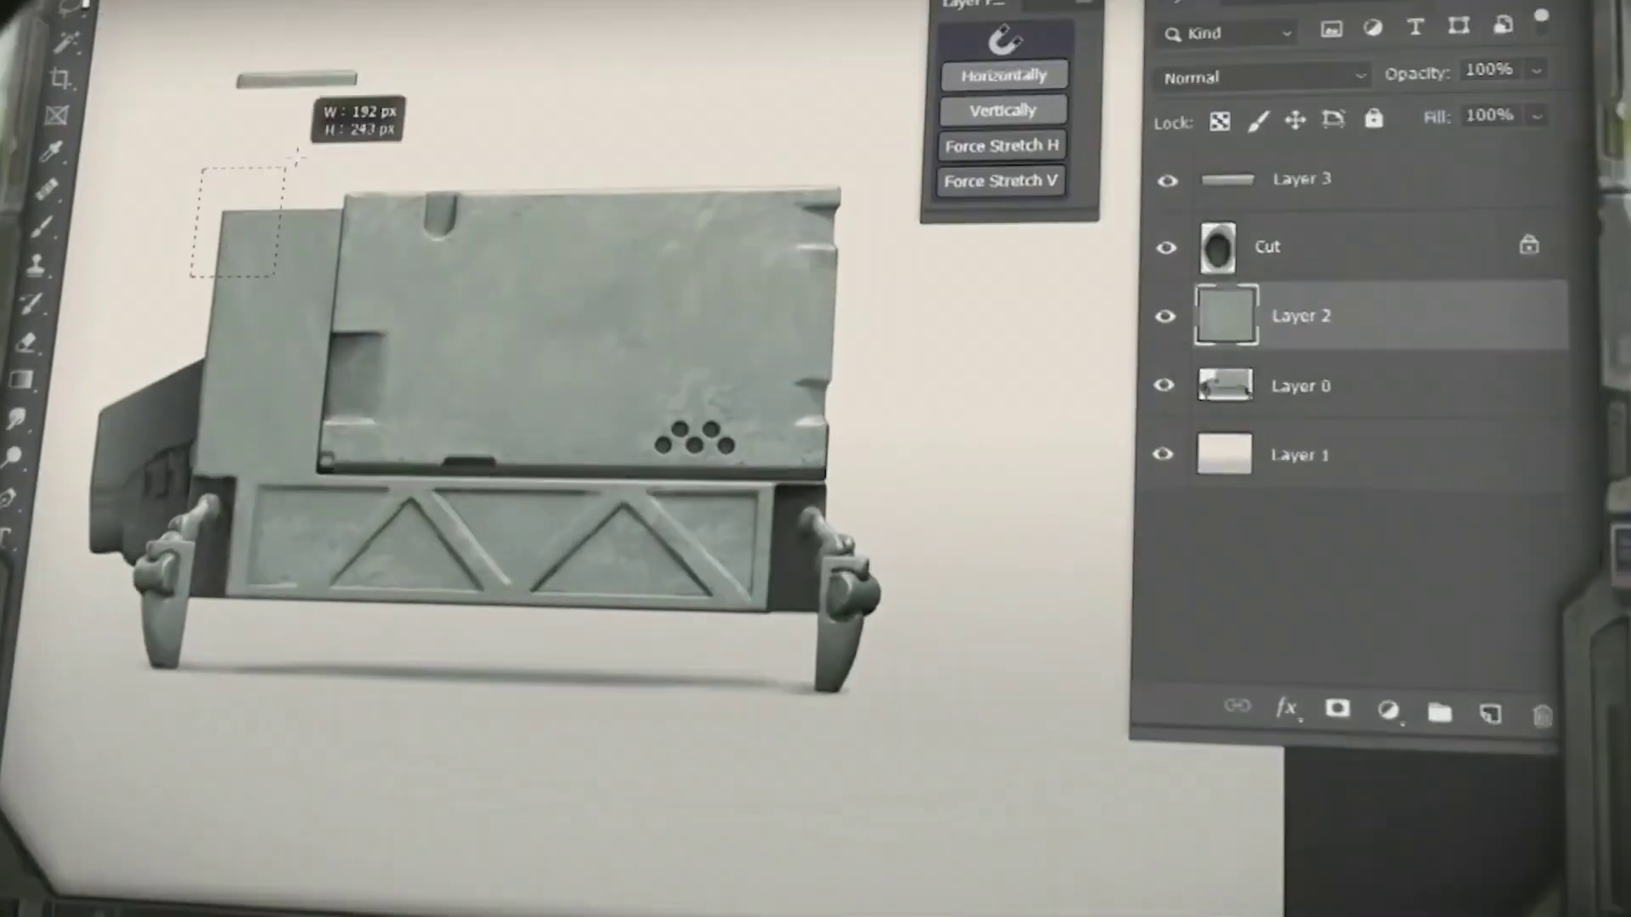
Fill the gap between the front block and the strip above it, and vertically fill a selection at the side panel's lower rear corner.
{"action": "left_click_drag", "start_coordinate": [331, 94], "coordinate": [383, 280]}
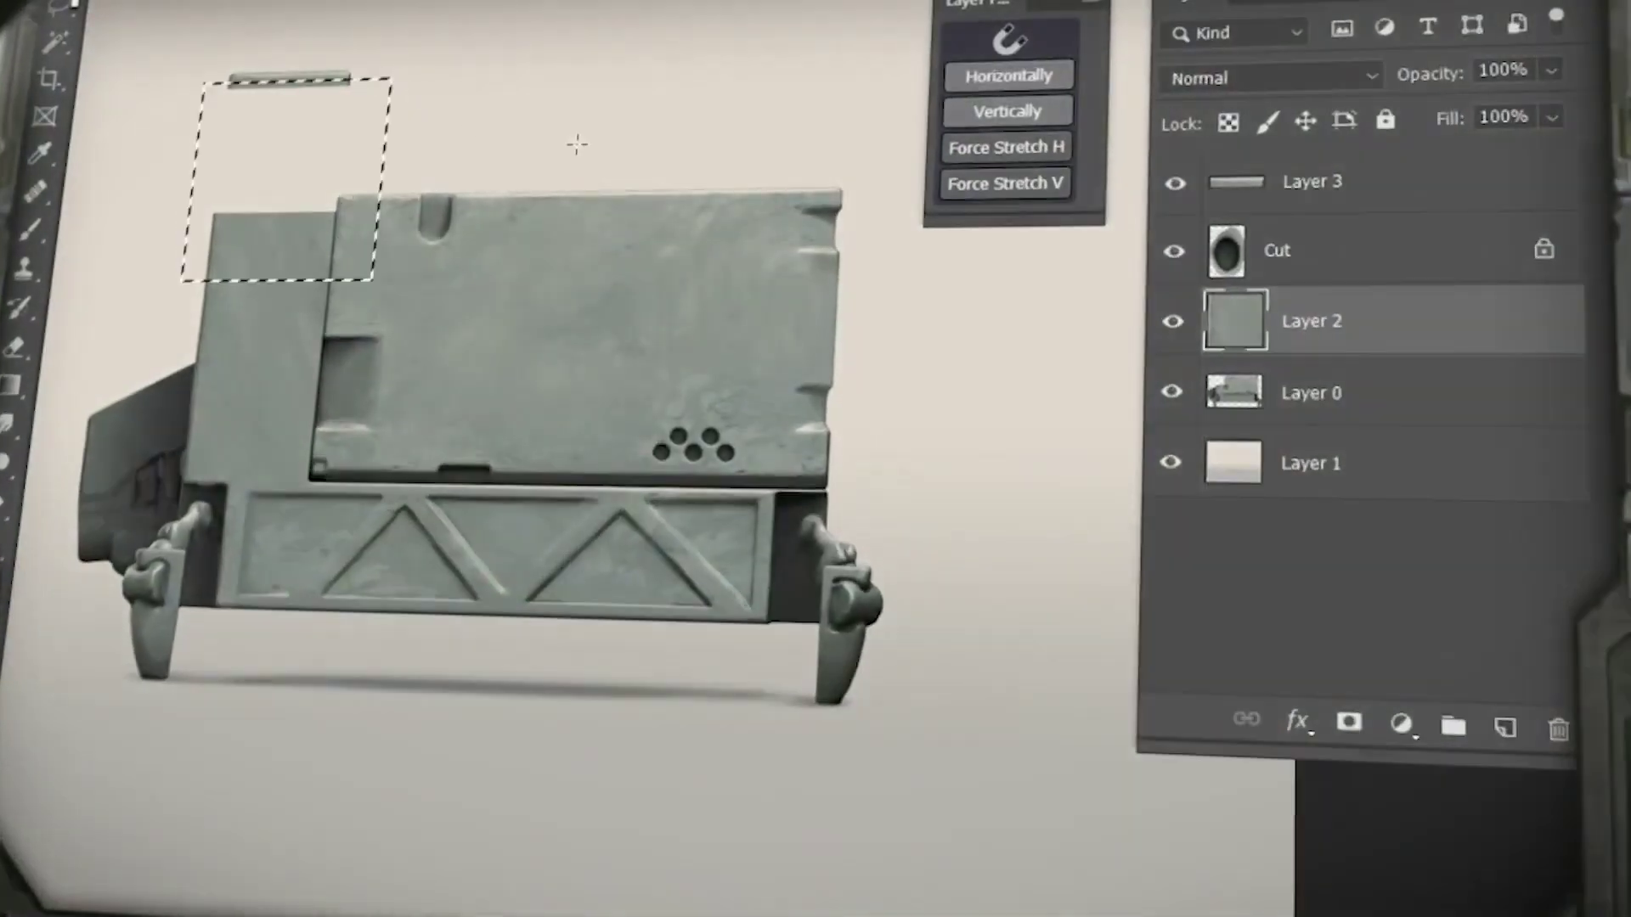
{"action": "key", "text": "alt+bracketright"}
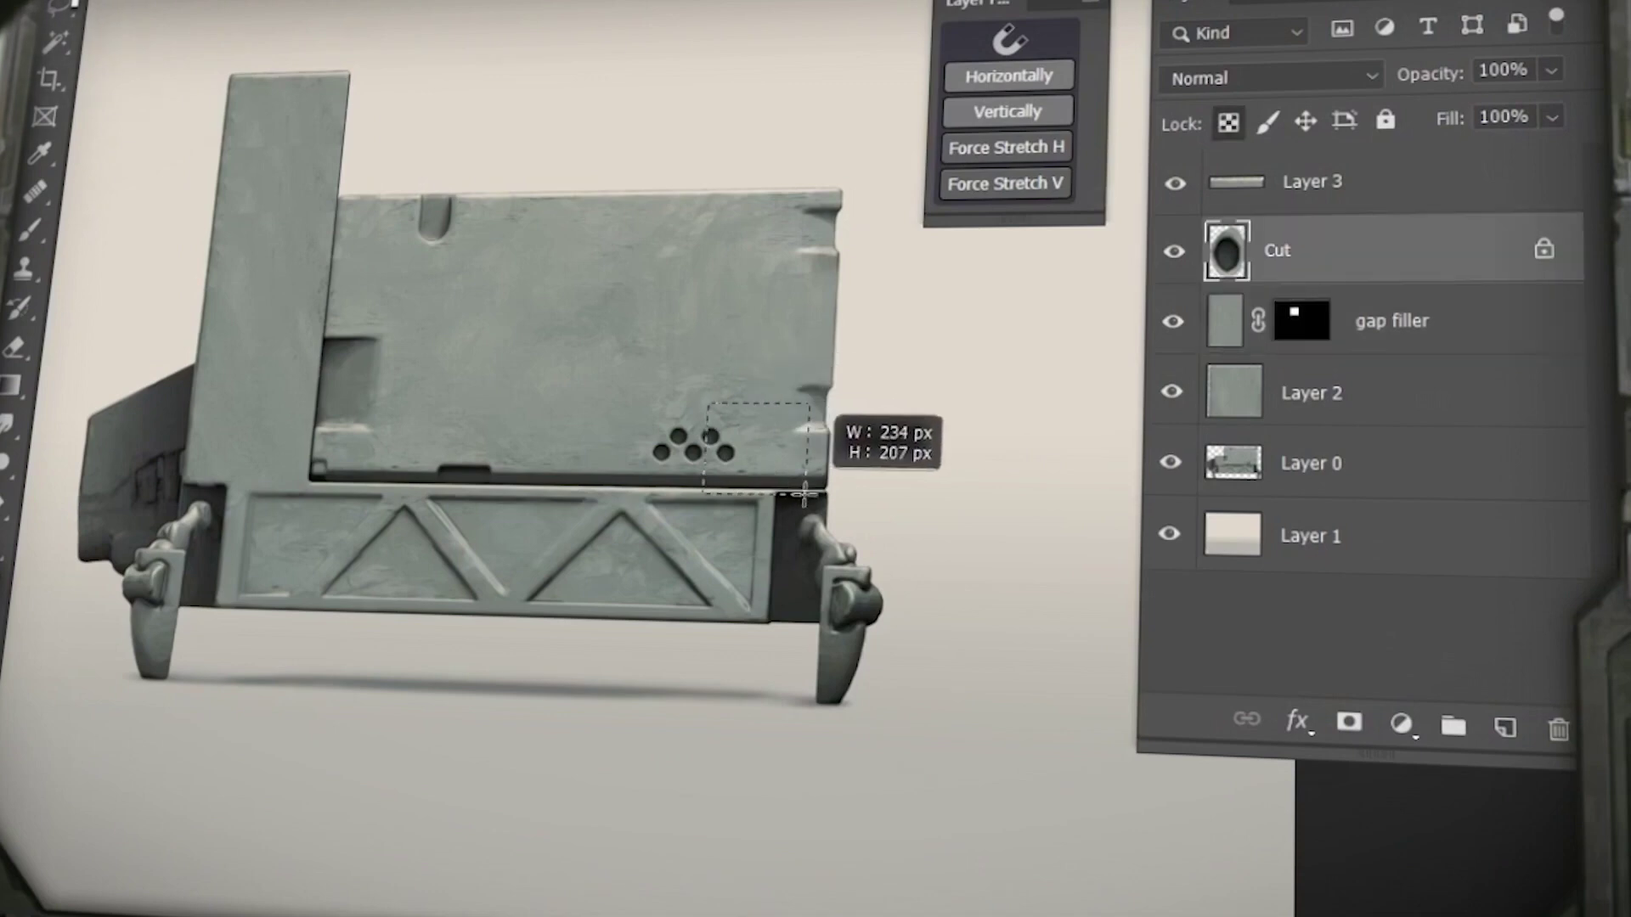
{"action": "left_click", "coordinate": [1028, 126]}
{"action": "left_click", "coordinate": [889, 232]}
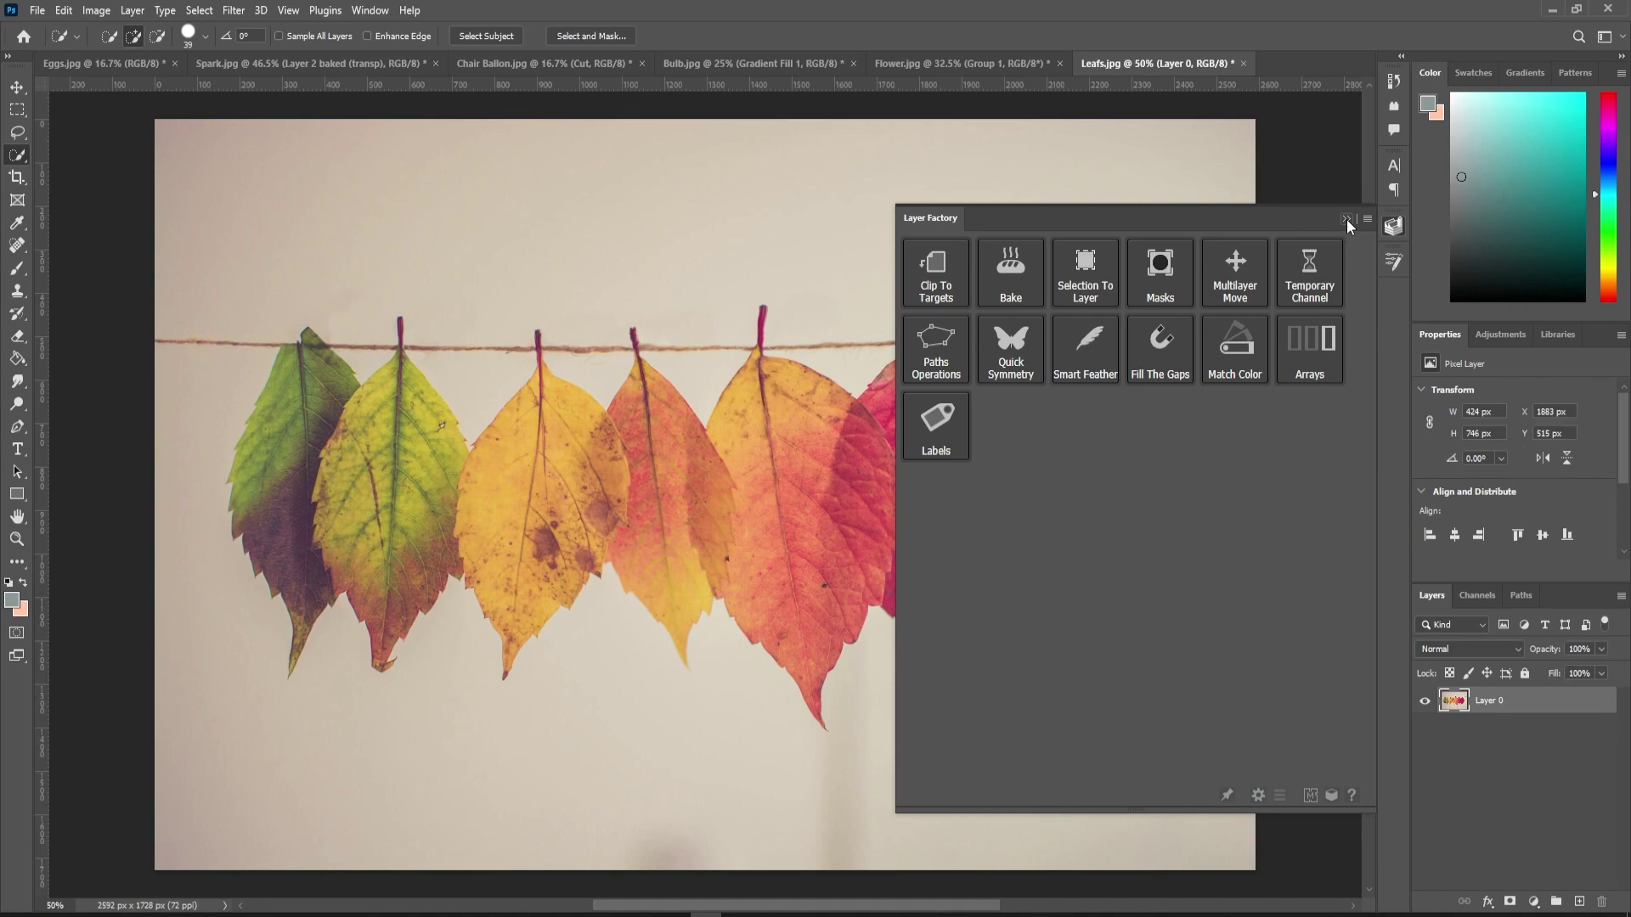
Add a Gradient fill layer above the masked Layer 1 in the bulb image.
{"action": "left_click", "coordinate": [1347, 223]}
{"action": "left_click", "coordinate": [1504, 615]}
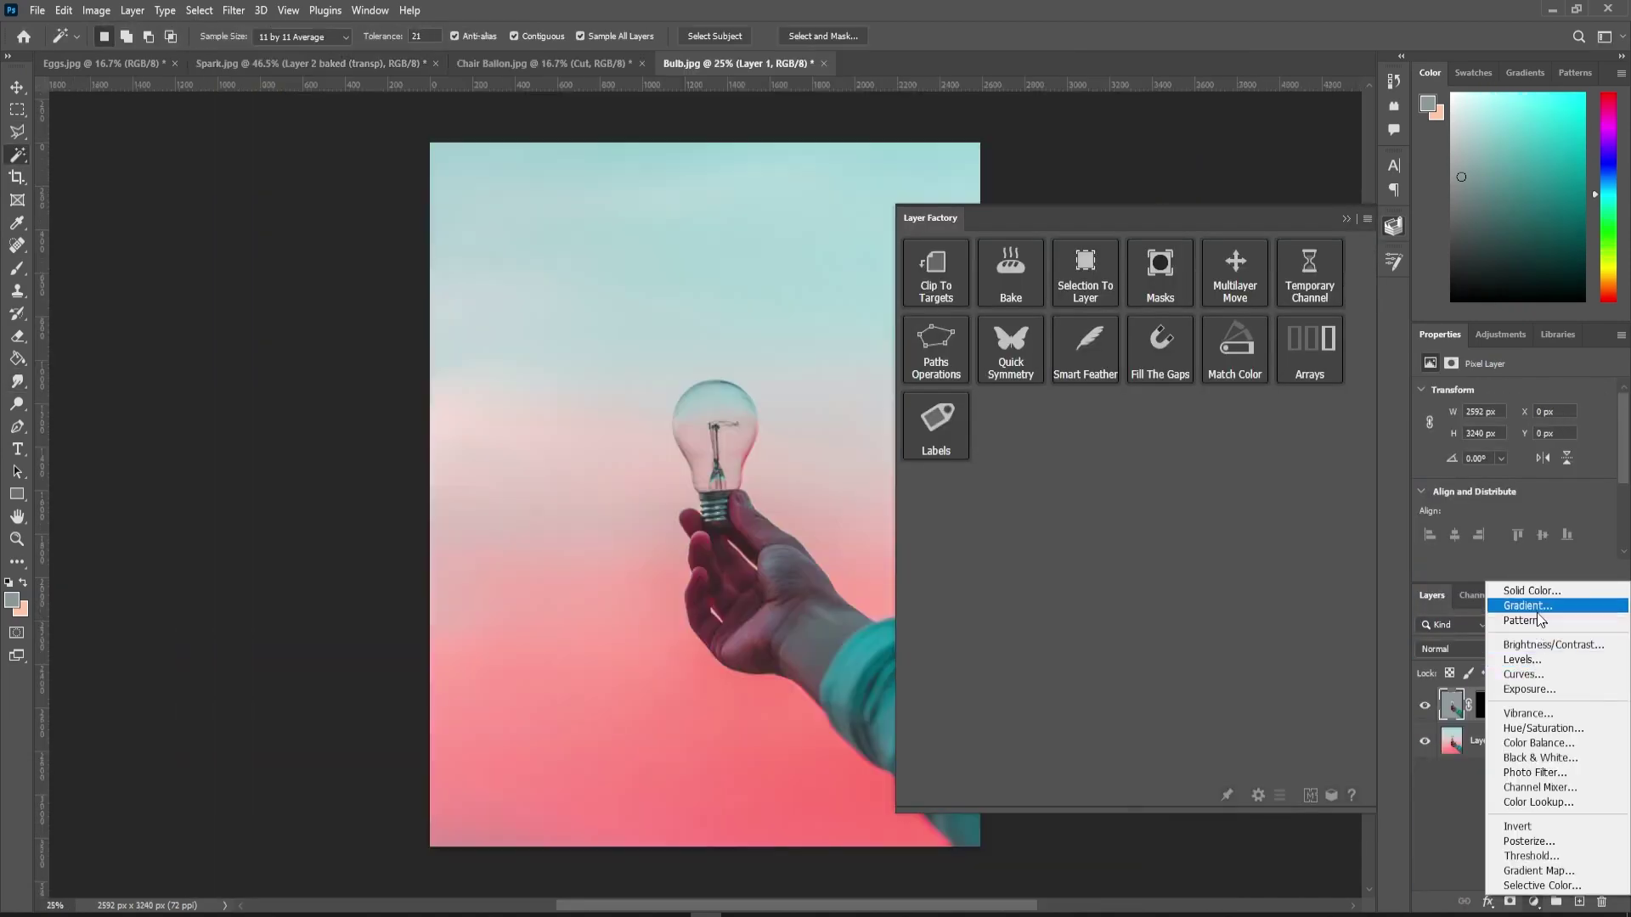
{"action": "left_click", "coordinate": [1503, 615]}
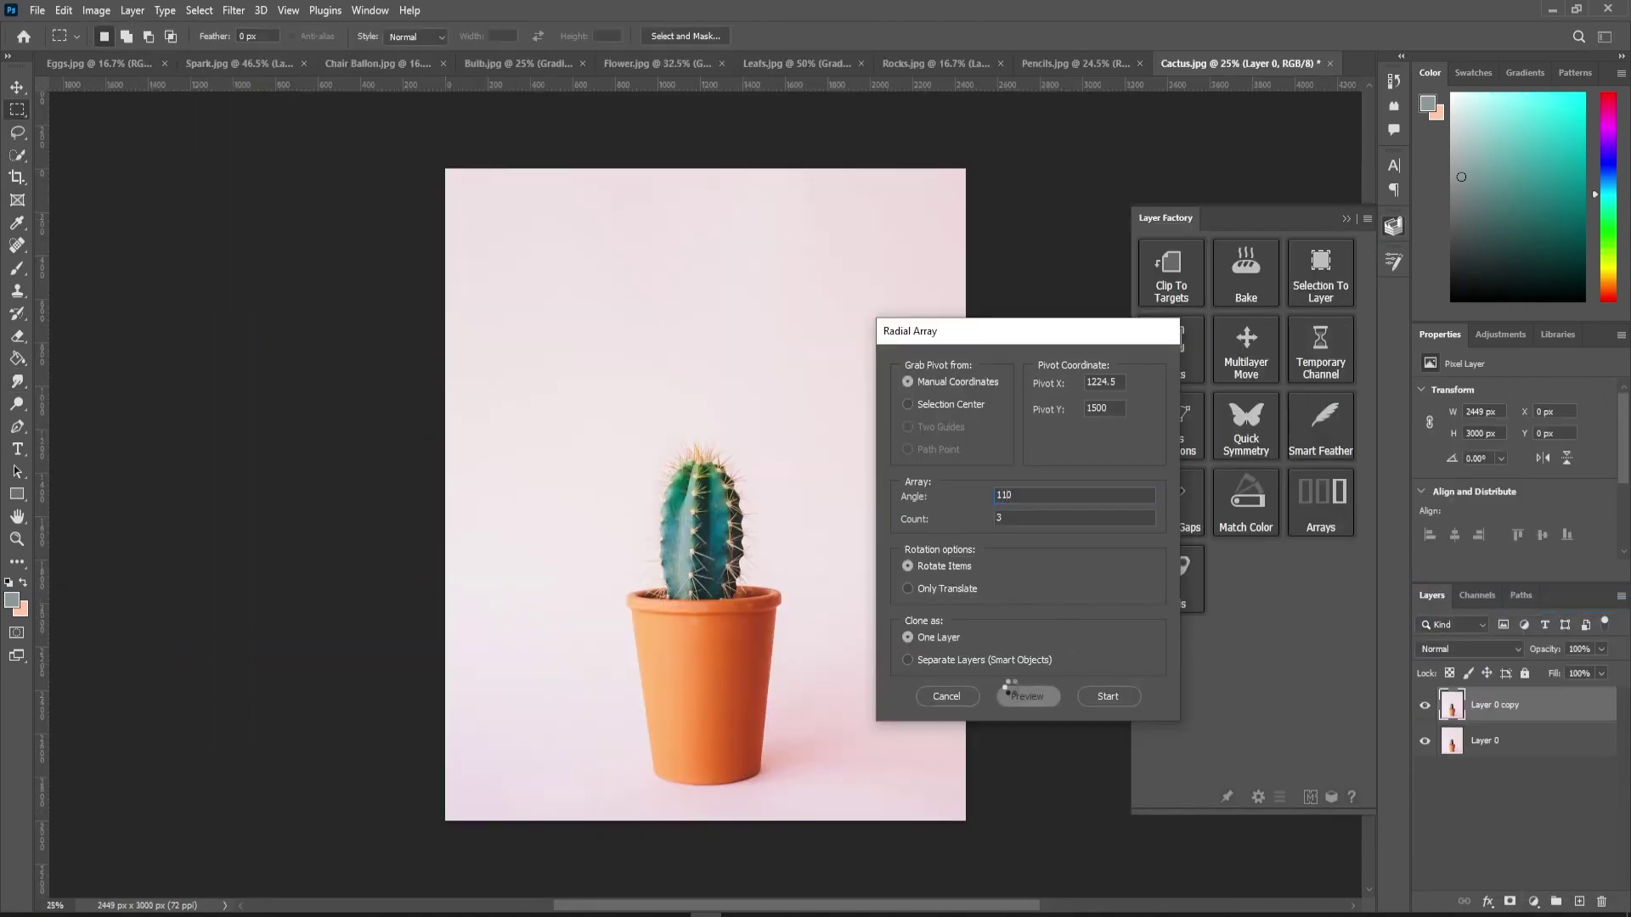
Preview and run a Radial Array of the cactus layer copy with an angle of 110 and a count of 3.
{"action": "left_click", "coordinate": [1013, 696]}
{"action": "left_click", "coordinate": [1108, 695]}
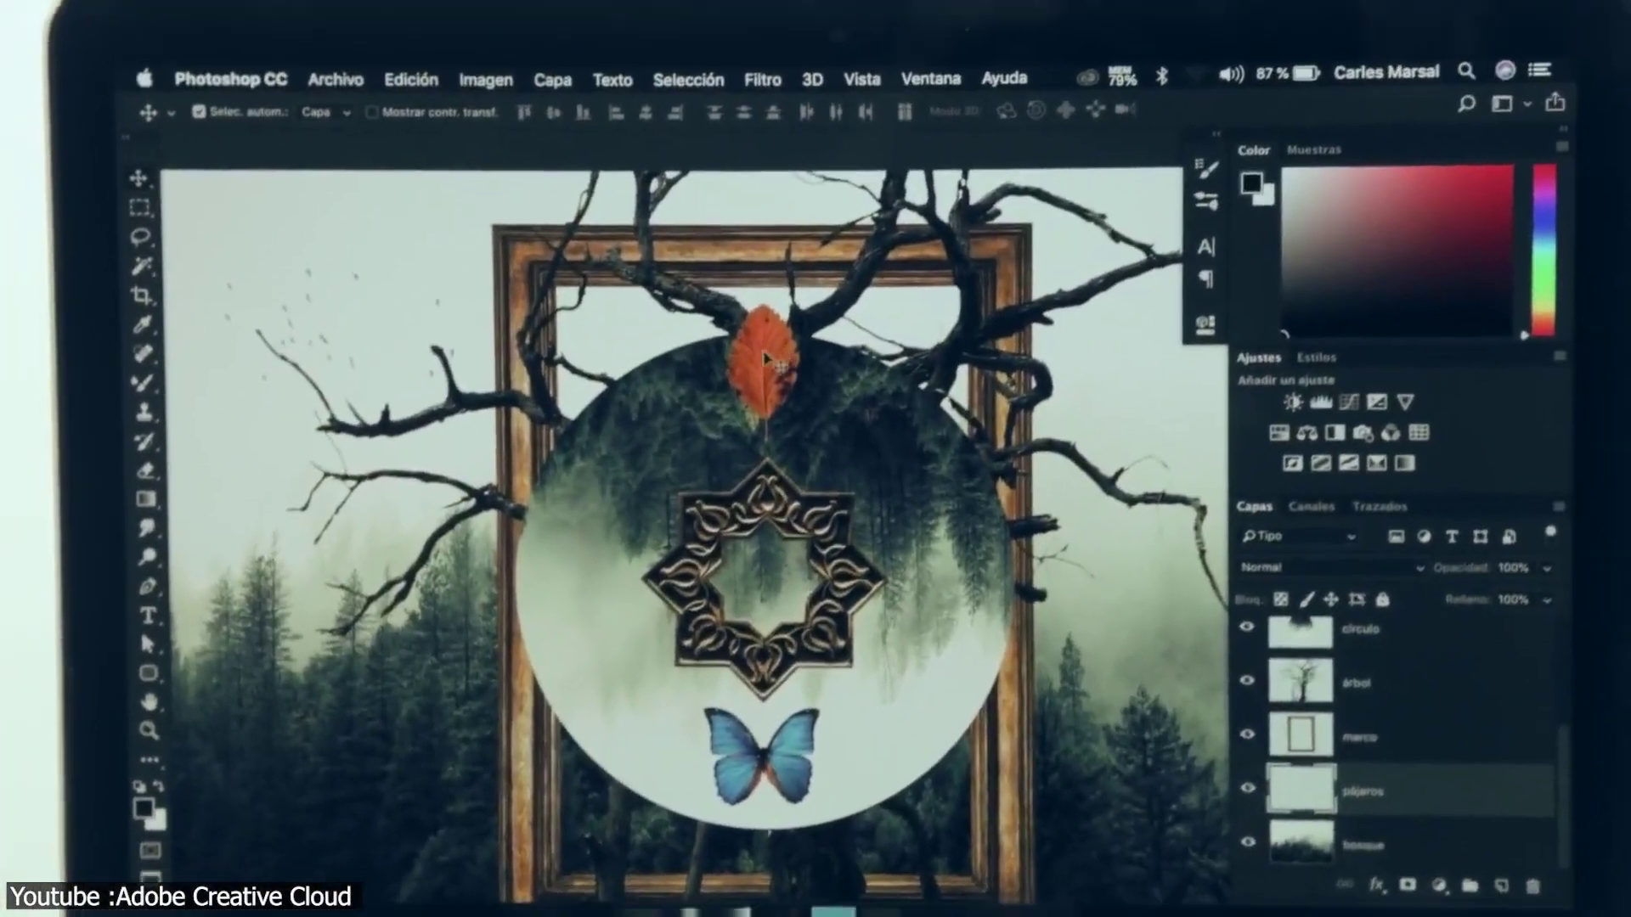
Reposition the orange leaf above the star ornament in the framed forest composition.
{"action": "left_click_drag", "start_coordinate": [751, 353], "coordinate": [495, 580]}
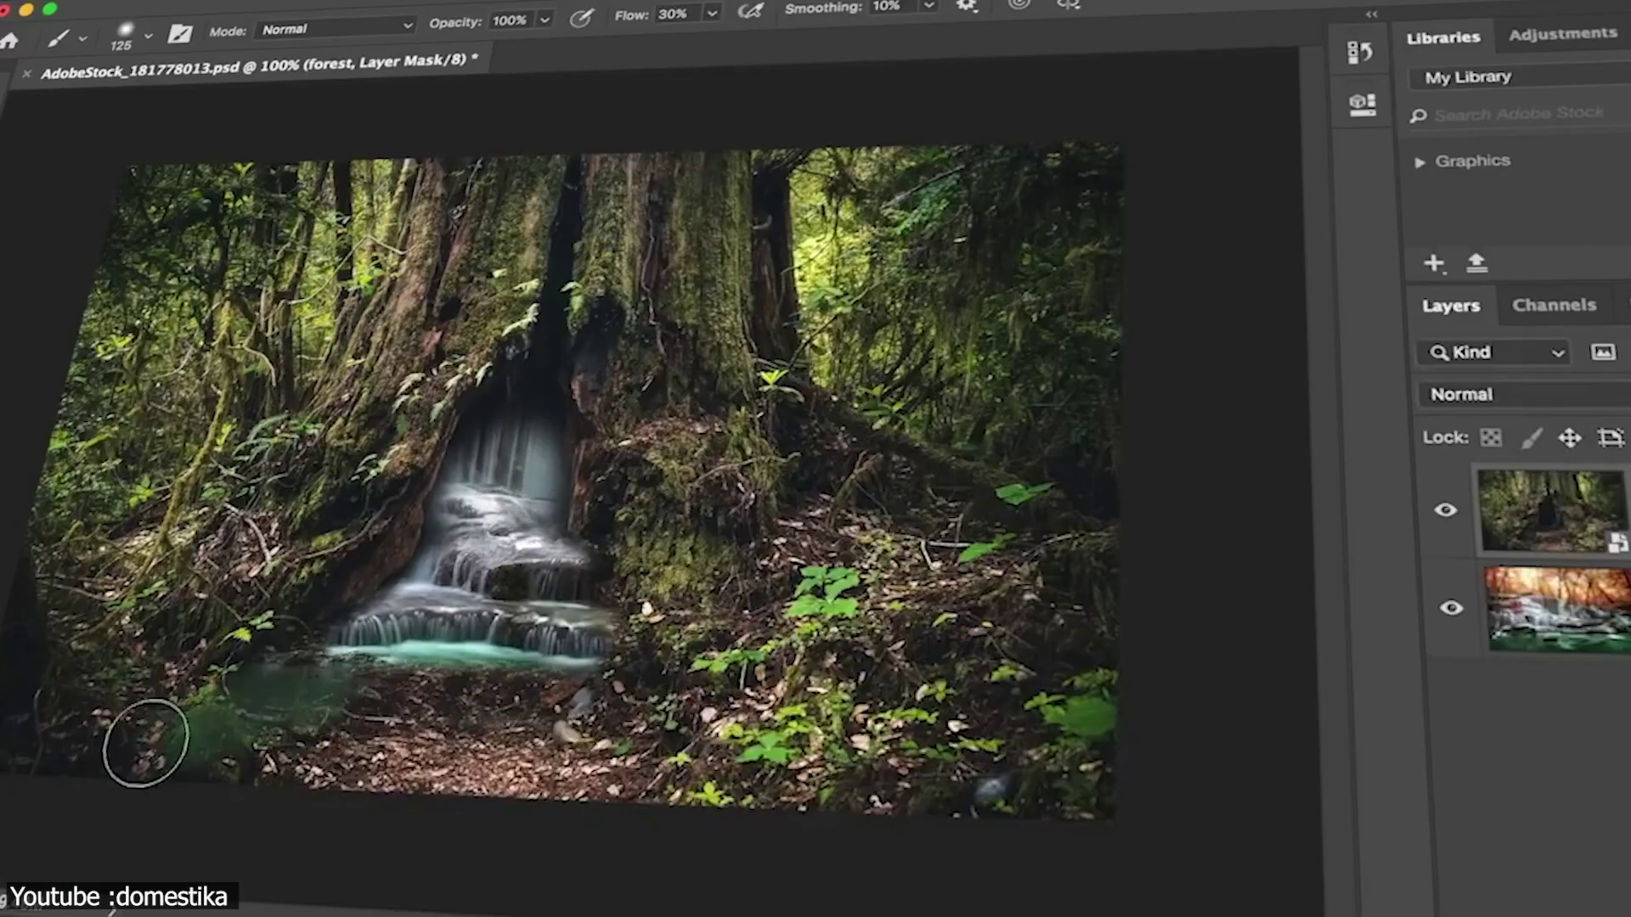